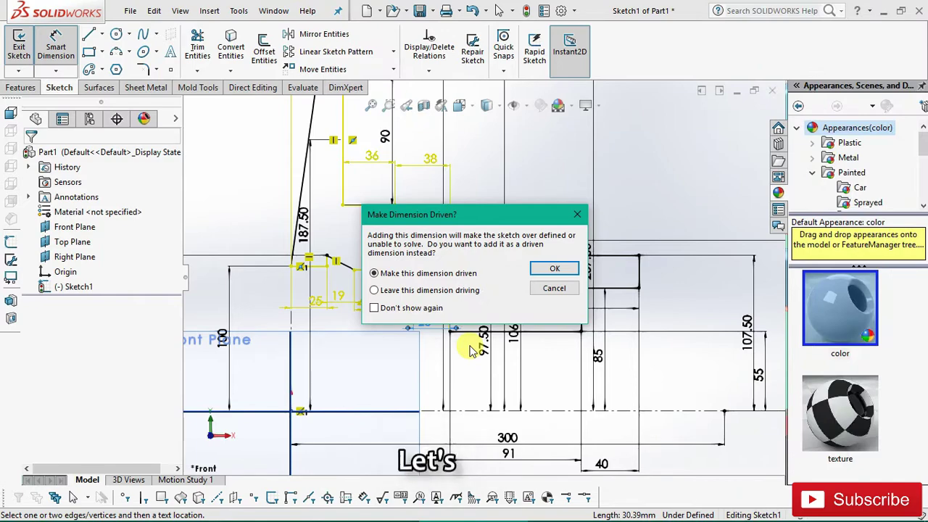
- Accept making the 25 dimension on the slanted line a driven dimension
{"action": "left_click", "coordinate": [554, 269]}
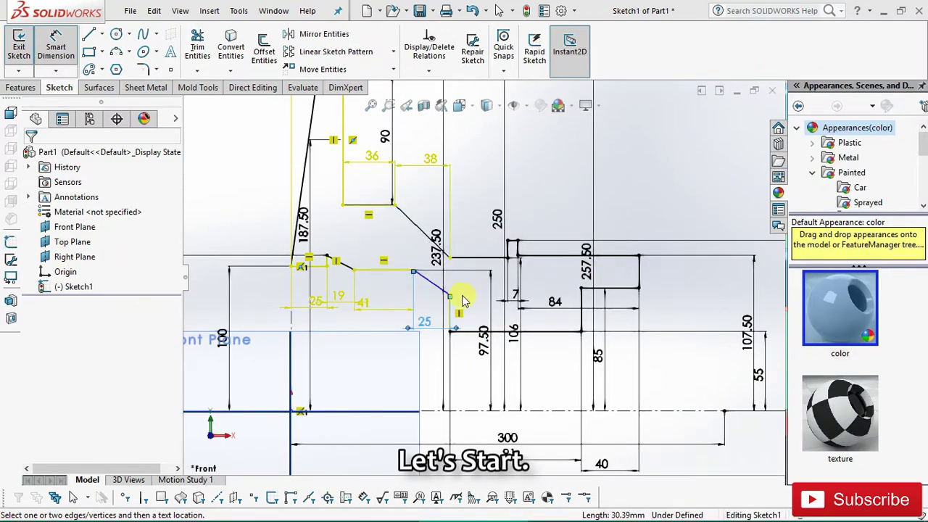
{"action": "left_click", "coordinate": [455, 303]}
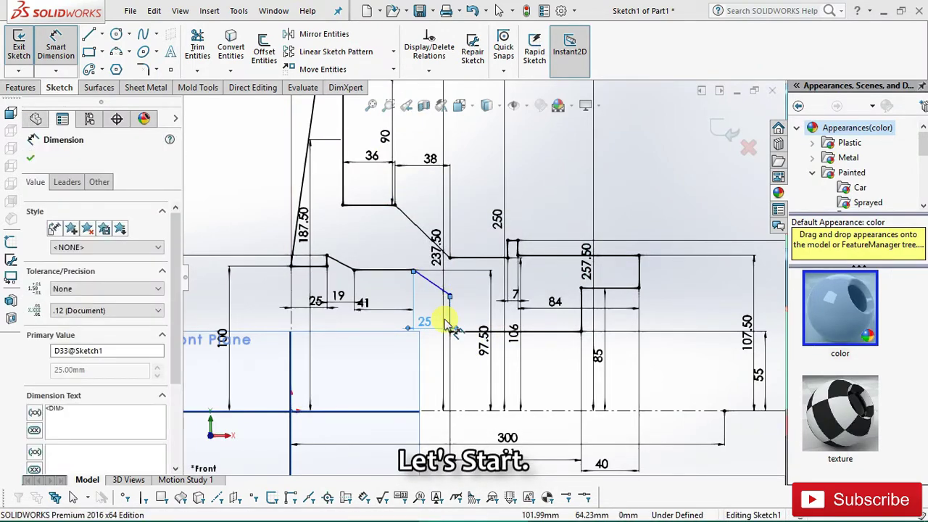
{"action": "left_click", "coordinate": [29, 160]}
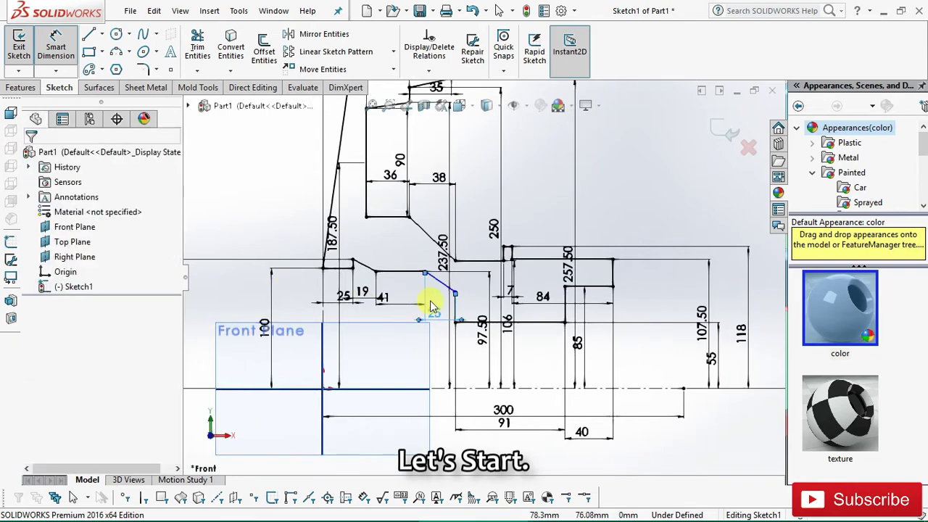
{"action": "scroll", "coordinate": [438, 313], "scroll_direction": "down", "scroll_amount": 1}
{"action": "scroll", "coordinate": [439, 318], "scroll_direction": "down", "scroll_amount": 1}
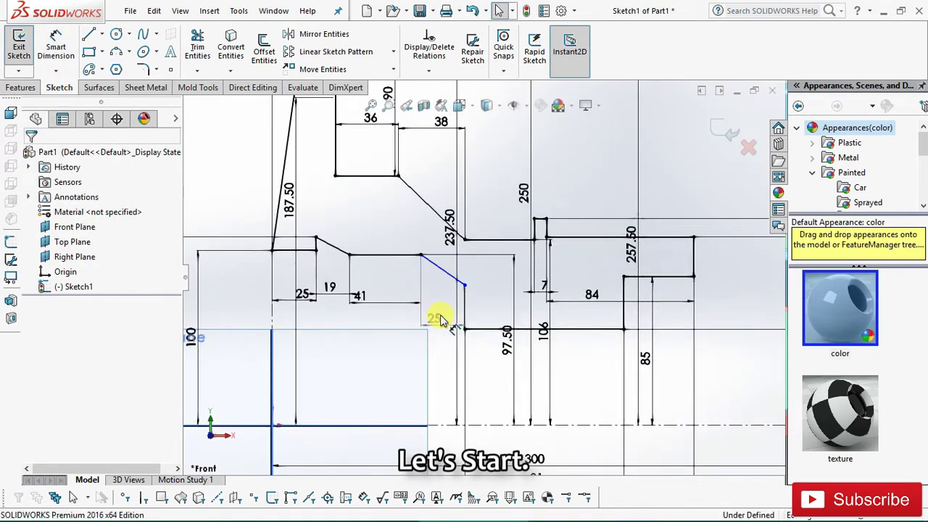
- Delete the driven 25 dimension from the slanted chamfer line
{"action": "double_click", "coordinate": [439, 316]}
{"action": "left_click", "coordinate": [547, 269]}
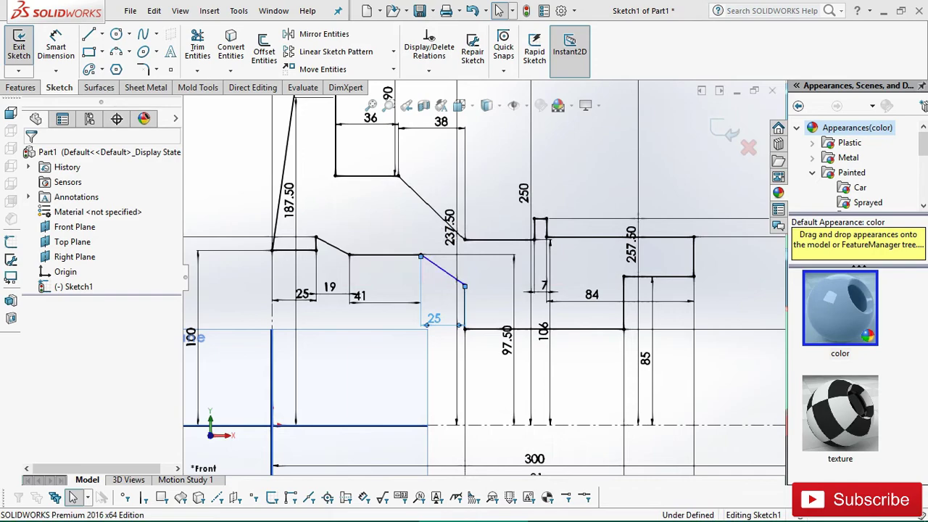
{"action": "left_click", "coordinate": [433, 319]}
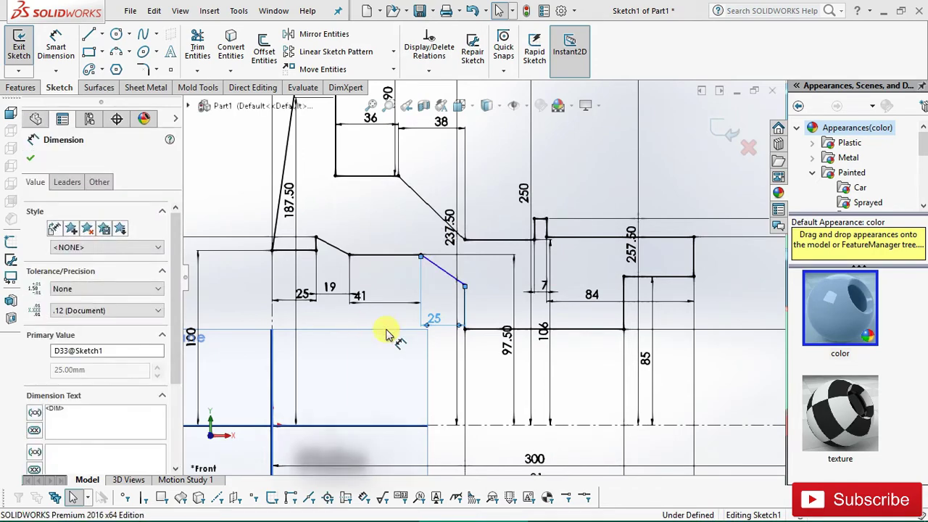
{"action": "right_click", "coordinate": [433, 325]}
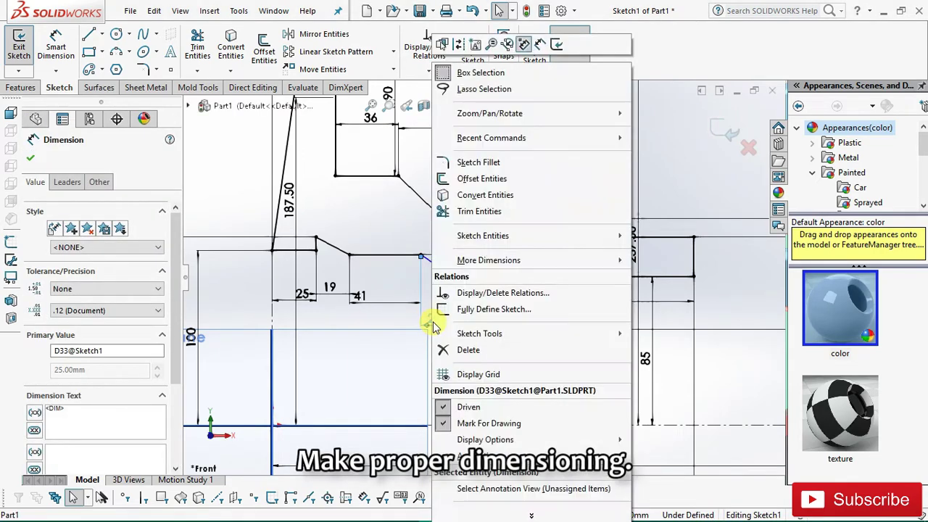
{"action": "left_click", "coordinate": [490, 350]}
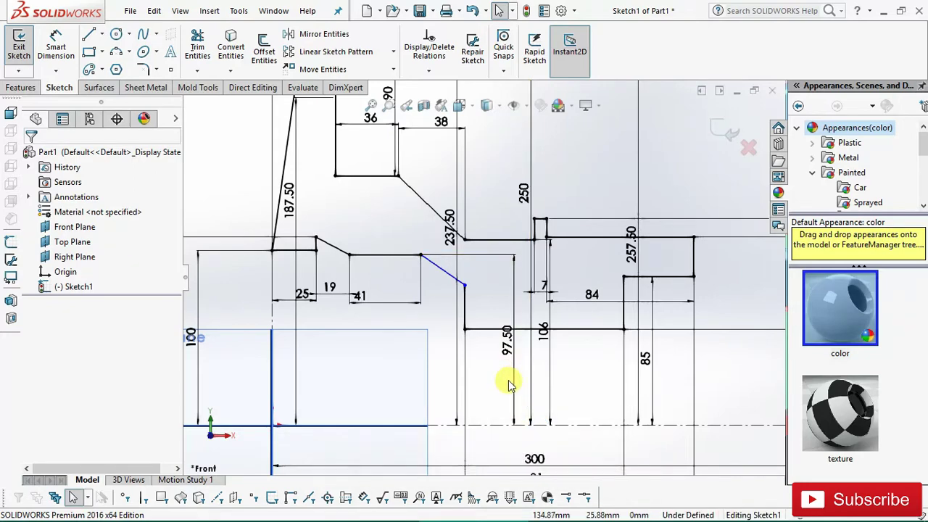
{"action": "scroll", "coordinate": [505, 380], "scroll_direction": "up", "scroll_amount": 1}
{"action": "scroll", "coordinate": [506, 379], "scroll_direction": "up", "scroll_amount": 1}
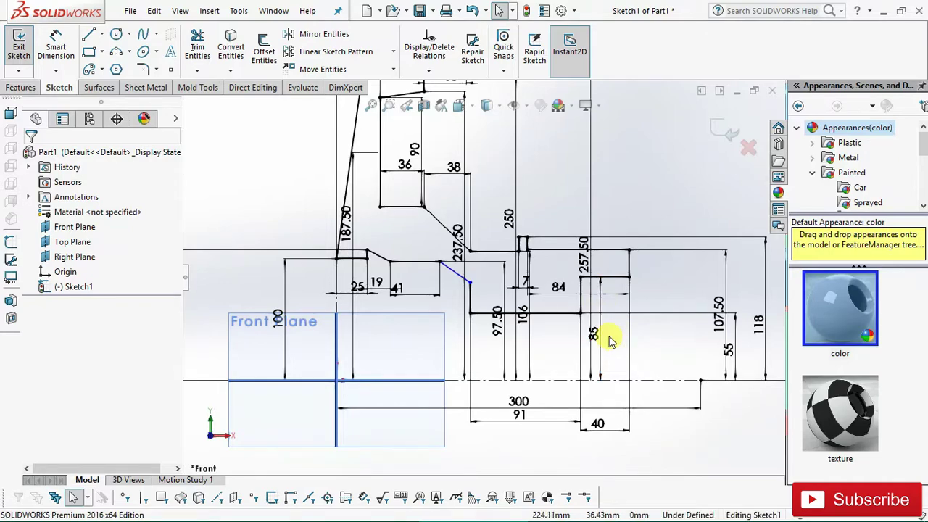
{"action": "scroll", "coordinate": [555, 210], "scroll_direction": "down", "scroll_amount": 1}
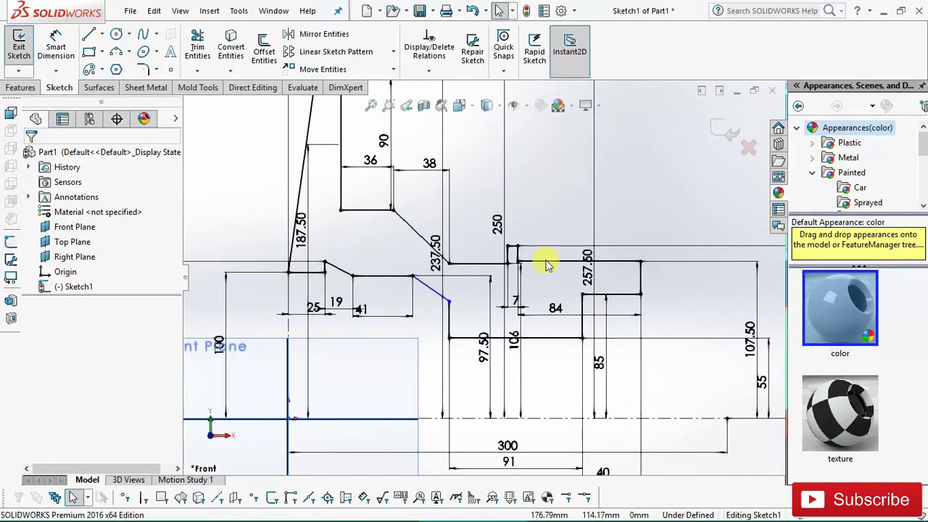
{"action": "scroll", "coordinate": [547, 274], "scroll_direction": "up", "scroll_amount": 1}
{"action": "scroll", "coordinate": [548, 279], "scroll_direction": "up", "scroll_amount": 1}
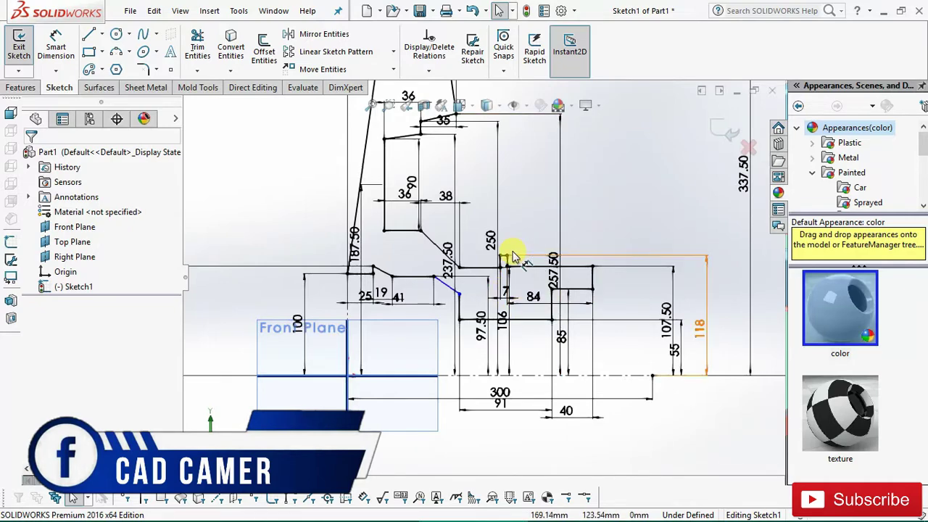
{"action": "scroll", "coordinate": [511, 257], "scroll_direction": "down", "scroll_amount": 1}
{"action": "scroll", "coordinate": [507, 276], "scroll_direction": "down", "scroll_amount": 1}
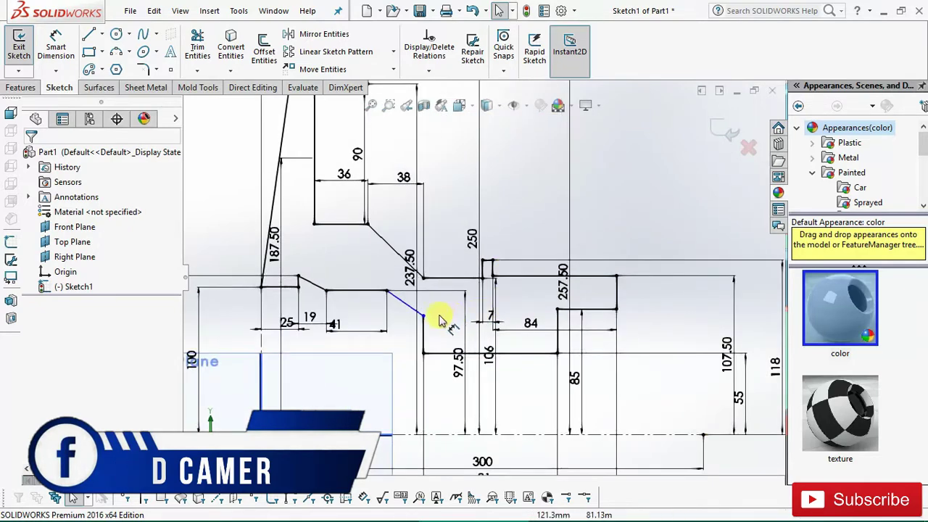
{"action": "left_click", "coordinate": [458, 368]}
{"action": "key", "text": "Delete"}
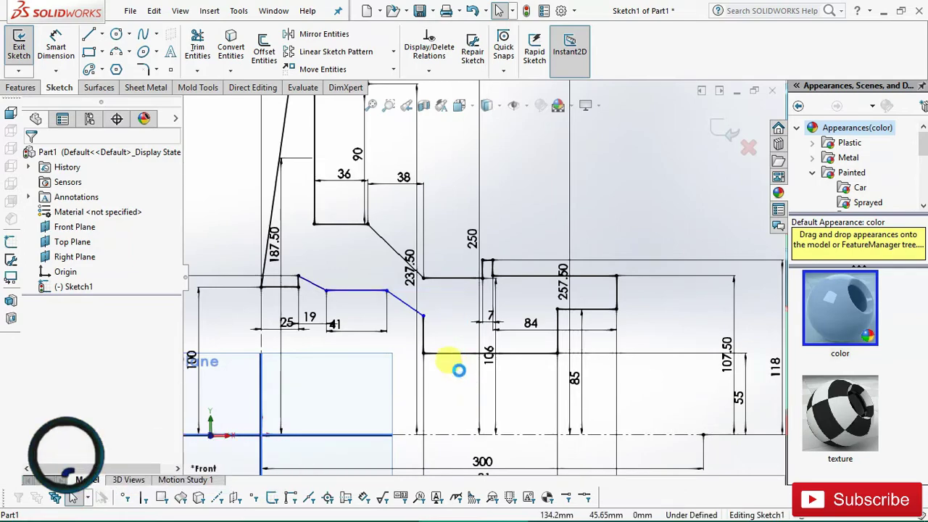
{"action": "left_click", "coordinate": [56, 47]}
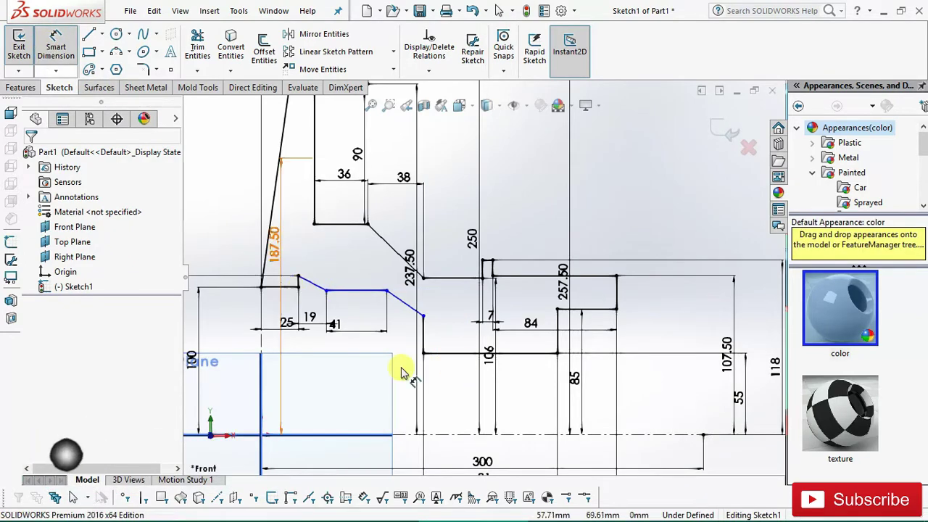
{"action": "left_click", "coordinate": [406, 324]}
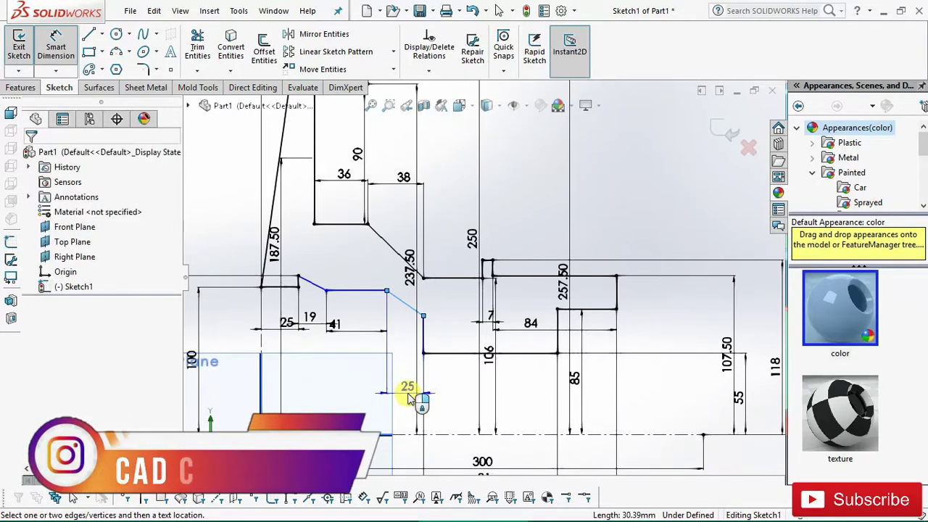
{"action": "left_click", "coordinate": [408, 388]}
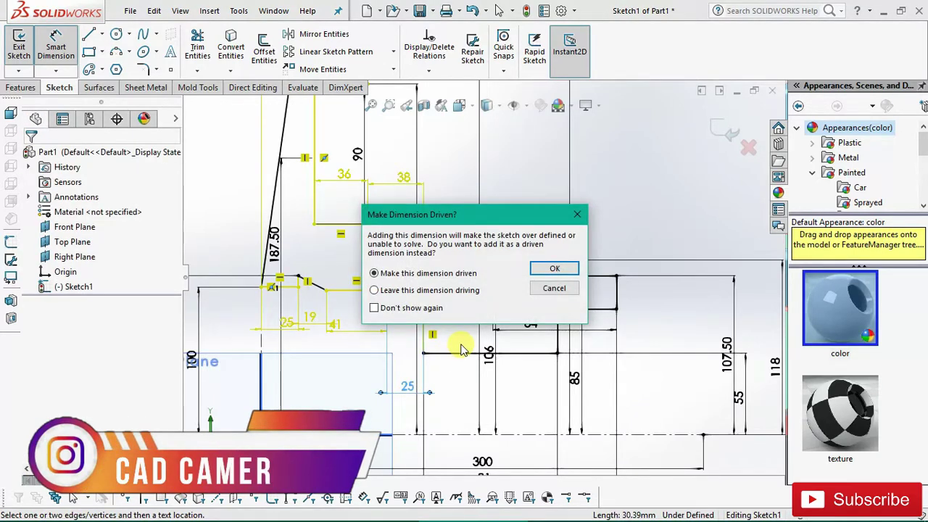
{"action": "key", "text": "Return"}
{"action": "scroll", "coordinate": [464, 363], "scroll_direction": "up", "scroll_amount": 1}
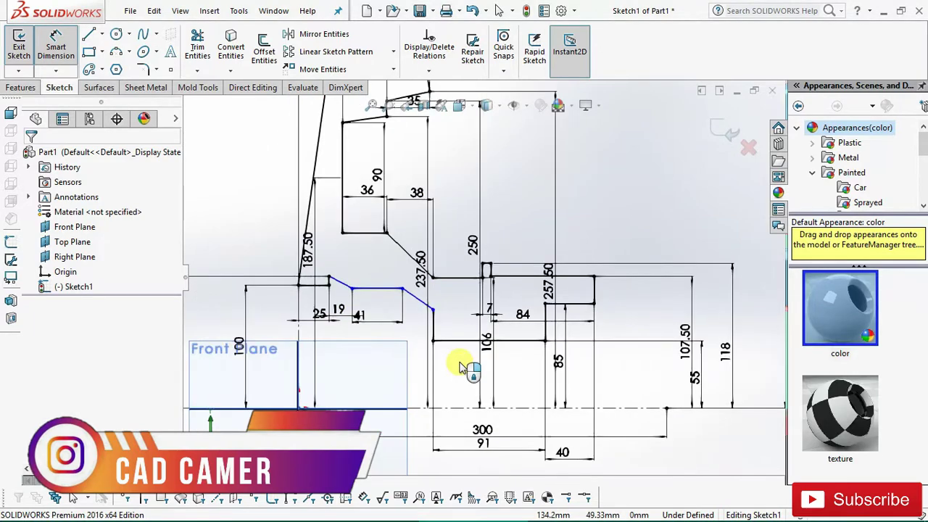
{"action": "key", "text": "Escape"}
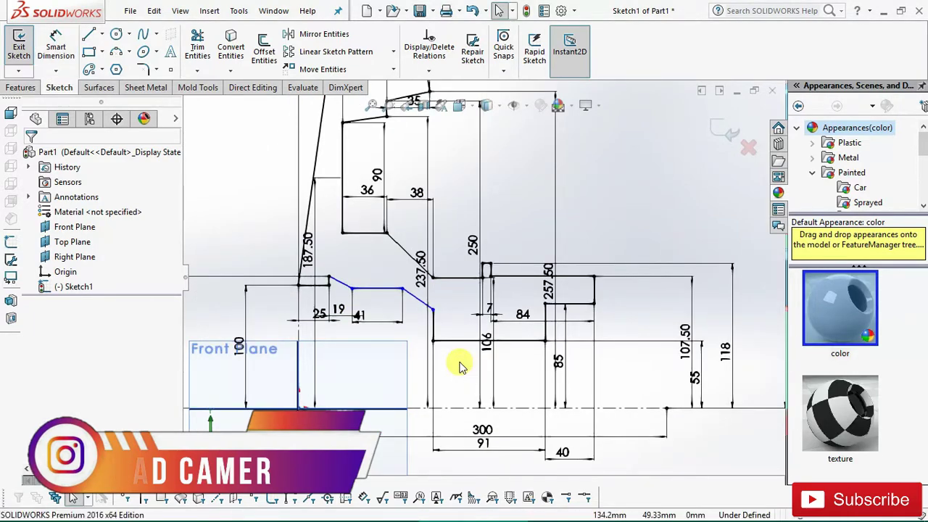
{"action": "scroll", "coordinate": [460, 364], "scroll_direction": "up", "scroll_amount": 1}
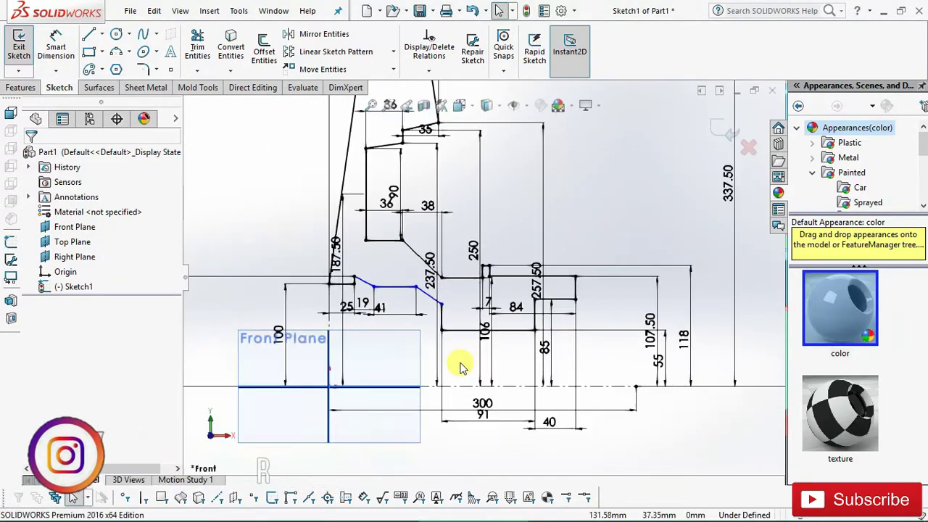
{"action": "scroll", "coordinate": [468, 362], "scroll_direction": "up", "scroll_amount": 1}
{"action": "scroll", "coordinate": [470, 288], "scroll_direction": "down", "scroll_amount": 1}
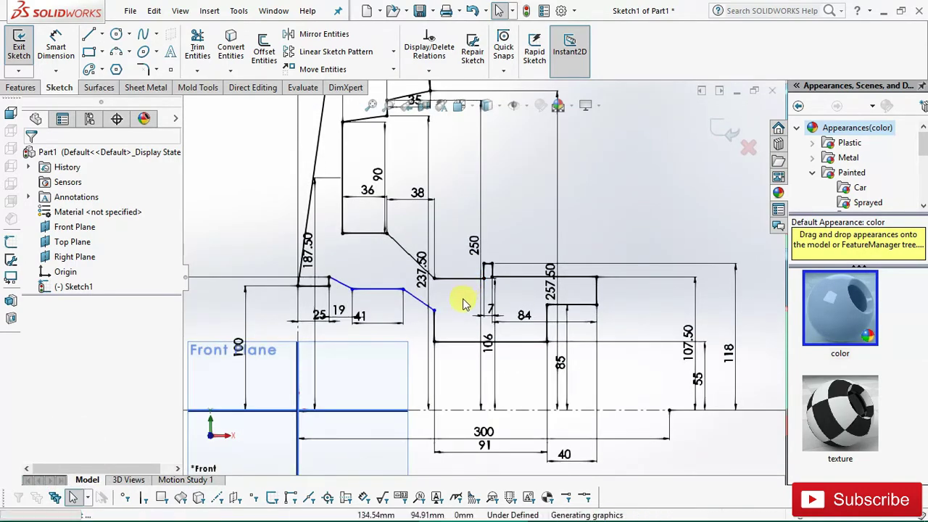
{"action": "scroll", "coordinate": [433, 283], "scroll_direction": "down", "scroll_amount": 1}
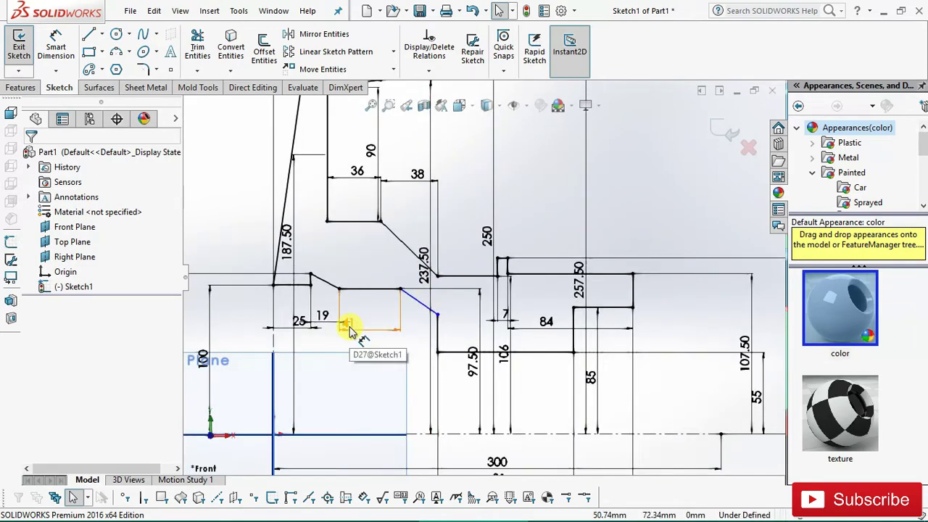
{"action": "scroll", "coordinate": [350, 330], "scroll_direction": "up", "scroll_amount": 1}
{"action": "scroll", "coordinate": [356, 322], "scroll_direction": "up", "scroll_amount": 1}
{"action": "scroll", "coordinate": [359, 323], "scroll_direction": "up", "scroll_amount": 1}
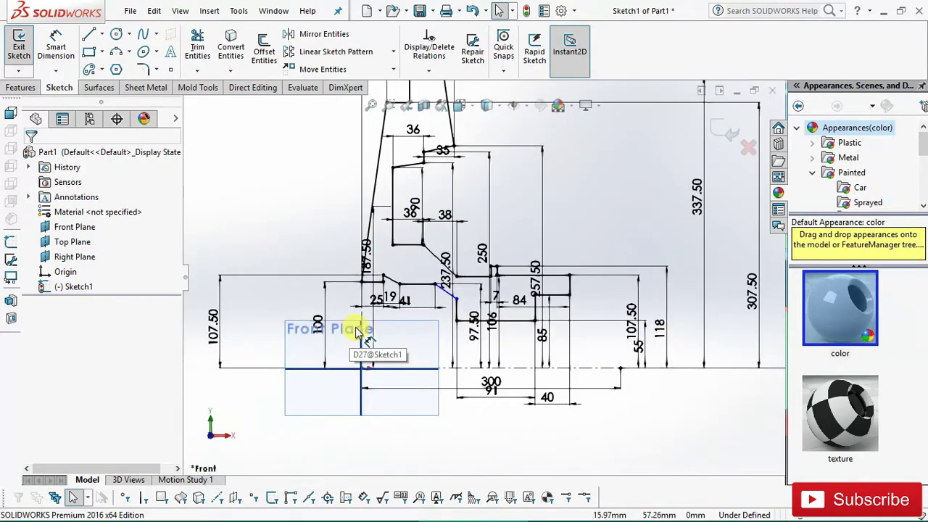
{"action": "scroll", "coordinate": [433, 330], "scroll_direction": "up", "scroll_amount": 1}
{"action": "scroll", "coordinate": [469, 294], "scroll_direction": "down", "scroll_amount": 1}
{"action": "scroll", "coordinate": [471, 297], "scroll_direction": "down", "scroll_amount": 1}
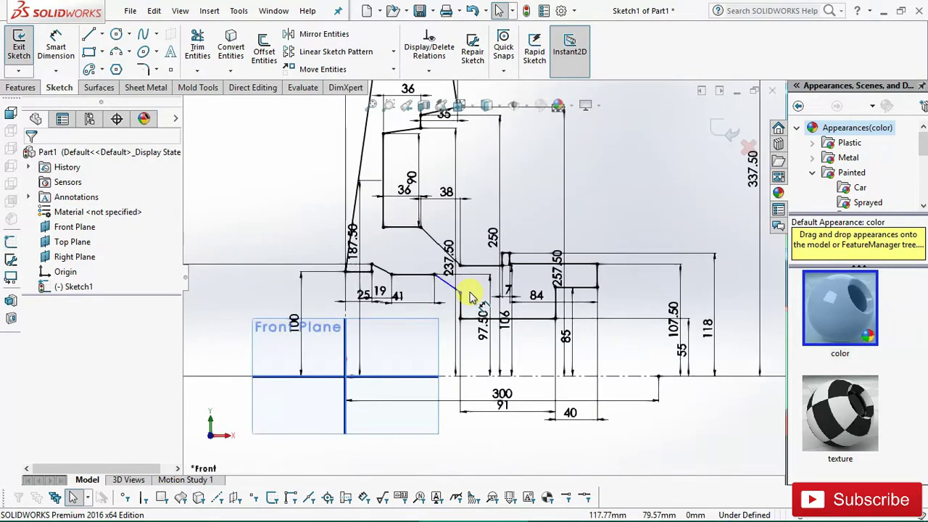
{"action": "scroll", "coordinate": [471, 299], "scroll_direction": "down", "scroll_amount": 1}
{"action": "scroll", "coordinate": [469, 303], "scroll_direction": "down", "scroll_amount": 1}
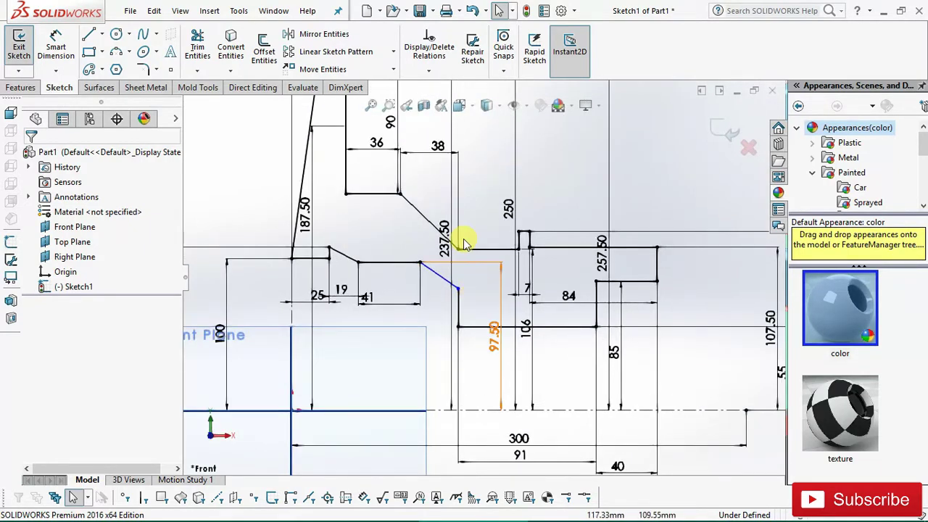
{"action": "scroll", "coordinate": [428, 290], "scroll_direction": "down", "scroll_amount": 1}
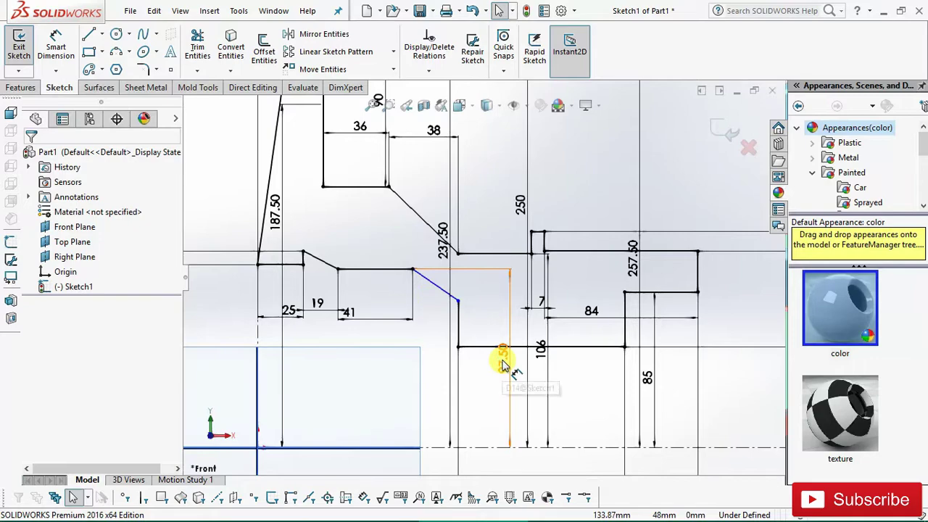
- Reattach the 97.50 height dimension to the upper line, confirm its value, then delete it
{"action": "left_click_drag", "start_coordinate": [502, 363], "coordinate": [379, 352]}
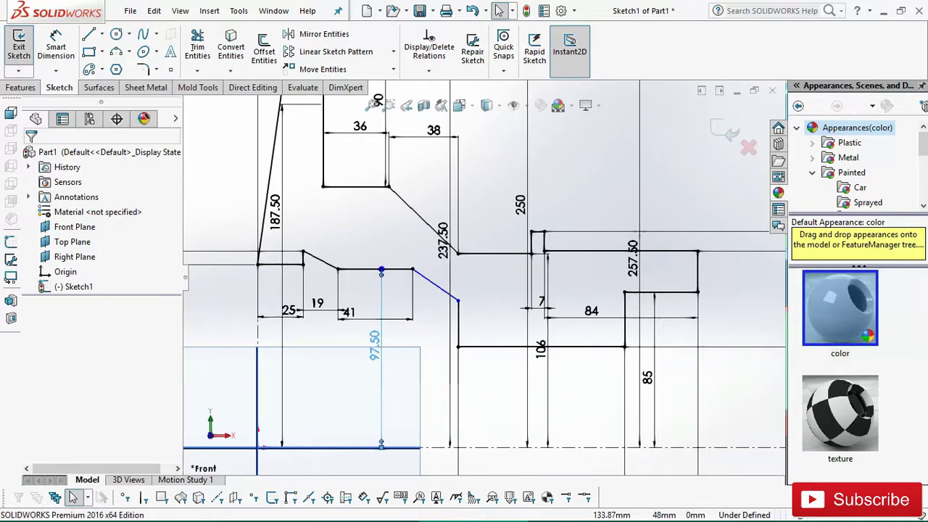
{"action": "left_click", "coordinate": [374, 346]}
{"action": "key", "text": "Escape"}
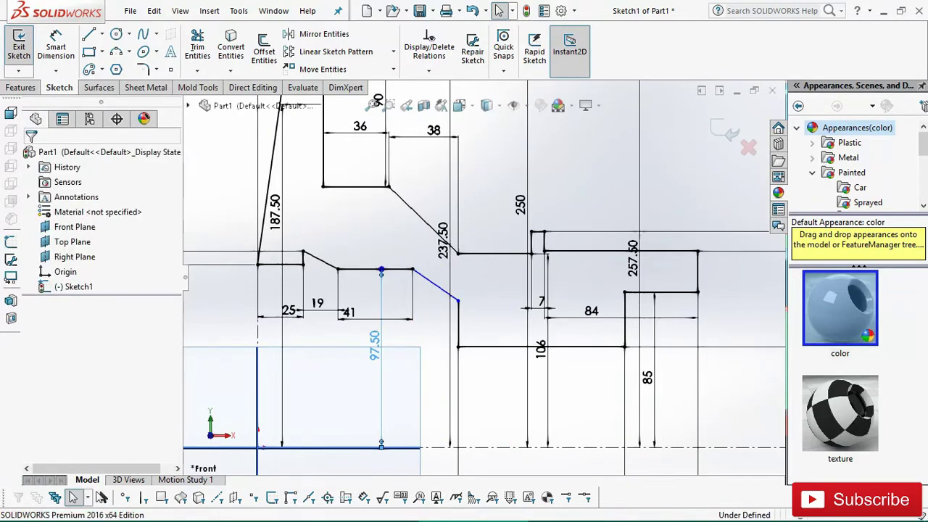
{"action": "double_click", "coordinate": [379, 353]}
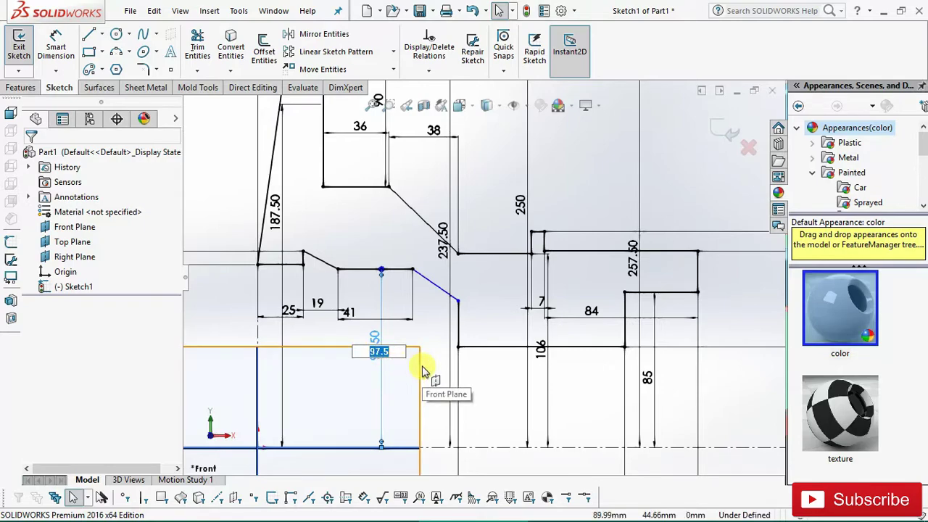
{"action": "scroll", "coordinate": [429, 363], "scroll_direction": "up", "scroll_amount": 2}
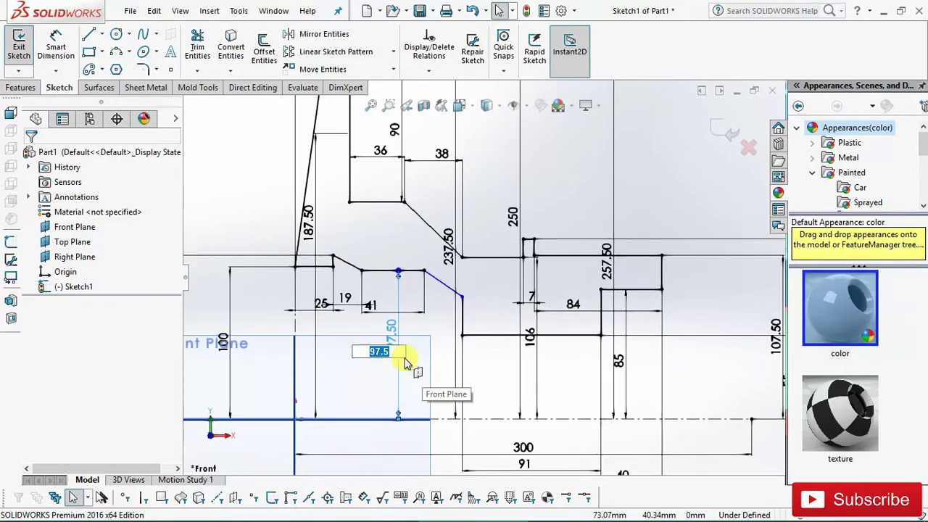
{"action": "key", "text": "Return"}
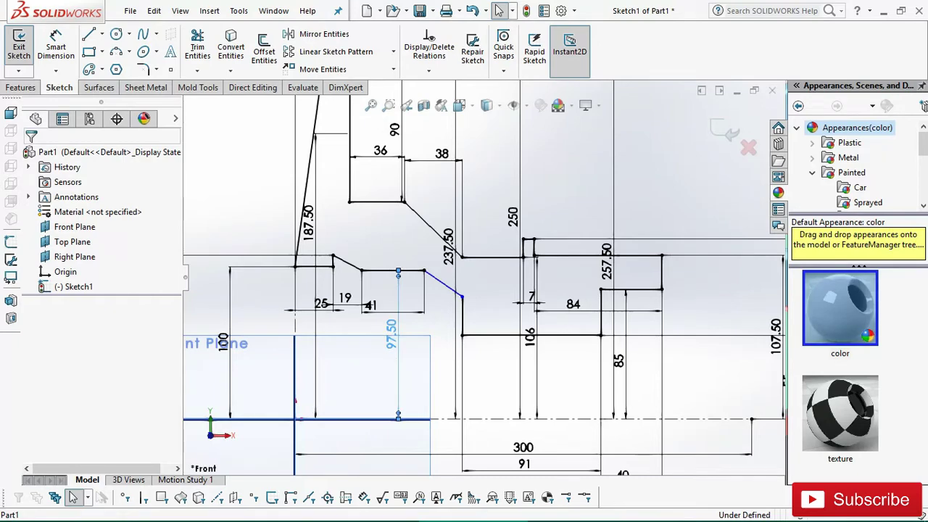
{"action": "key", "text": "Delete"}
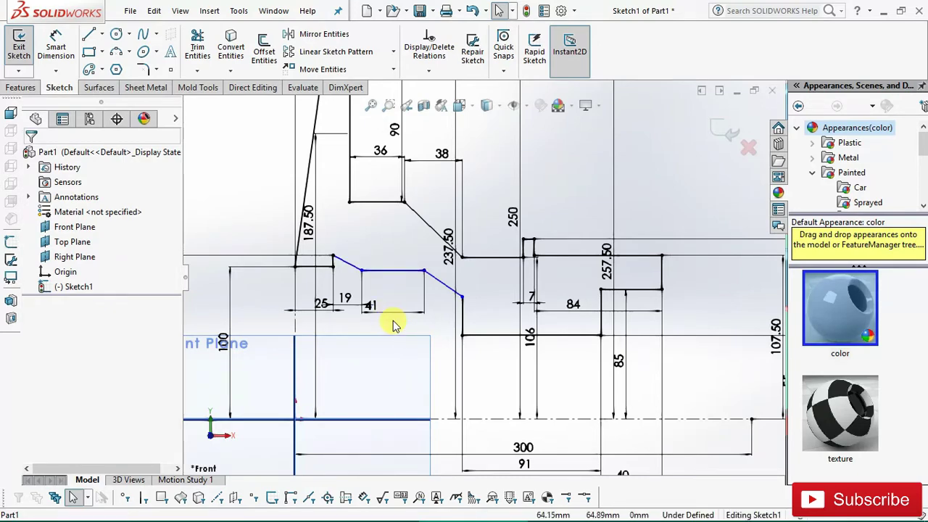
- Add a collinear relation between the 41 mm and 25 mm horizontal lines
{"action": "left_click", "coordinate": [381, 272]}
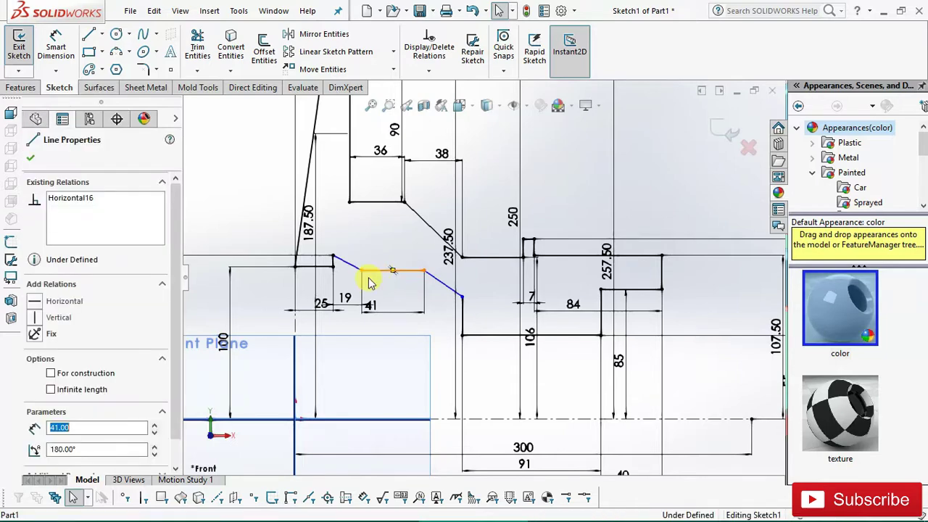
{"action": "left_click", "coordinate": [311, 271]}
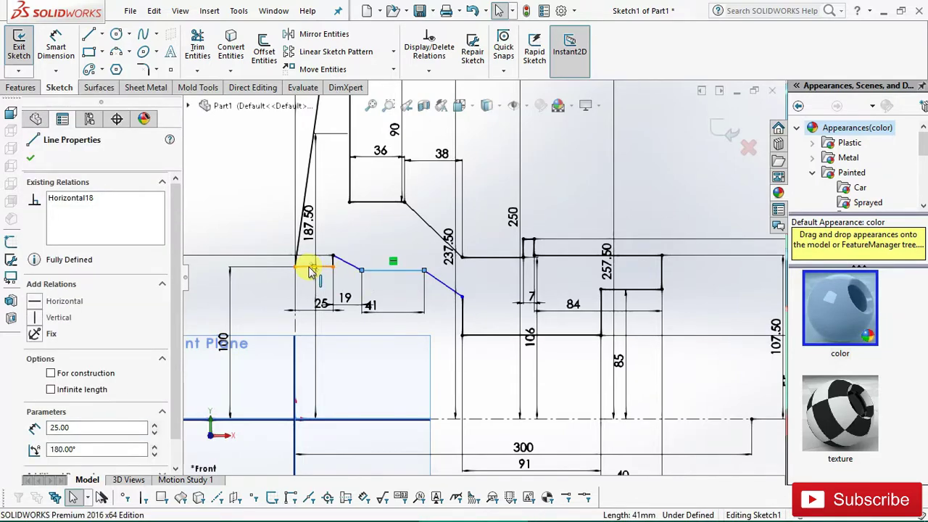
{"action": "left_click", "coordinate": [296, 283], "text": "ctrl"}
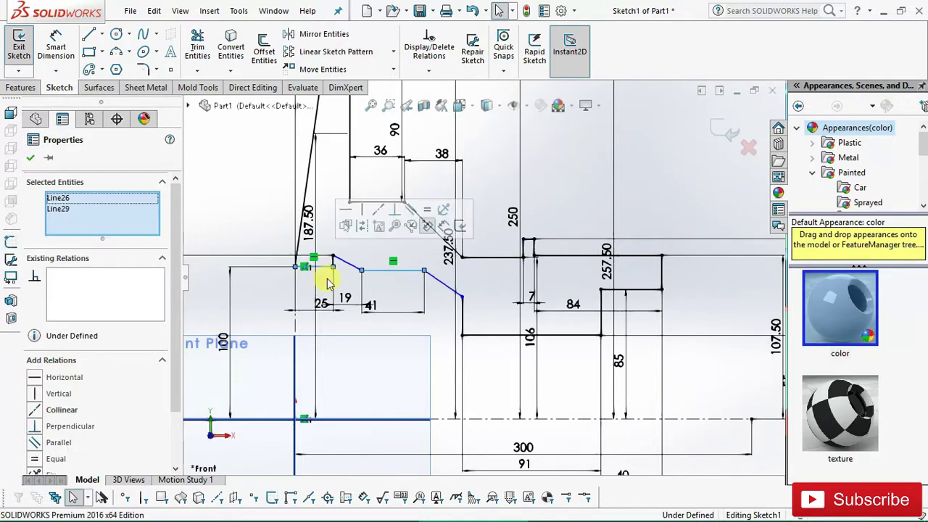
{"action": "left_click", "coordinate": [379, 210]}
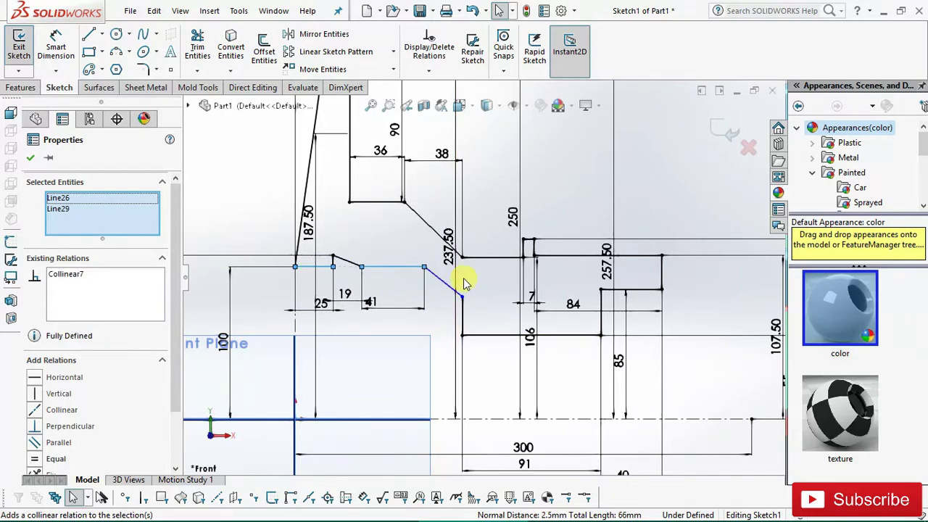
{"action": "left_click", "coordinate": [475, 310]}
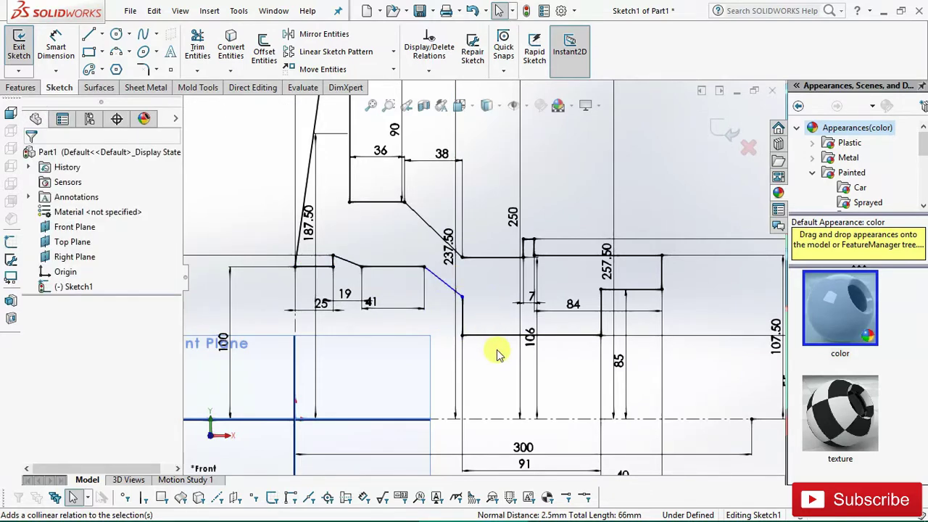
{"action": "scroll", "coordinate": [498, 355], "scroll_direction": "up", "scroll_amount": 1}
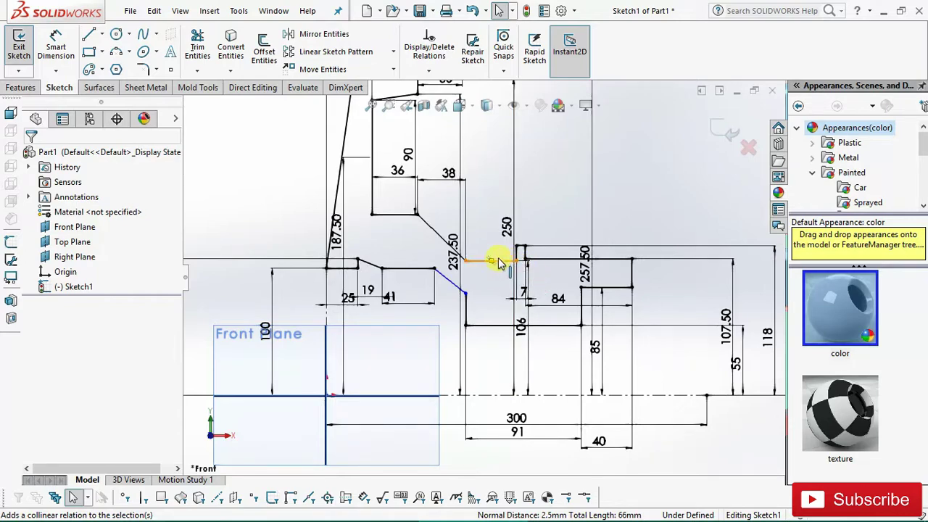
{"action": "scroll", "coordinate": [491, 286], "scroll_direction": "up", "scroll_amount": 1}
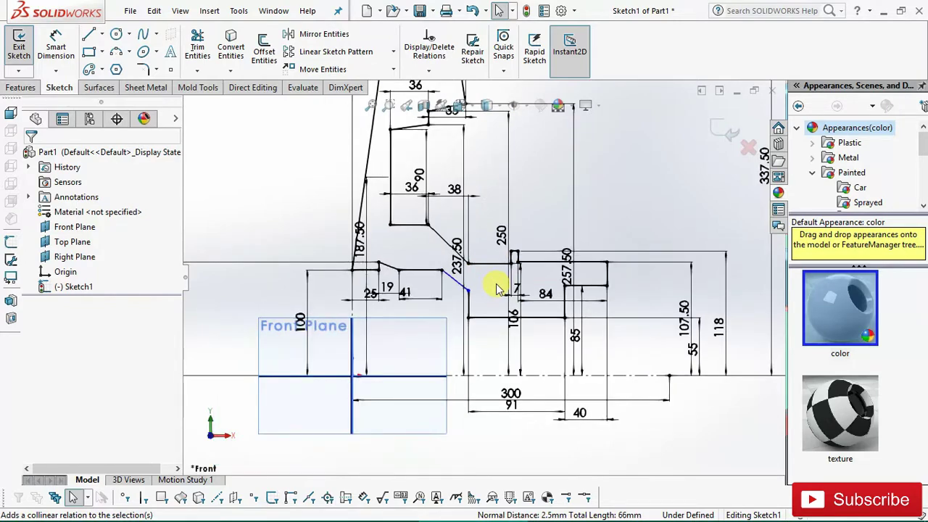
{"action": "scroll", "coordinate": [517, 258], "scroll_direction": "up", "scroll_amount": 1}
{"action": "scroll", "coordinate": [500, 257], "scroll_direction": "down", "scroll_amount": 1}
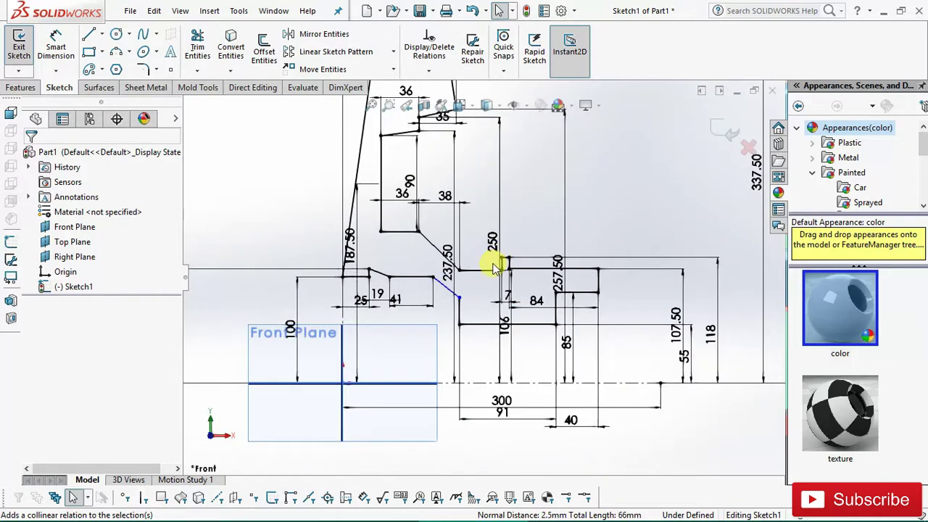
{"action": "scroll", "coordinate": [482, 264], "scroll_direction": "down", "scroll_amount": 1}
{"action": "scroll", "coordinate": [464, 270], "scroll_direction": "down", "scroll_amount": 1}
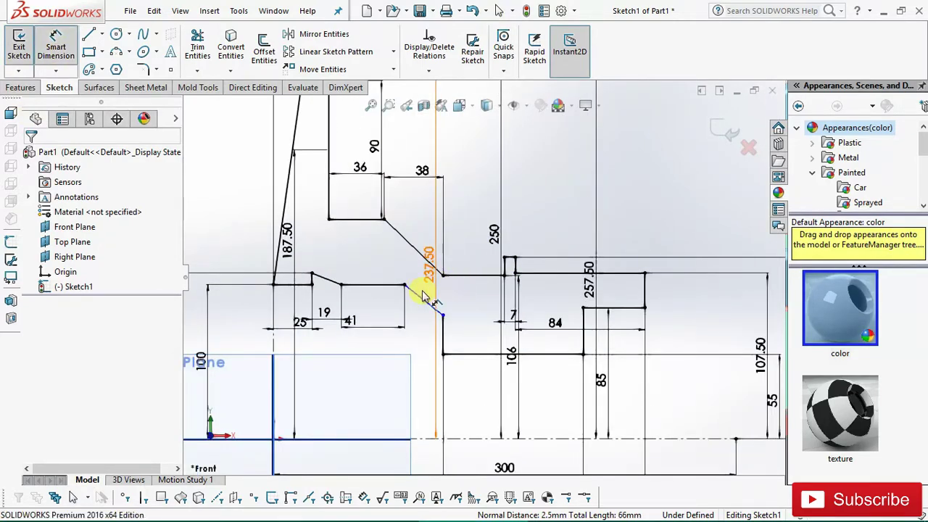
{"action": "left_click", "coordinate": [426, 344]}
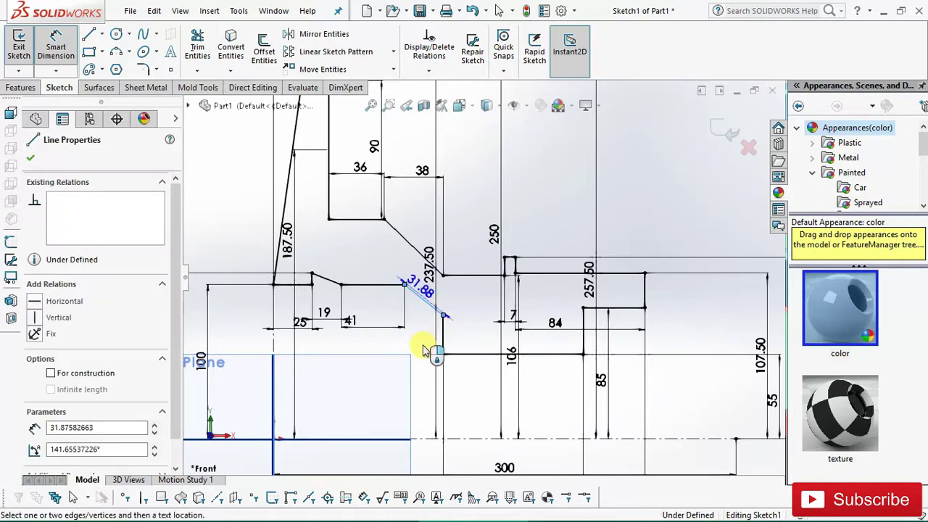
{"action": "key", "text": "d"}
{"action": "left_click", "coordinate": [427, 355]}
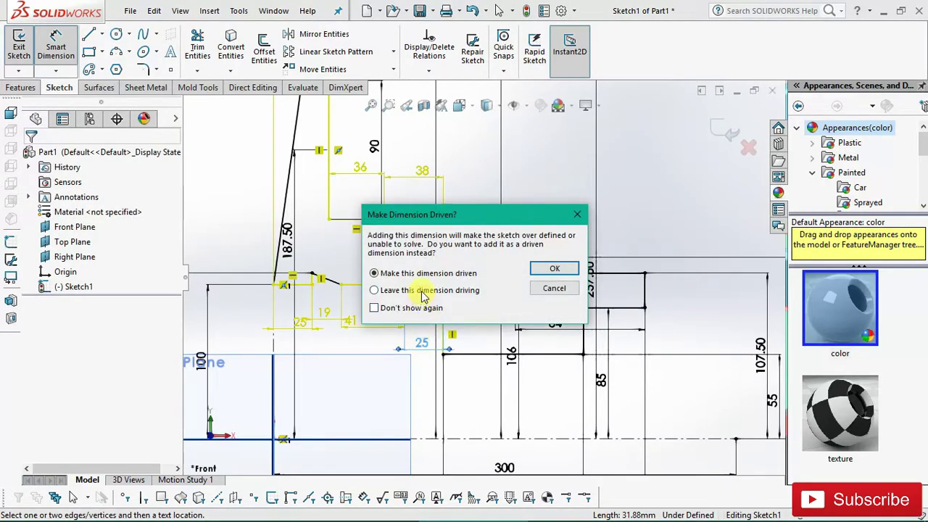
{"action": "left_click", "coordinate": [556, 270]}
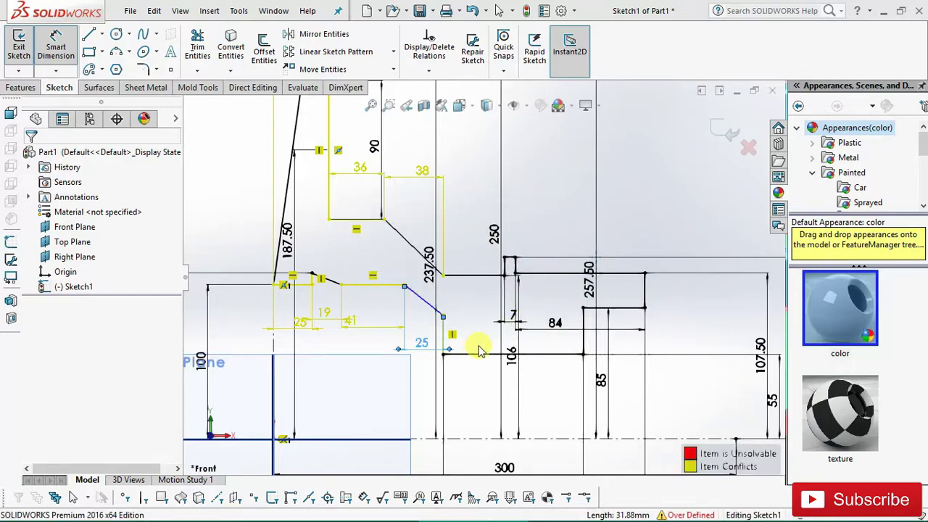
{"action": "scroll", "coordinate": [478, 350], "scroll_direction": "up", "scroll_amount": 3}
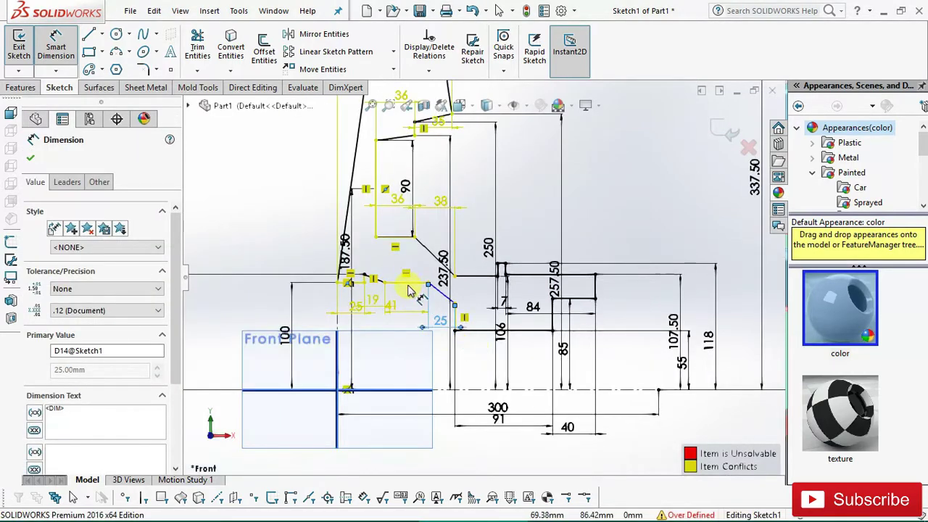
{"action": "scroll", "coordinate": [502, 211], "scroll_direction": "down", "scroll_amount": 2}
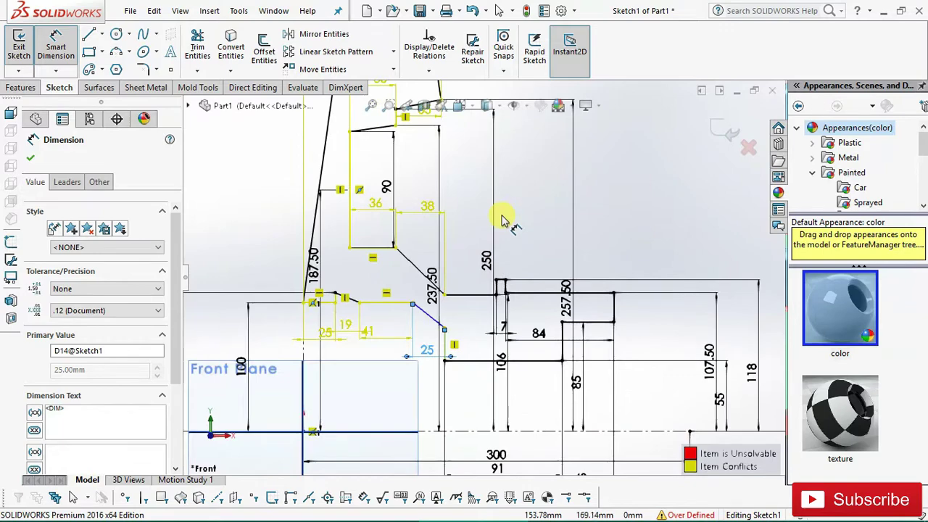
{"action": "key", "text": "Escape"}
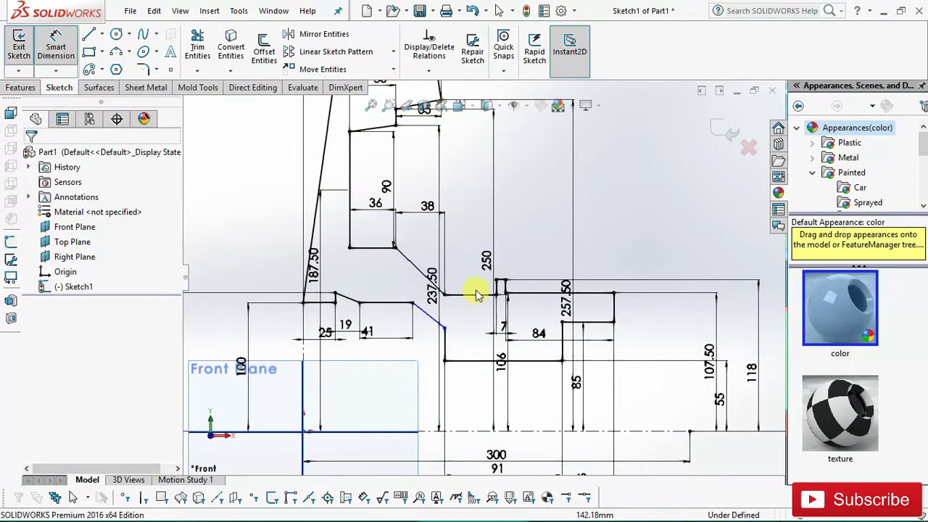
{"action": "key", "text": "Escape"}
{"action": "scroll", "coordinate": [466, 265], "scroll_direction": "down", "scroll_amount": 1}
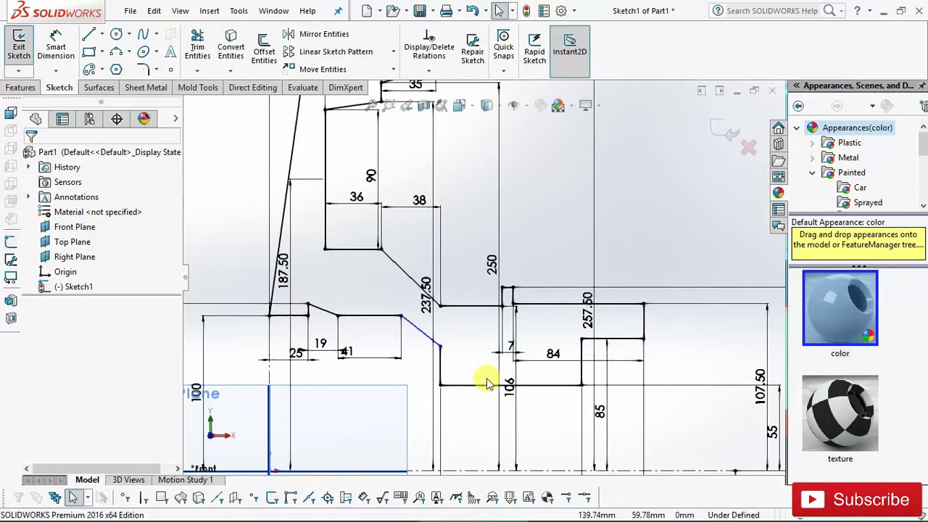
{"action": "scroll", "coordinate": [487, 384], "scroll_direction": "down", "scroll_amount": 1}
{"action": "scroll", "coordinate": [464, 355], "scroll_direction": "up", "scroll_amount": 1}
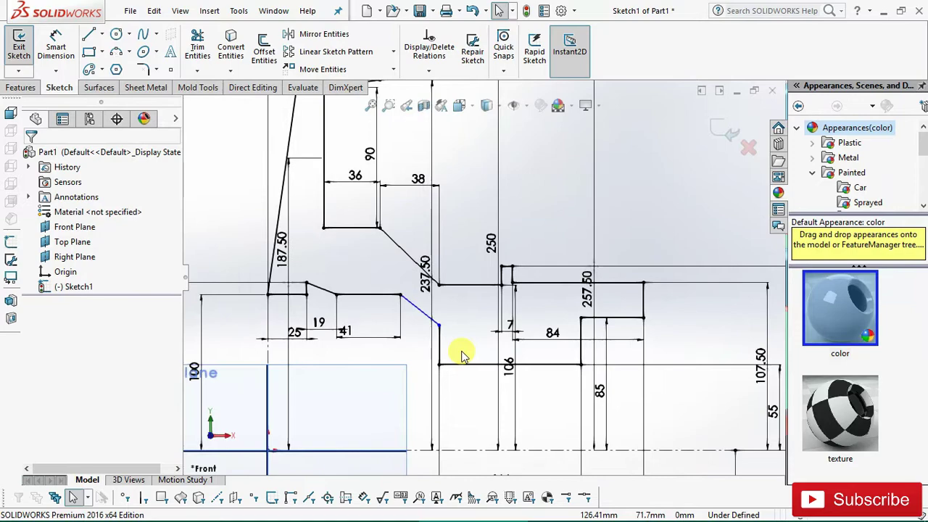
{"action": "scroll", "coordinate": [466, 355], "scroll_direction": "up", "scroll_amount": 2}
{"action": "scroll", "coordinate": [465, 356], "scroll_direction": "up", "scroll_amount": 2}
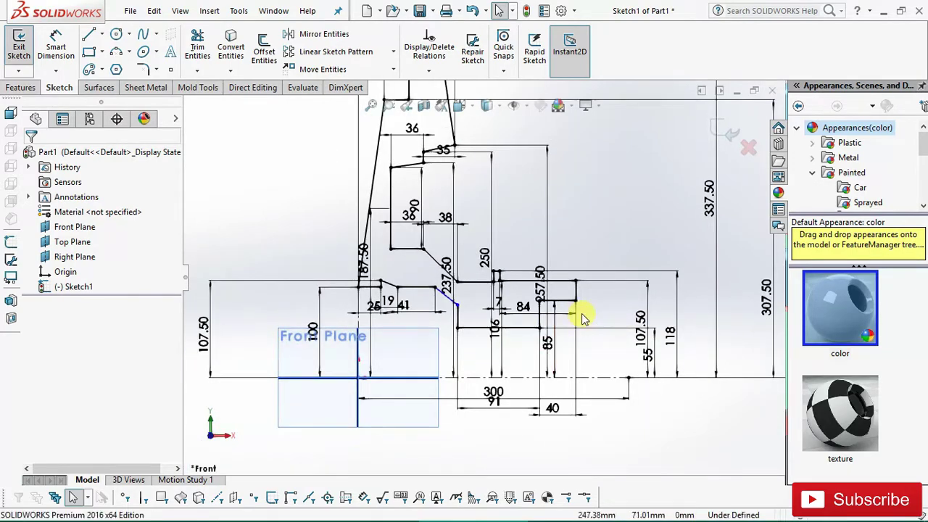
{"action": "scroll", "coordinate": [558, 326], "scroll_direction": "down", "scroll_amount": 1}
{"action": "scroll", "coordinate": [537, 328], "scroll_direction": "down", "scroll_amount": 1}
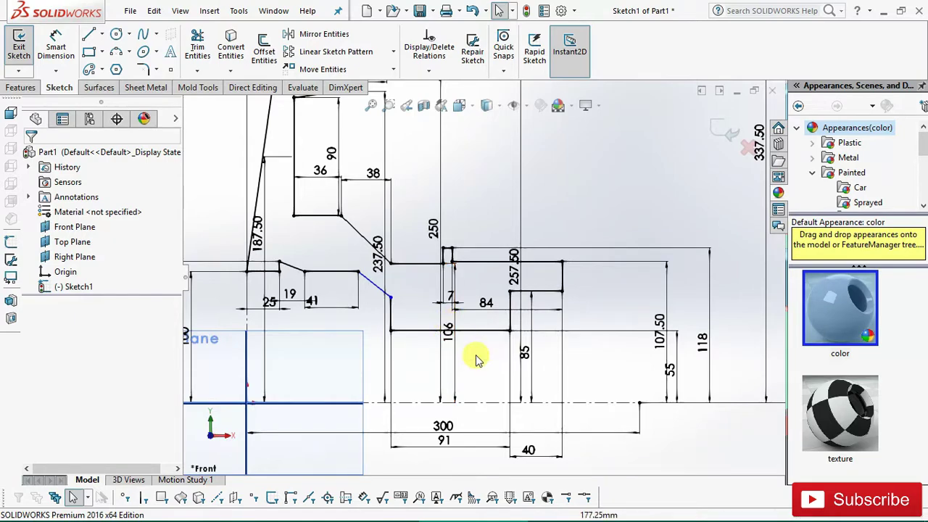
- Delete the relation beside the slanted line
{"action": "left_click", "coordinate": [391, 310]}
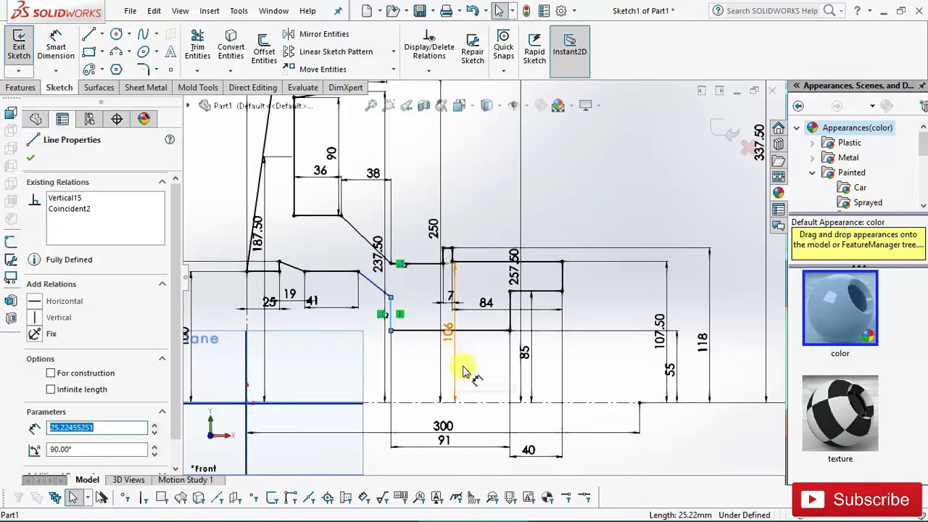
{"action": "key", "text": "Escape"}
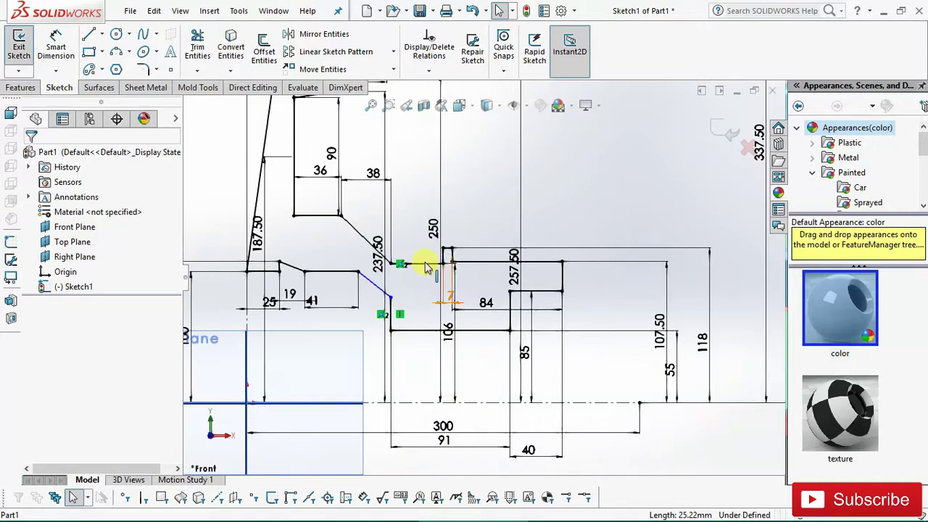
{"action": "left_click", "coordinate": [398, 268]}
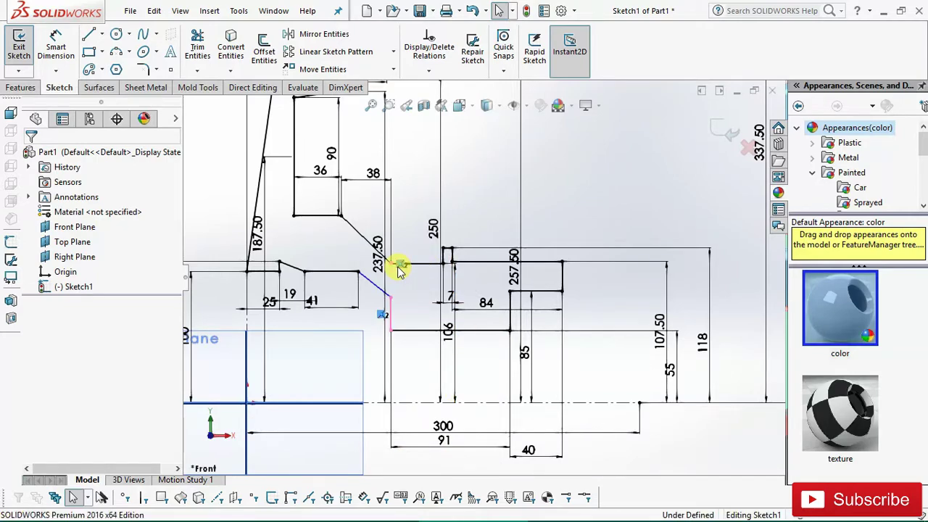
{"action": "key", "text": "Delete"}
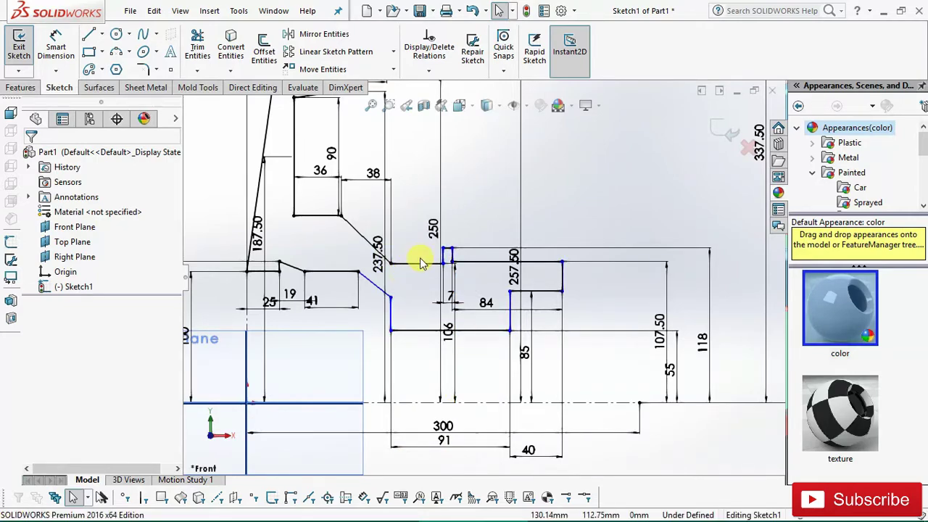
{"action": "scroll", "coordinate": [420, 262], "scroll_direction": "down", "scroll_amount": 1}
- Give the diagonal chamfer line a 36 horizontal dimension
{"action": "left_click", "coordinate": [56, 47]}
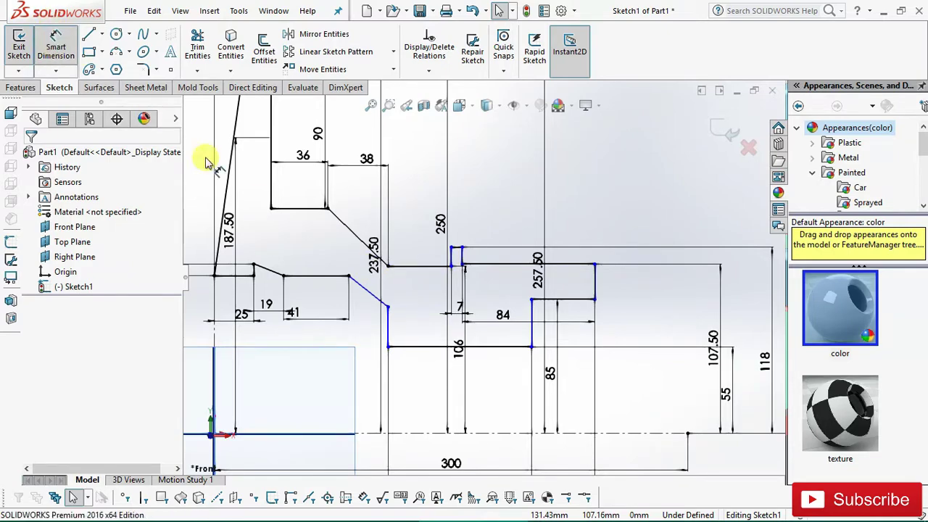
{"action": "left_click", "coordinate": [368, 332]}
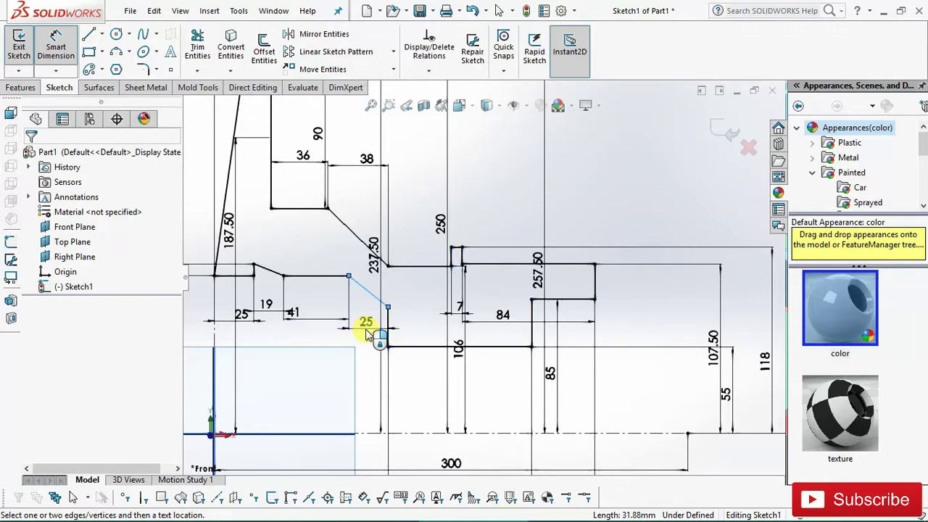
{"action": "left_click", "coordinate": [367, 335]}
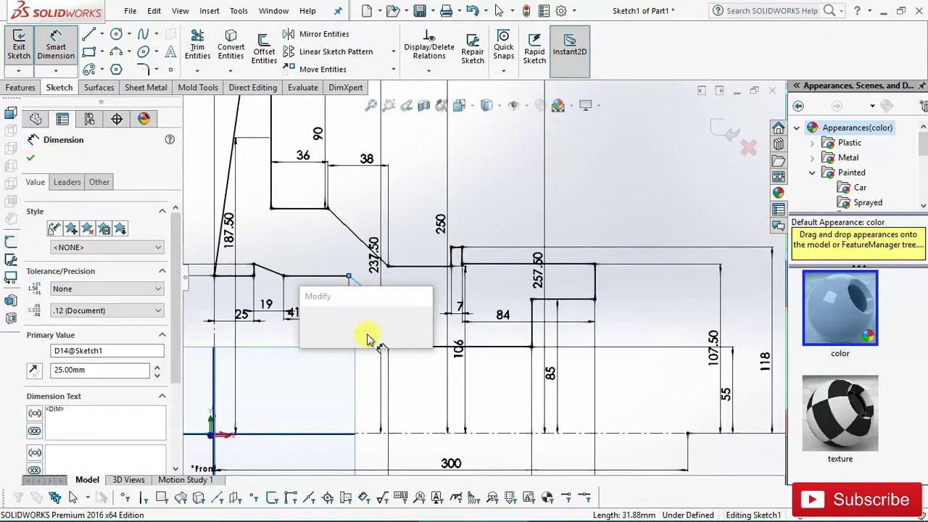
{"action": "type", "text": "36"}
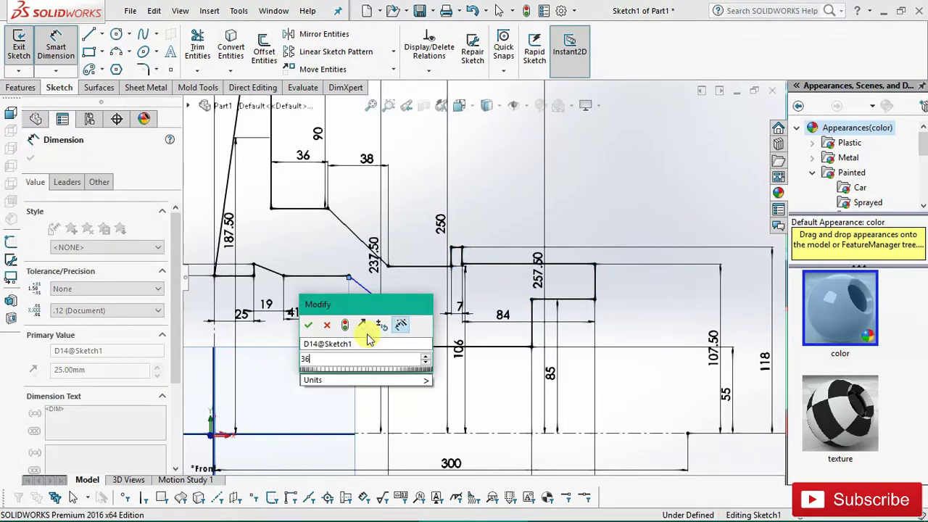
{"action": "key", "text": "Escape"}
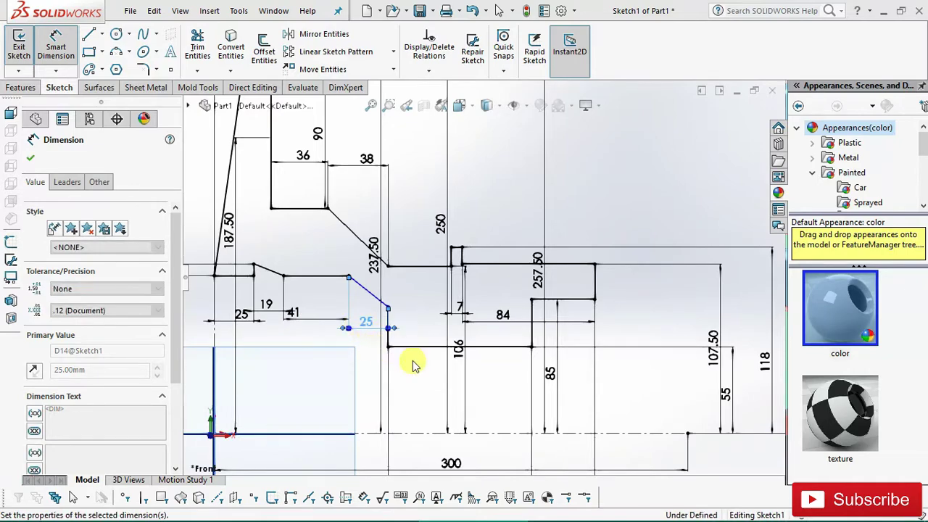
- Add a 51 length dimension to the short horizontal line, keeping it driving
{"action": "left_click", "coordinate": [366, 210]}
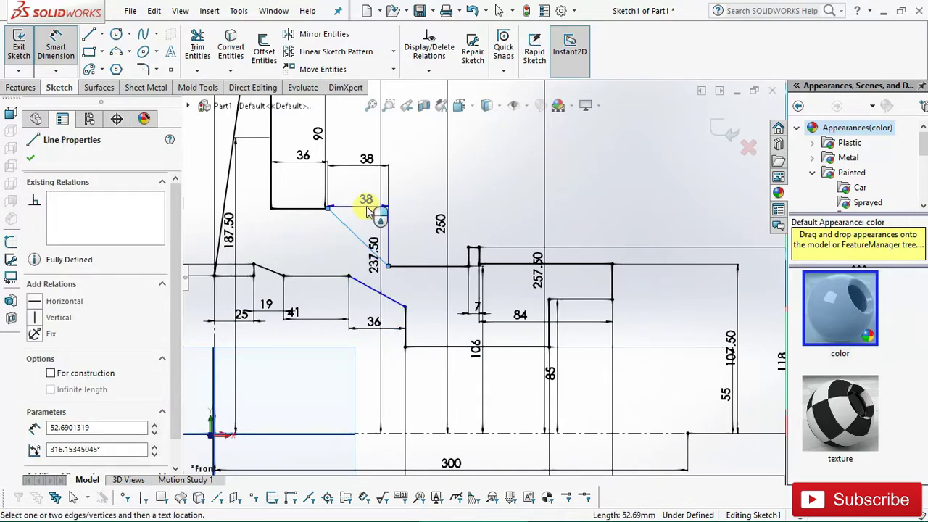
{"action": "key", "text": "Escape"}
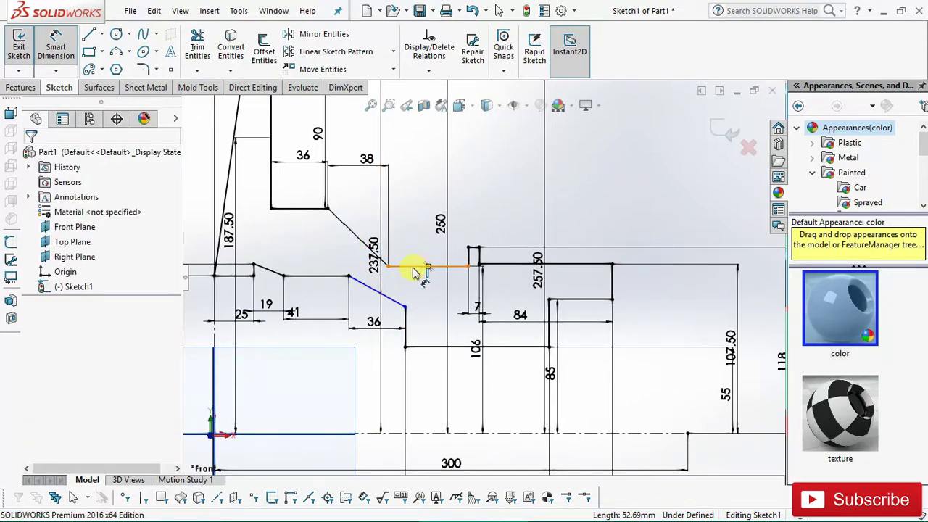
{"action": "left_click", "coordinate": [417, 243]}
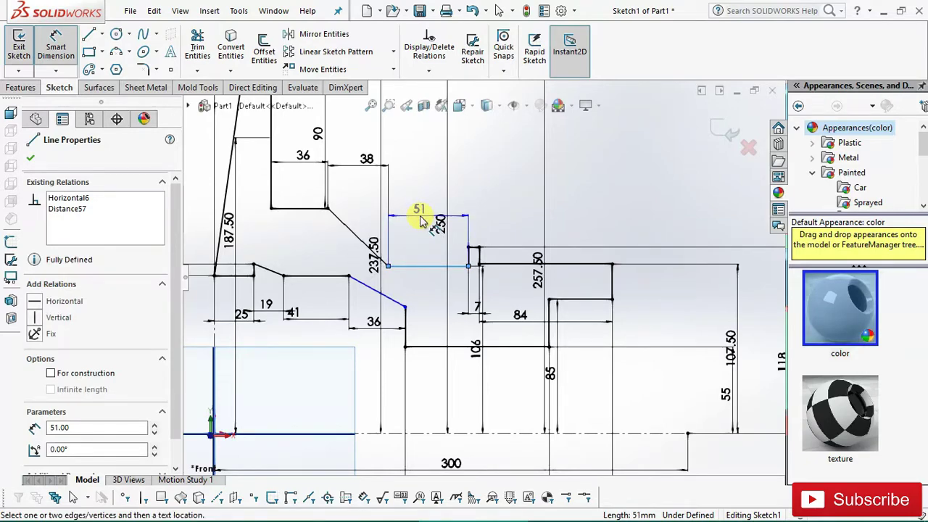
{"action": "key", "text": "Escape"}
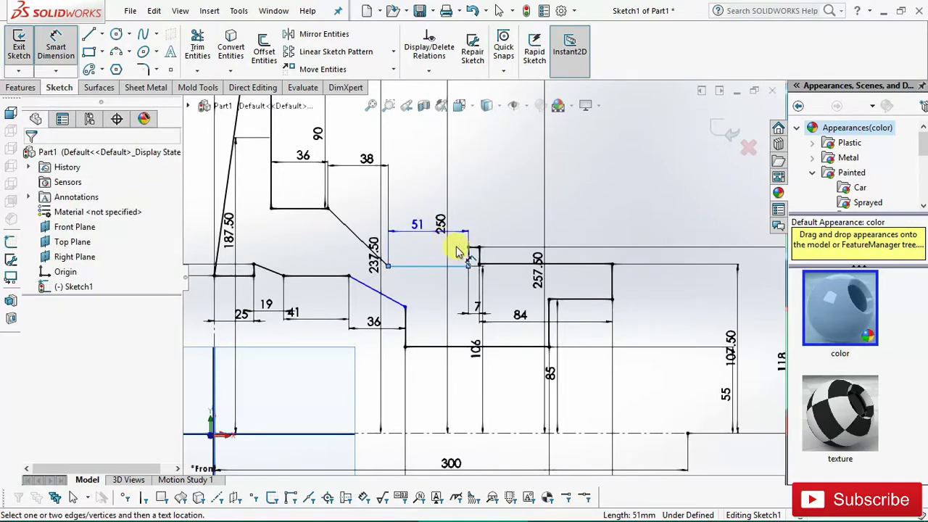
{"action": "left_click", "coordinate": [457, 252]}
{"action": "left_click", "coordinate": [551, 287]}
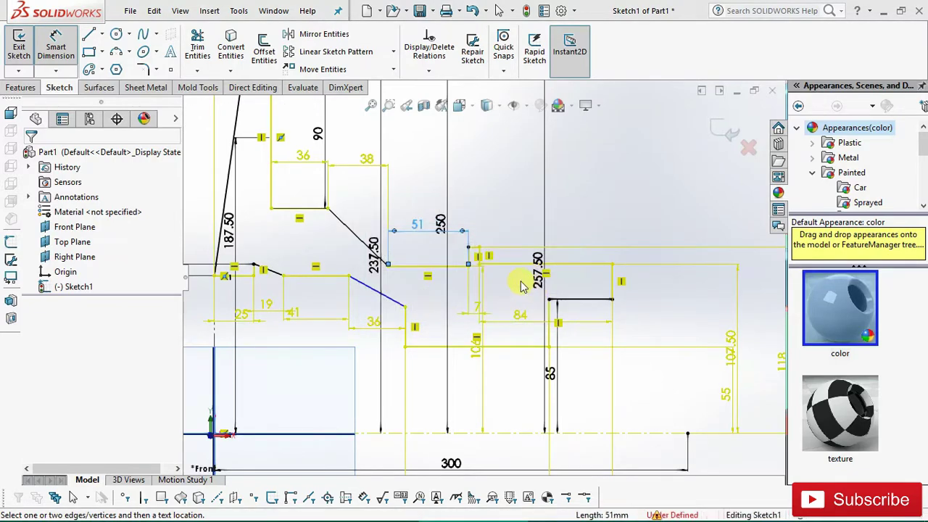
- Undo the over-defining 51 dimension on the short horizontal line
{"action": "key", "text": "ctrl+z"}
{"action": "left_click", "coordinate": [535, 275]}
{"action": "scroll", "coordinate": [537, 283], "scroll_direction": "up", "scroll_amount": 2}
{"action": "scroll", "coordinate": [556, 331], "scroll_direction": "up", "scroll_amount": 2}
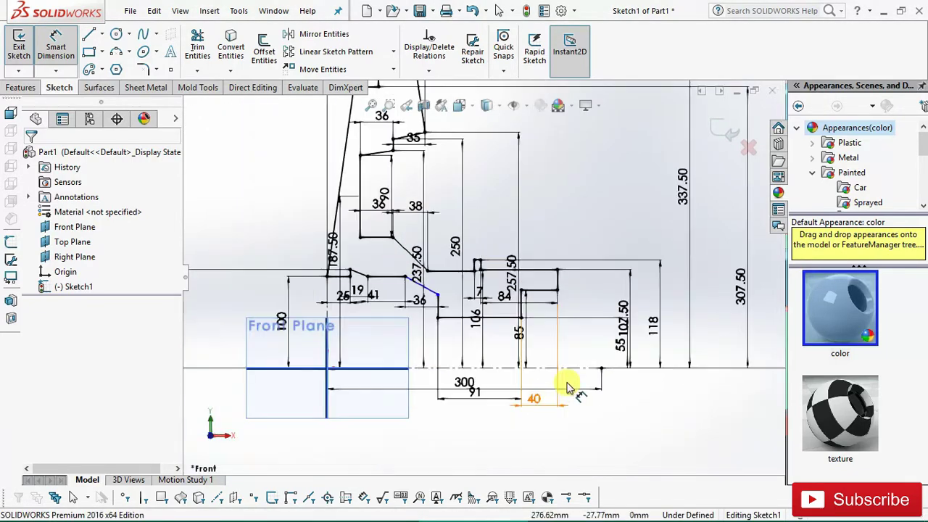
{"action": "scroll", "coordinate": [564, 380], "scroll_direction": "up", "scroll_amount": 1}
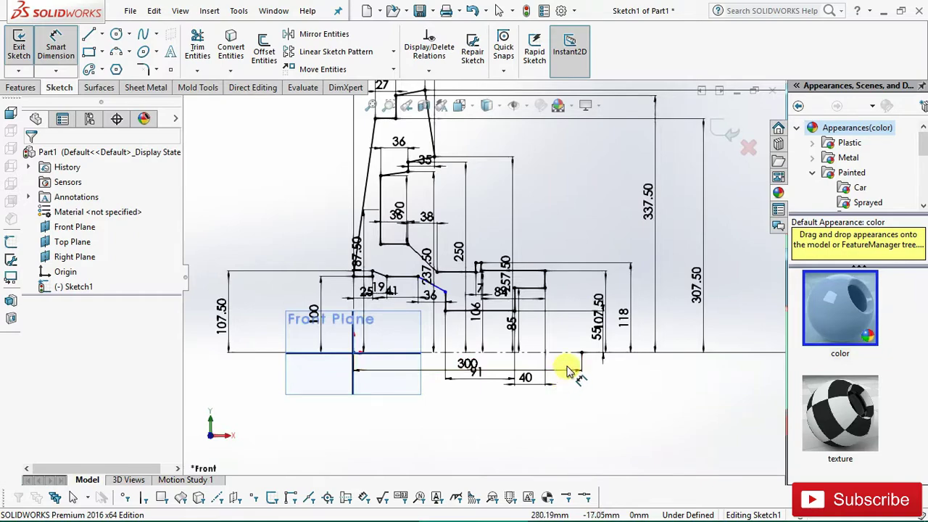
{"action": "scroll", "coordinate": [569, 369], "scroll_direction": "down", "scroll_amount": 1}
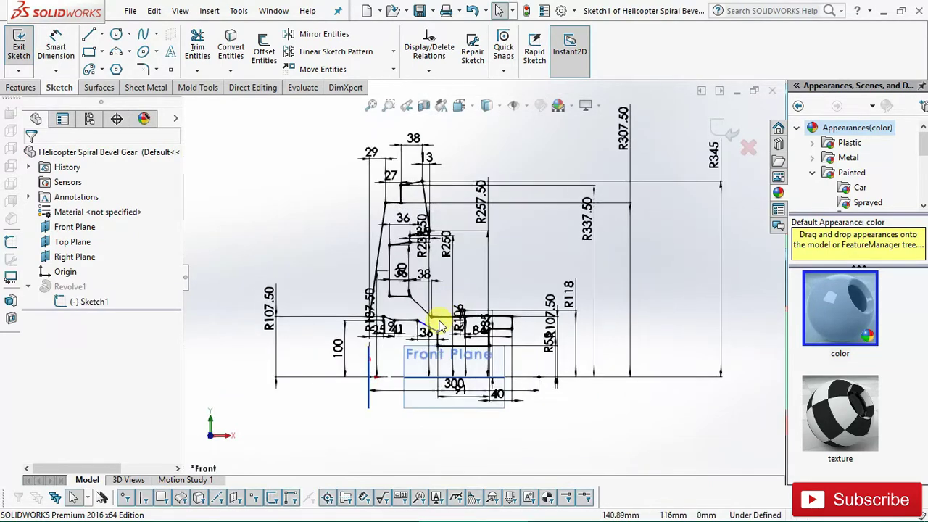
{"action": "scroll", "coordinate": [438, 326], "scroll_direction": "down", "scroll_amount": 1}
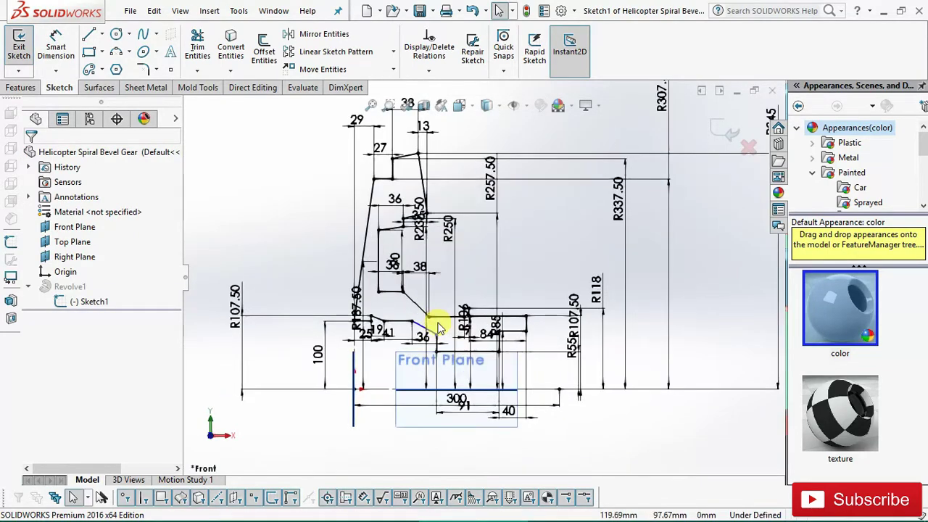
{"action": "scroll", "coordinate": [441, 328], "scroll_direction": "down", "scroll_amount": 1}
{"action": "scroll", "coordinate": [444, 332], "scroll_direction": "down", "scroll_amount": 1}
{"action": "double_click", "coordinate": [442, 330]}
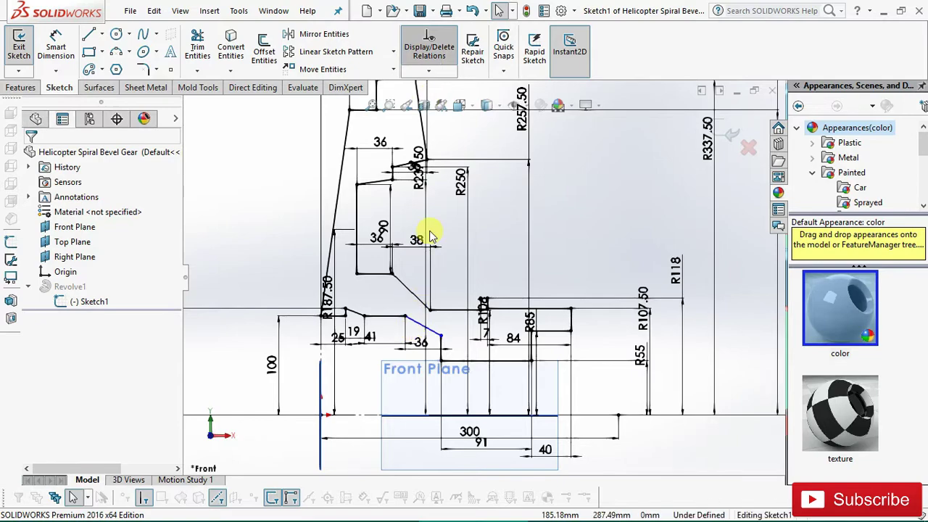
- Review the sketch relations list, then close it
{"action": "left_click", "coordinate": [126, 304]}
{"action": "scroll", "coordinate": [127, 318], "scroll_direction": "down", "scroll_amount": 2}
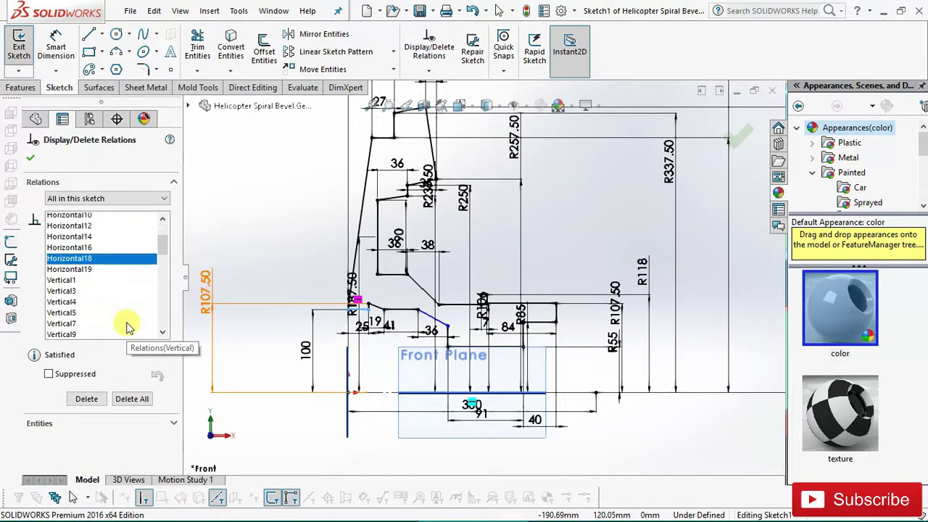
{"action": "scroll", "coordinate": [127, 319], "scroll_direction": "down", "scroll_amount": 5}
{"action": "scroll", "coordinate": [127, 319], "scroll_direction": "down", "scroll_amount": 6}
{"action": "scroll", "coordinate": [484, 319], "scroll_direction": "down", "scroll_amount": 2}
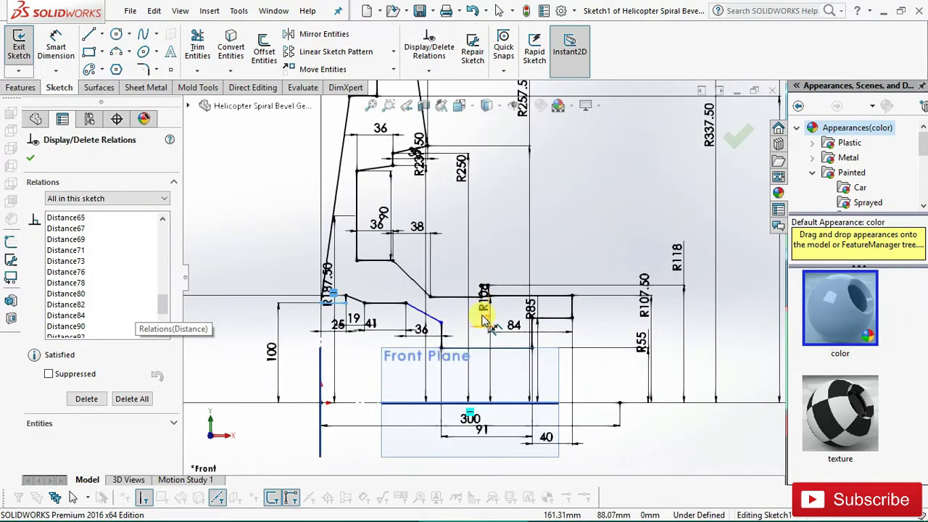
{"action": "scroll", "coordinate": [484, 319], "scroll_direction": "down", "scroll_amount": 2}
{"action": "key", "text": "Escape"}
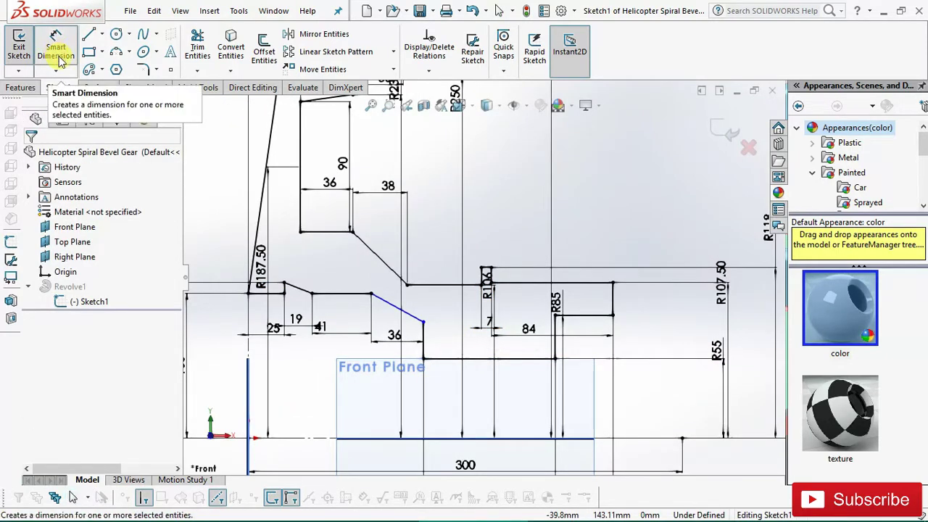
- Dimension the angled line's lower endpoint 90 mm (180/2) above the horizontal base line
{"action": "left_click", "coordinate": [62, 61]}
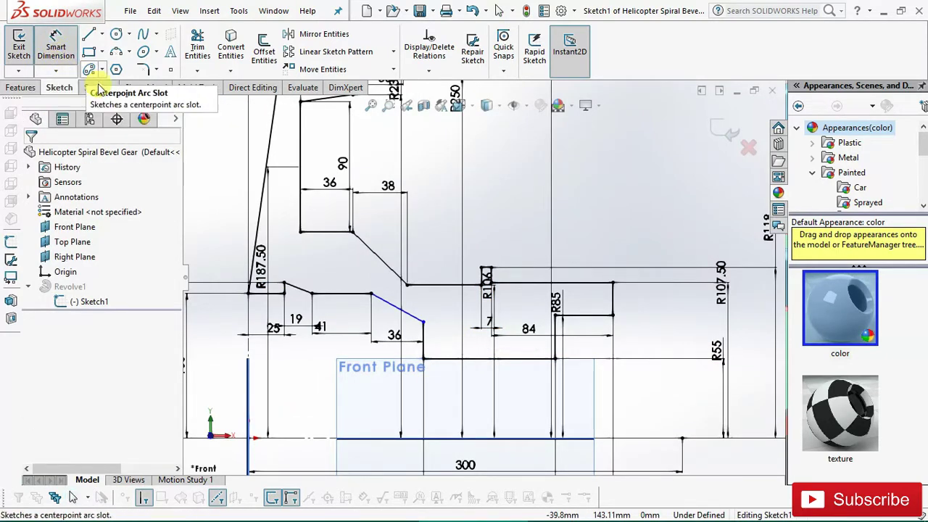
{"action": "left_click", "coordinate": [424, 323]}
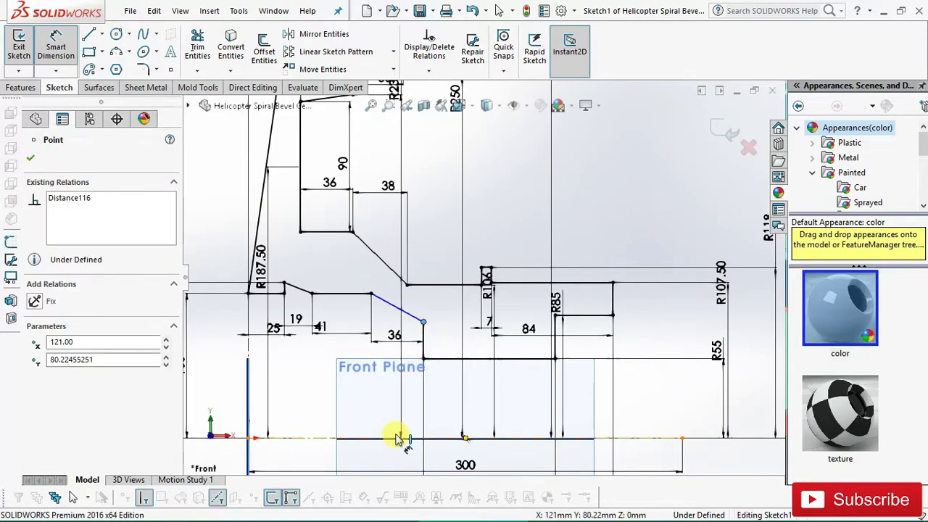
{"action": "left_click", "coordinate": [376, 395]}
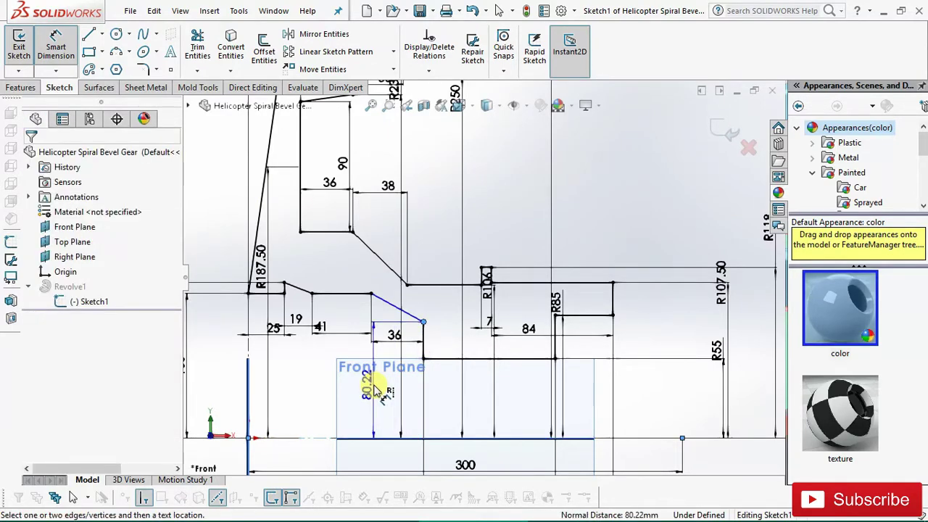
{"action": "left_click", "coordinate": [375, 389]}
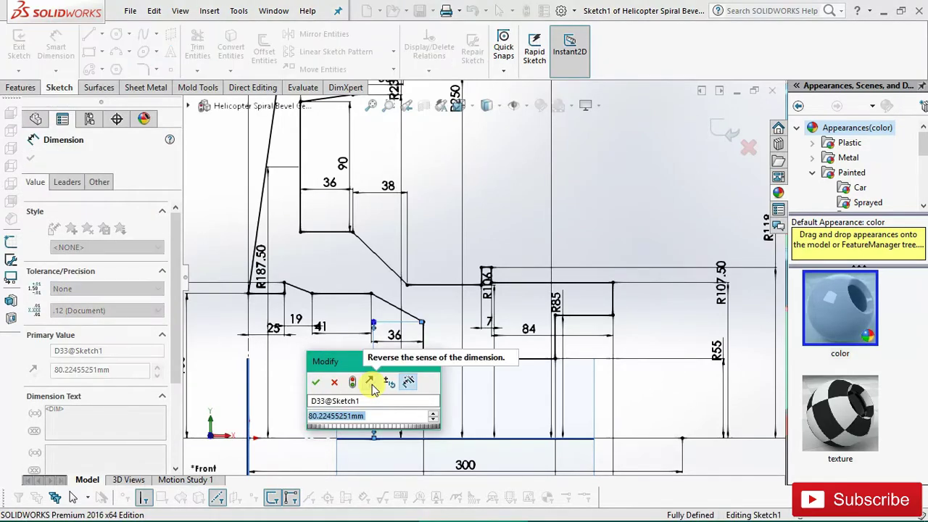
{"action": "type", "text": "180/2"}
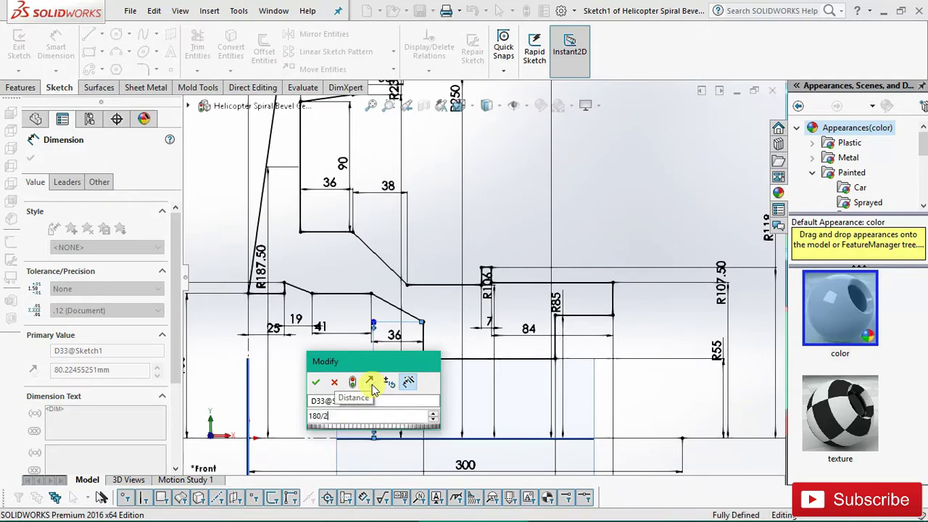
{"action": "key", "text": "Escape"}
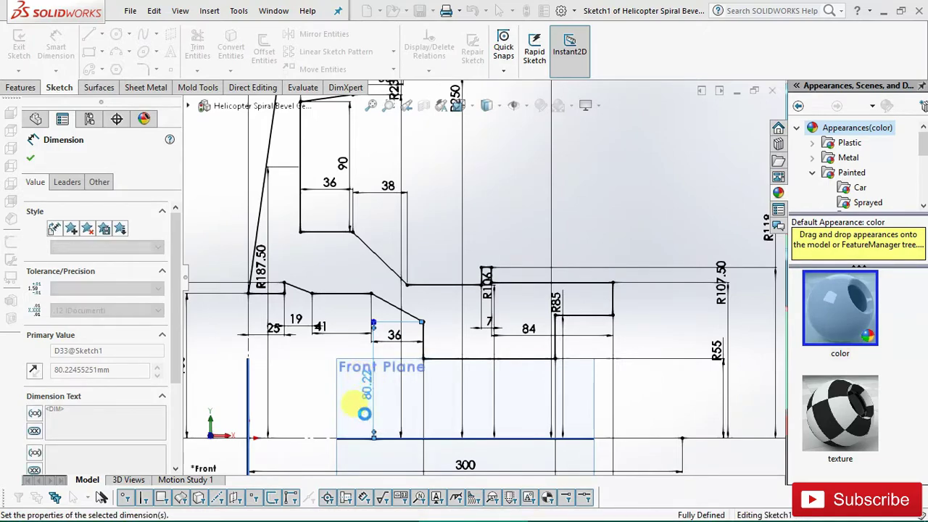
{"action": "left_click", "coordinate": [464, 351]}
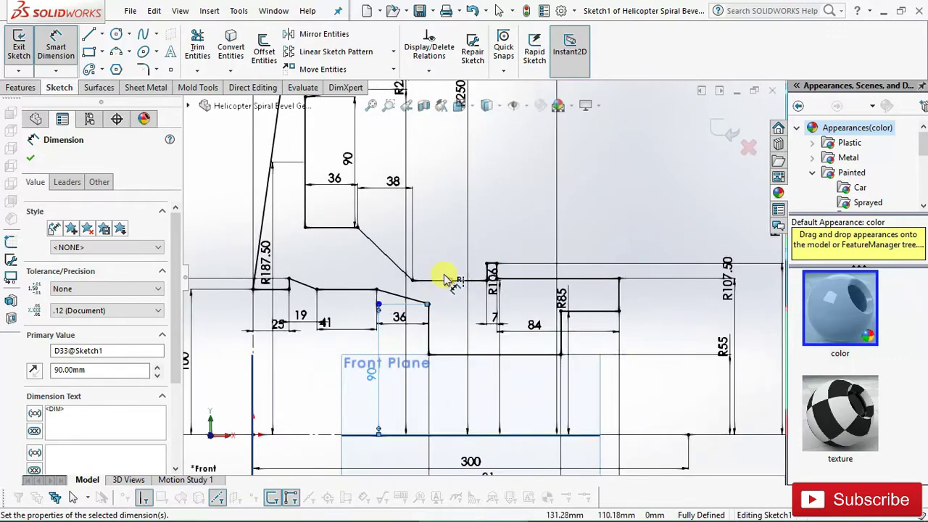
- Change the top step's 38 dimension to 40
{"action": "scroll", "coordinate": [438, 279], "scroll_direction": "down", "scroll_amount": 1}
{"action": "scroll", "coordinate": [429, 279], "scroll_direction": "down", "scroll_amount": 1}
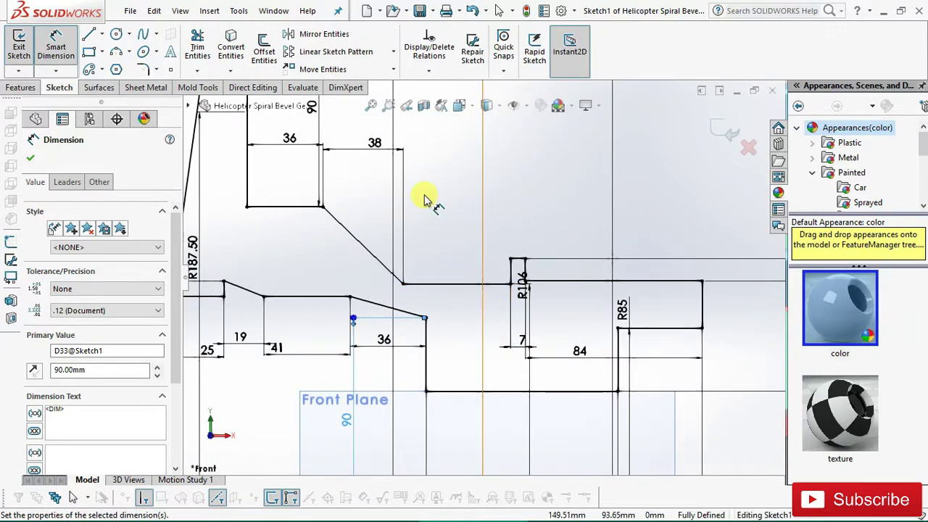
{"action": "scroll", "coordinate": [424, 199], "scroll_direction": "up", "scroll_amount": 1}
{"action": "scroll", "coordinate": [410, 176], "scroll_direction": "up", "scroll_amount": 1}
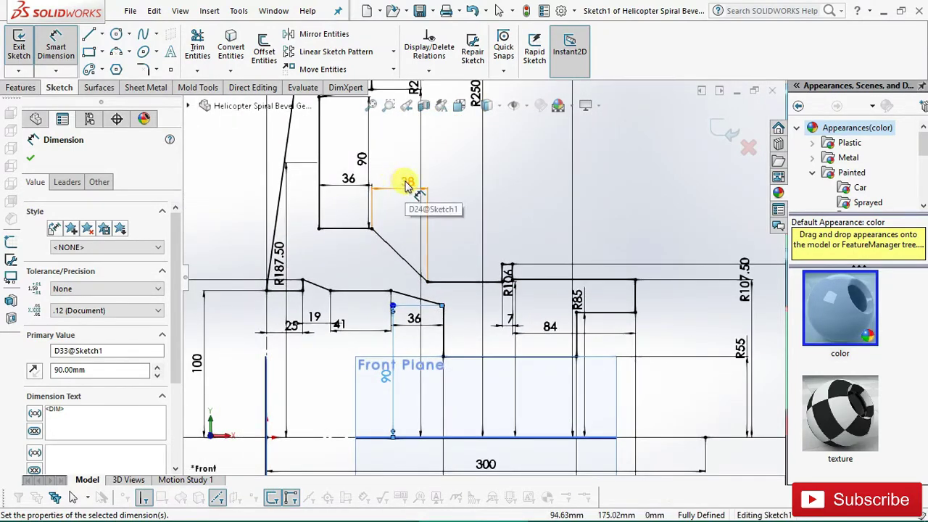
{"action": "scroll", "coordinate": [493, 243], "scroll_direction": "down", "scroll_amount": 1}
{"action": "scroll", "coordinate": [484, 240], "scroll_direction": "down", "scroll_amount": 1}
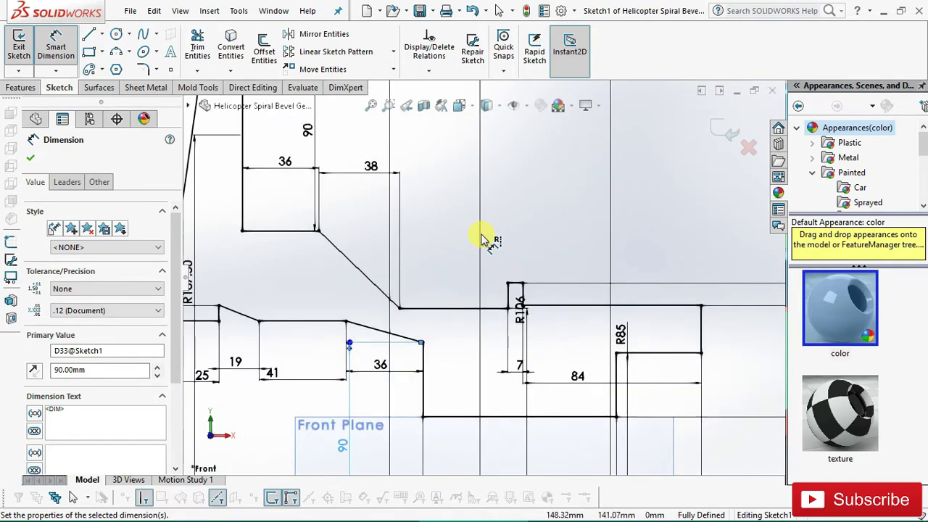
{"action": "scroll", "coordinate": [482, 241], "scroll_direction": "up", "scroll_amount": 1}
{"action": "scroll", "coordinate": [454, 251], "scroll_direction": "up", "scroll_amount": 1}
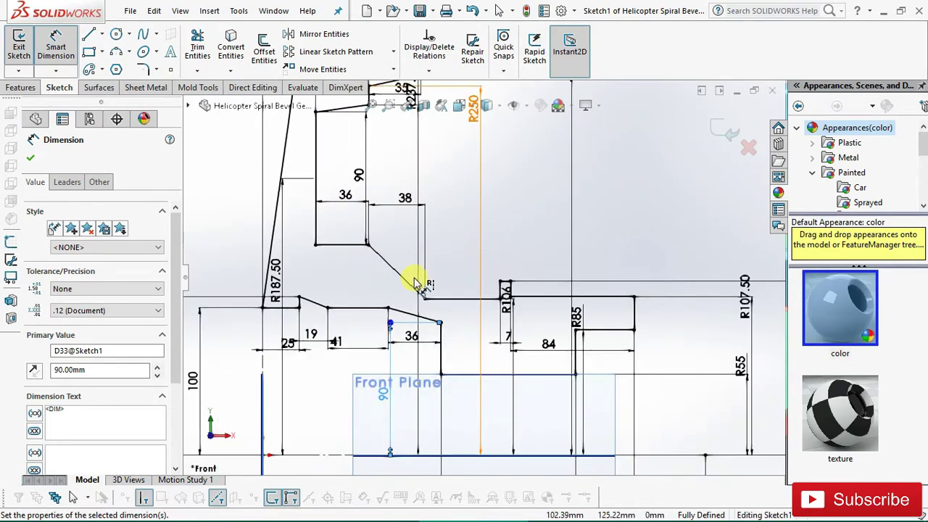
{"action": "key", "text": "Escape"}
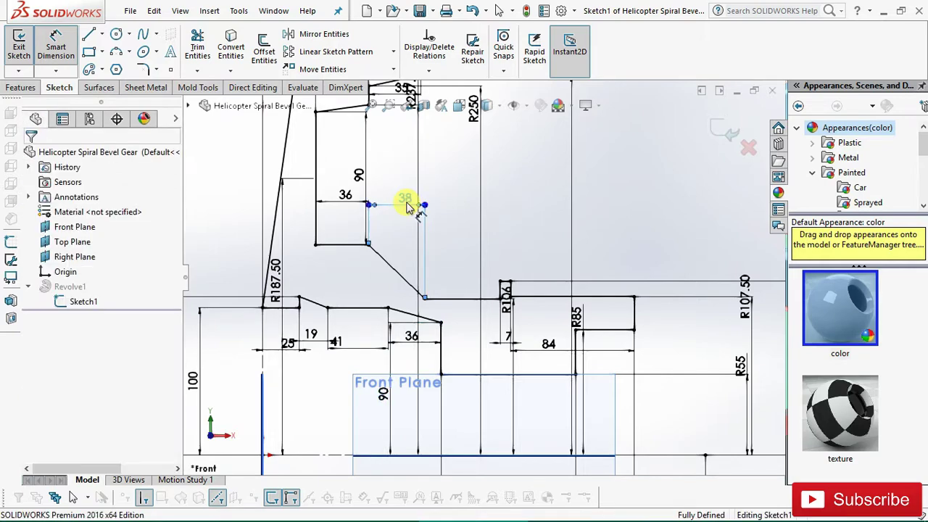
{"action": "double_click", "coordinate": [406, 200]}
{"action": "type", "text": "40"}
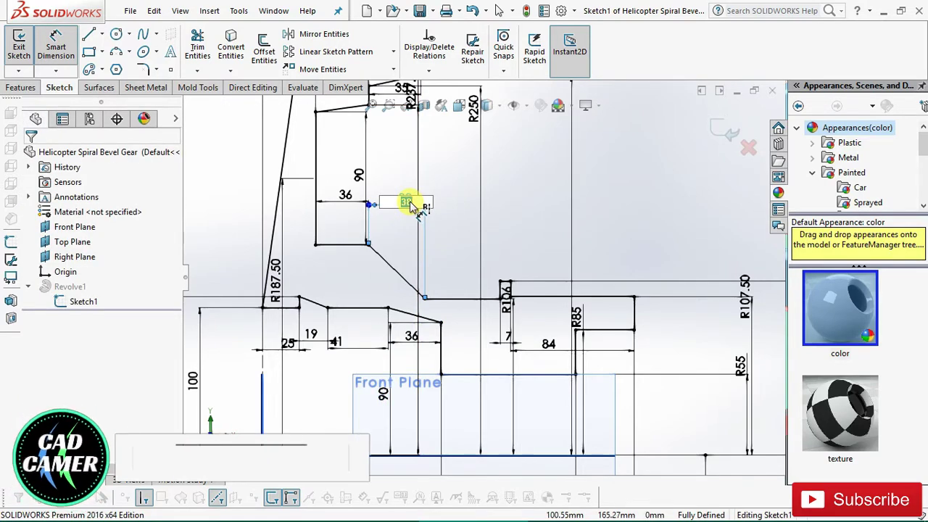
{"action": "key", "text": "Return"}
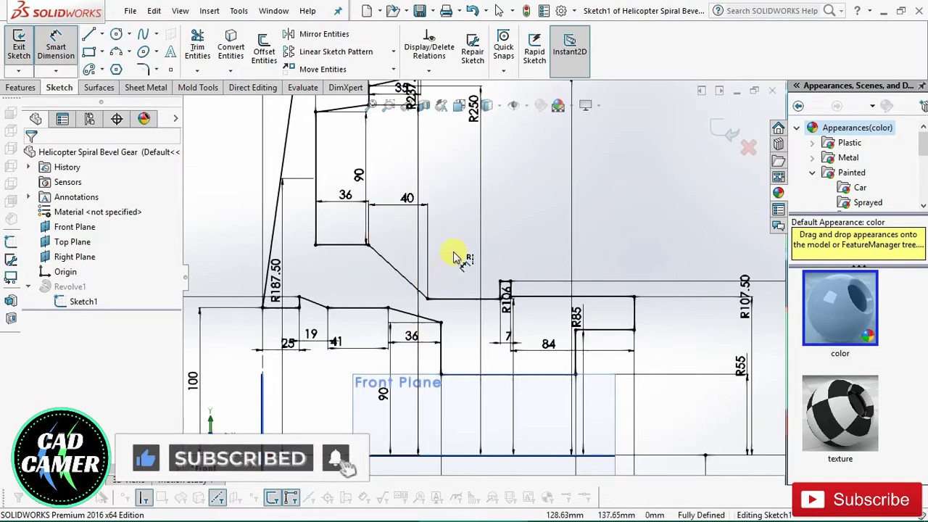
- Increase the top step width through 45, 50 and 55 to 60, then select the 36 sloped-step dimension
{"action": "left_click", "coordinate": [410, 203]}
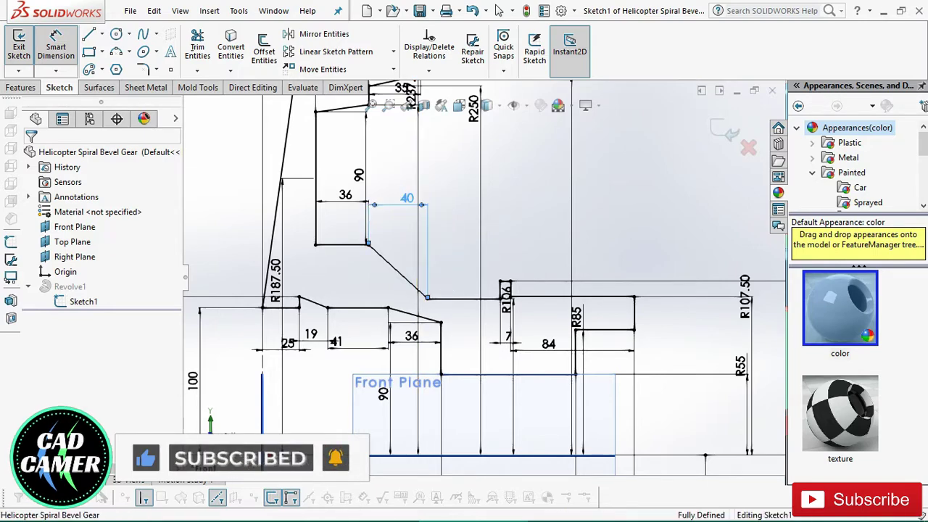
{"action": "left_click", "coordinate": [410, 201]}
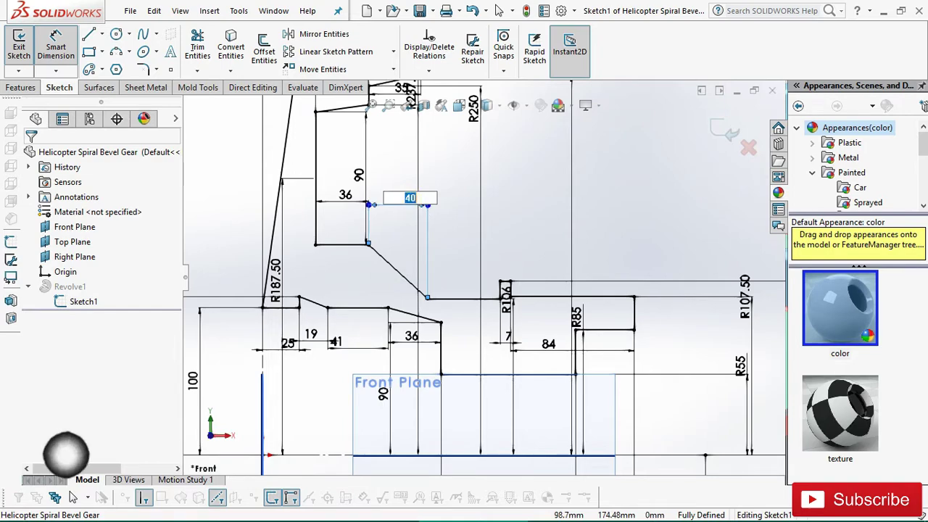
{"action": "key", "text": "Return"}
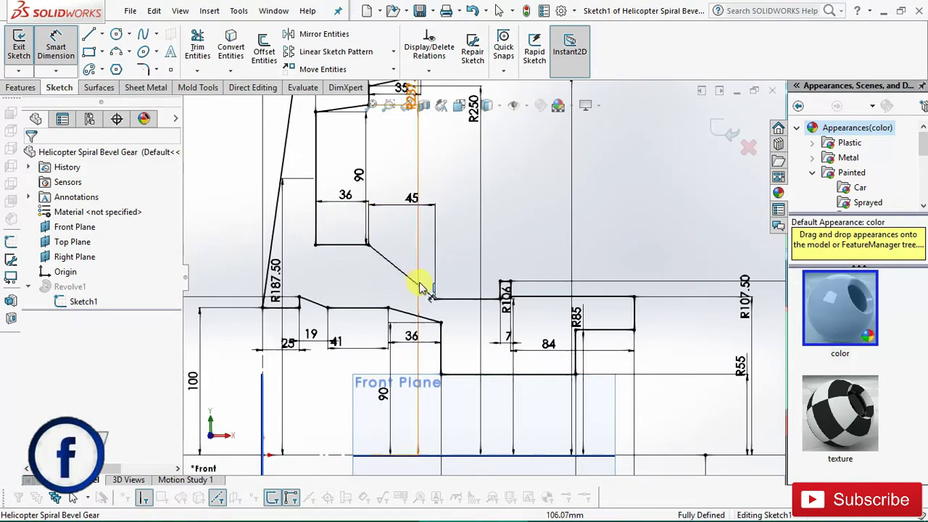
{"action": "left_click", "coordinate": [411, 200]}
{"action": "type", "text": "50"}
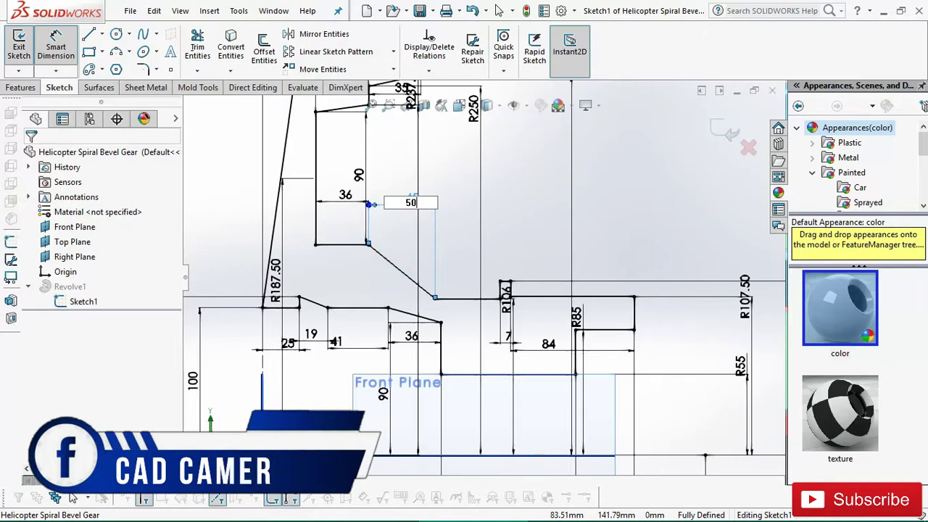
{"action": "key", "text": "Return"}
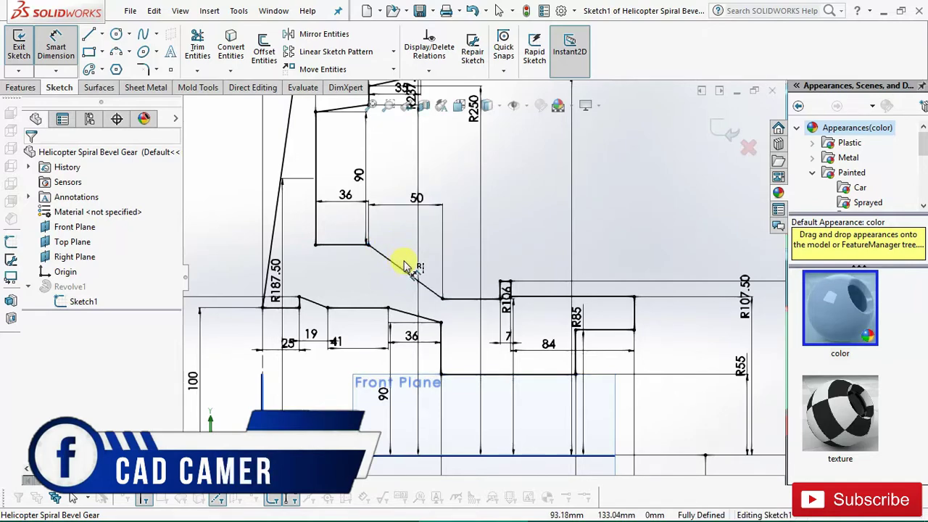
{"action": "left_click", "coordinate": [416, 200]}
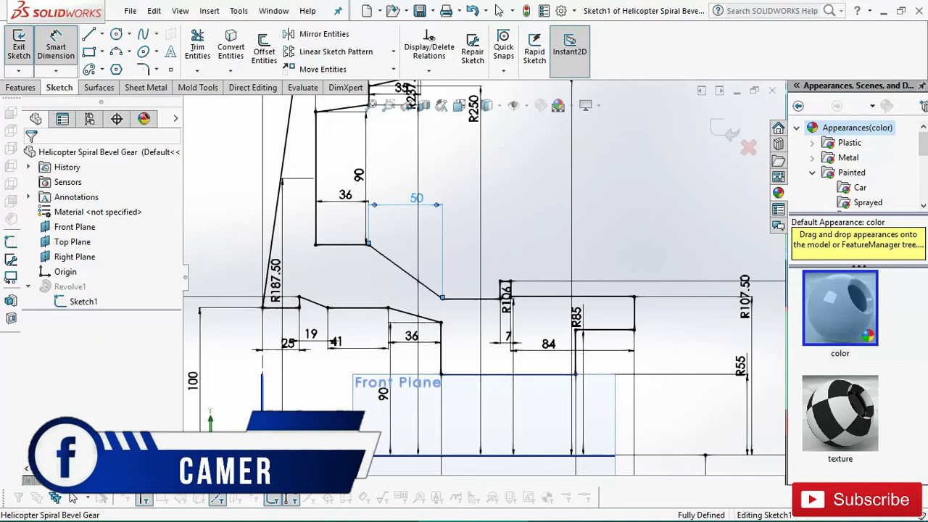
{"action": "left_click", "coordinate": [416, 199]}
{"action": "type", "text": "5"}
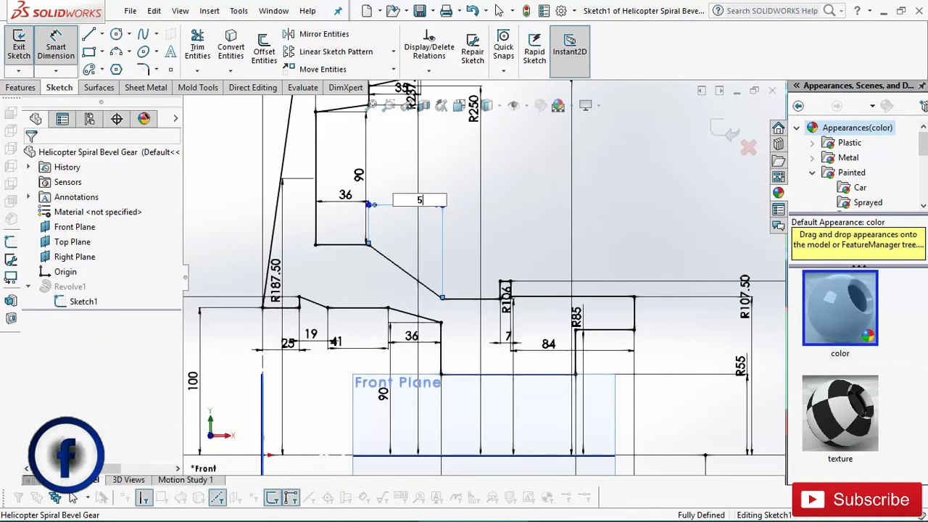
{"action": "type", "text": "5"}
{"action": "key", "text": "Return"}
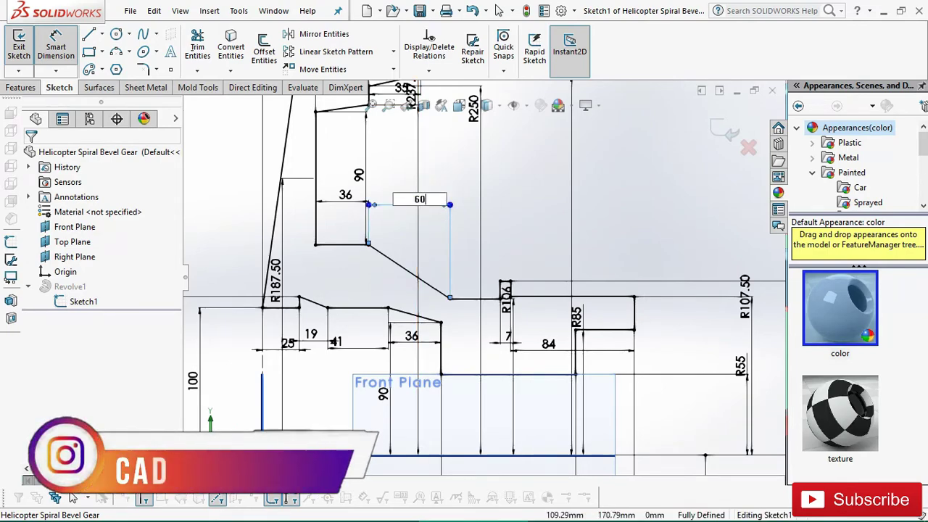
{"action": "double_click", "coordinate": [427, 209]}
{"action": "type", "text": "60"}
{"action": "key", "text": "Return"}
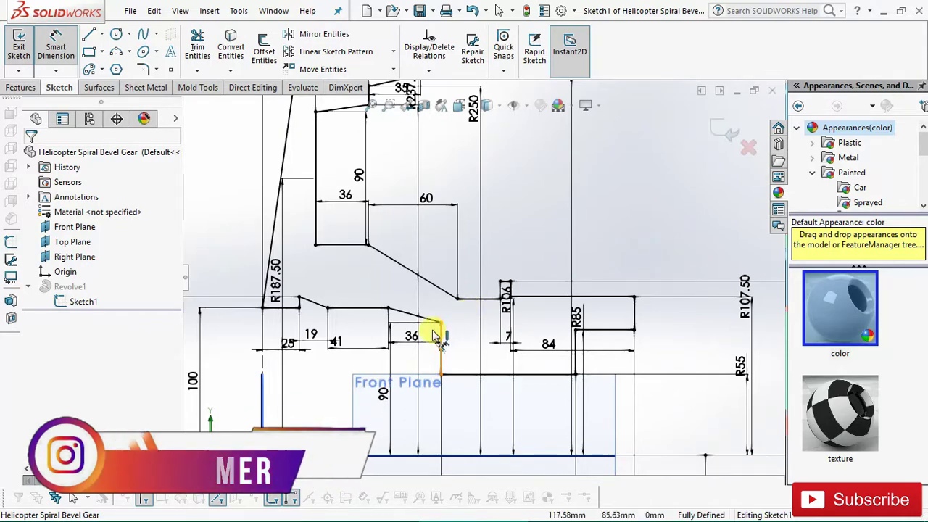
{"action": "left_click", "coordinate": [413, 335]}
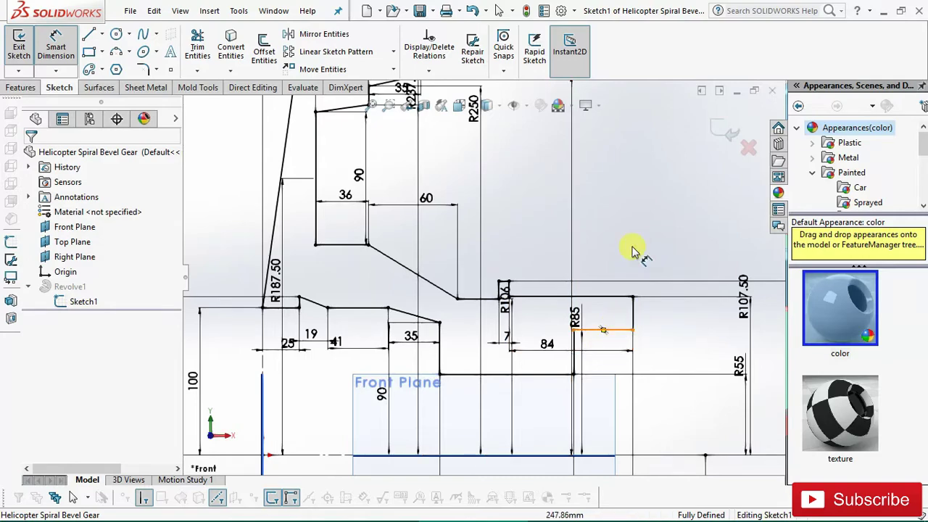
- Change the 91 bore dimension to 90
{"action": "scroll", "coordinate": [635, 249], "scroll_direction": "up", "scroll_amount": 1}
{"action": "scroll", "coordinate": [554, 384], "scroll_direction": "up", "scroll_amount": 1}
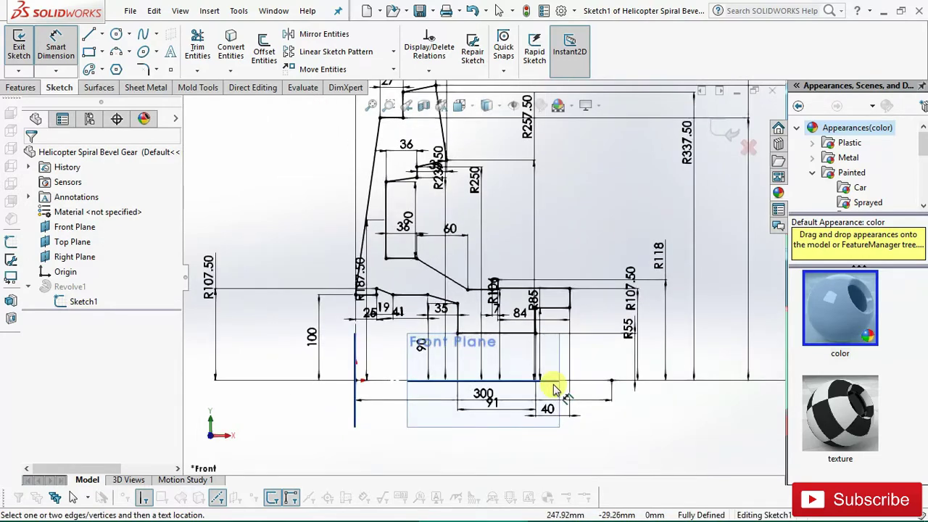
{"action": "scroll", "coordinate": [536, 342], "scroll_direction": "up", "scroll_amount": 1}
{"action": "scroll", "coordinate": [515, 310], "scroll_direction": "up", "scroll_amount": 1}
{"action": "scroll", "coordinate": [514, 311], "scroll_direction": "down", "scroll_amount": 1}
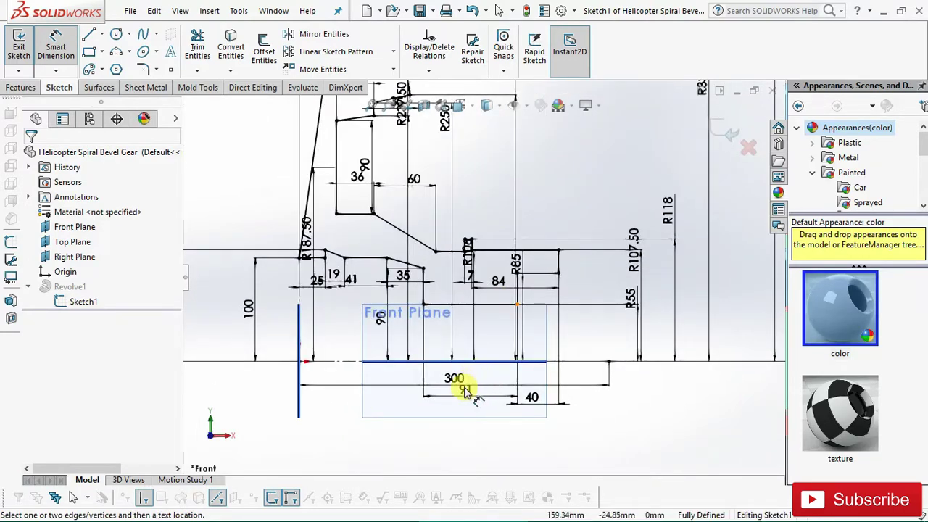
{"action": "left_click", "coordinate": [463, 389]}
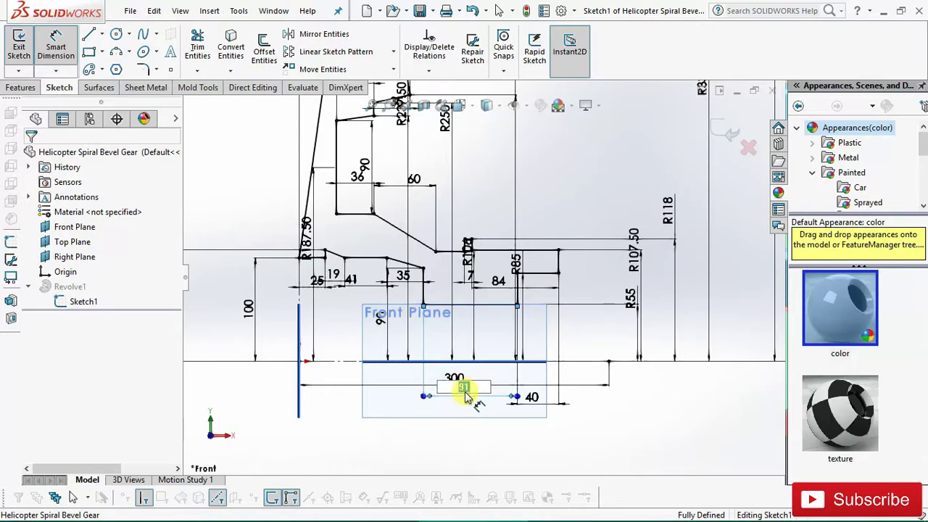
{"action": "left_click", "coordinate": [464, 396]}
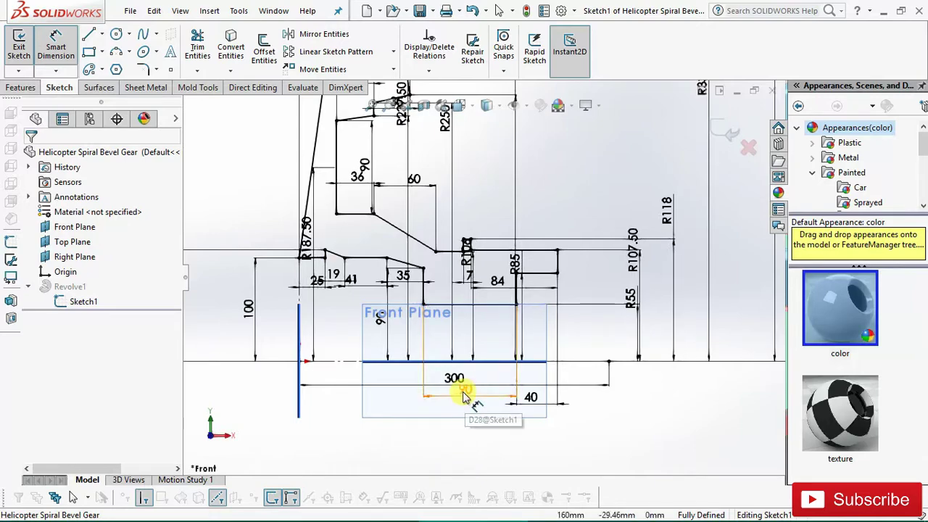
{"action": "type", "text": "90"}
{"action": "key", "text": "Return"}
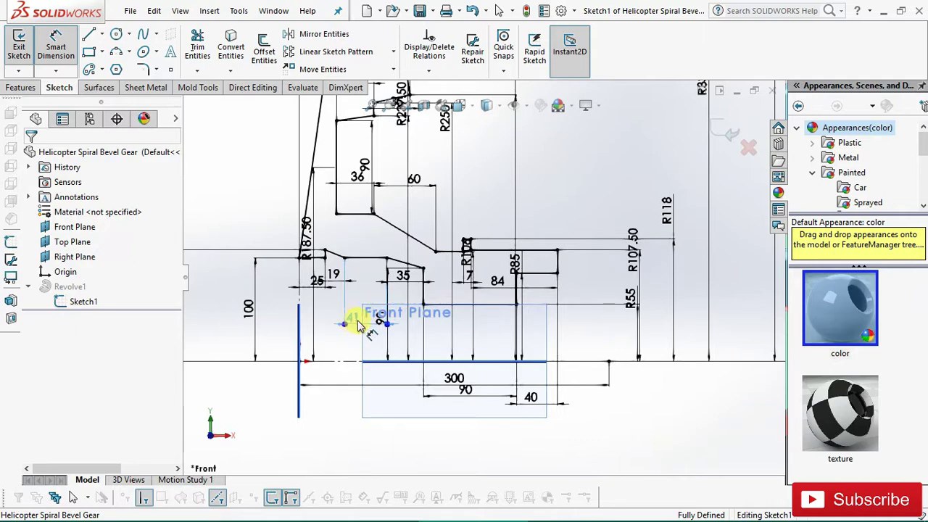
- Change the 41 step dimension to 40
{"action": "left_click", "coordinate": [357, 319]}
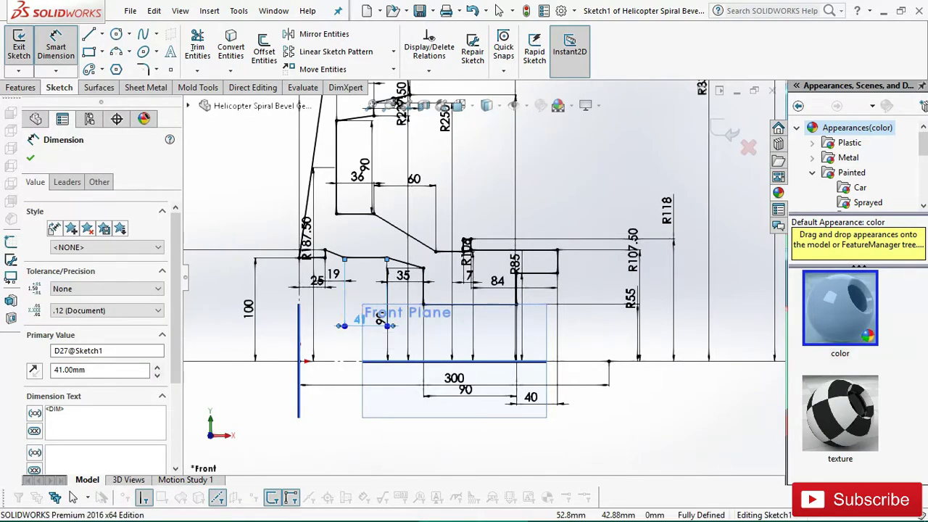
{"action": "key", "text": "Escape"}
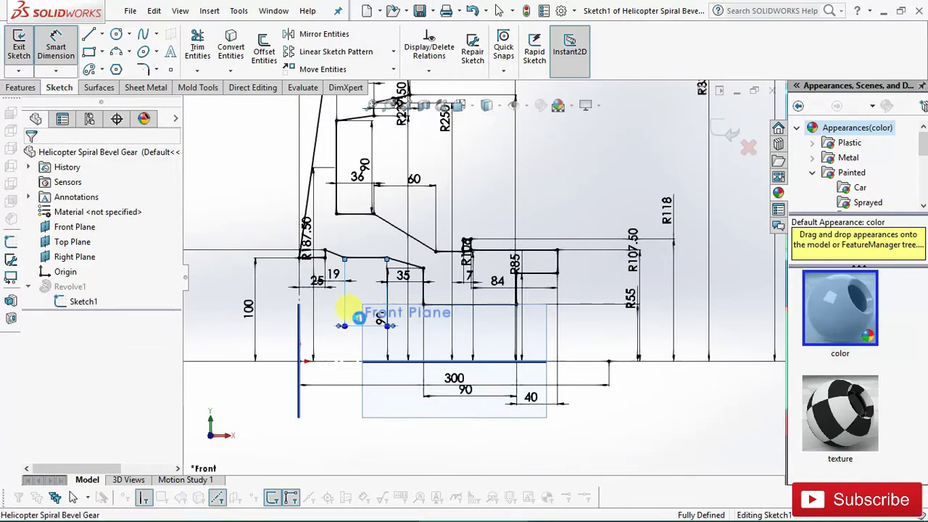
{"action": "double_click", "coordinate": [359, 318]}
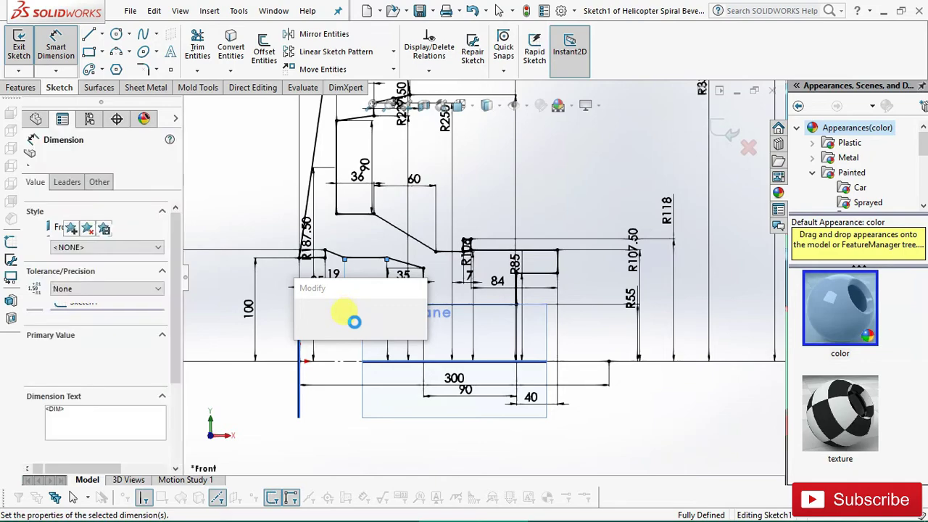
{"action": "type", "text": "40"}
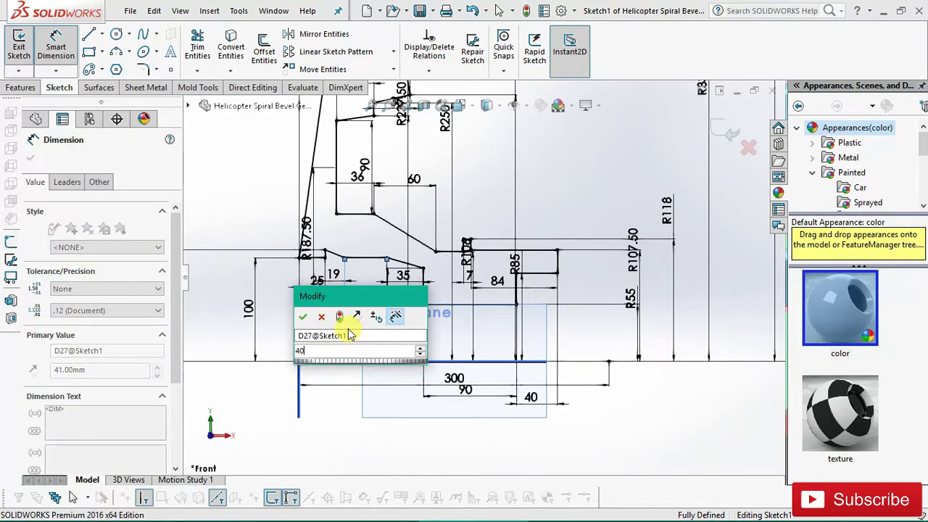
{"action": "key", "text": "Escape"}
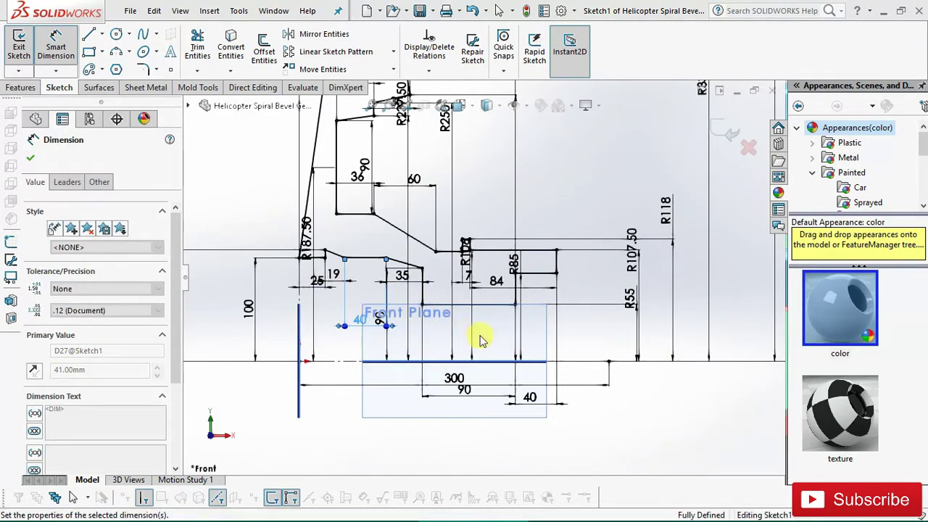
- Confirm 45 for the lower-step dimension beneath the 300 span
{"action": "scroll", "coordinate": [514, 334], "scroll_direction": "up", "scroll_amount": 1}
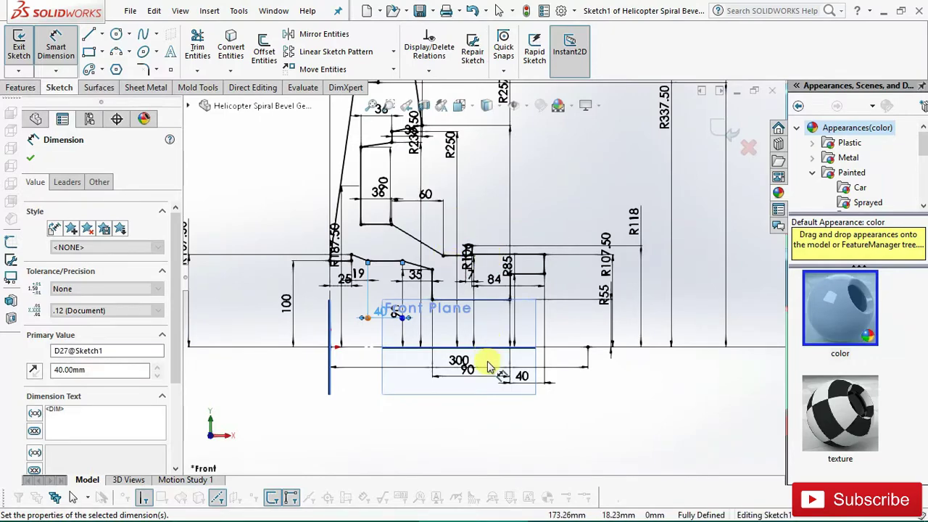
{"action": "scroll", "coordinate": [438, 221], "scroll_direction": "down", "scroll_amount": 1}
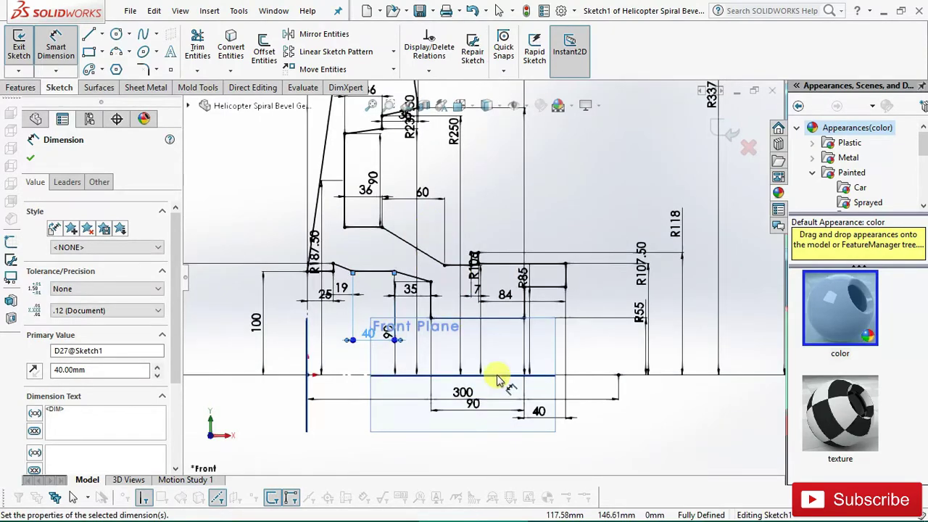
{"action": "scroll", "coordinate": [484, 424], "scroll_direction": "down", "scroll_amount": 1}
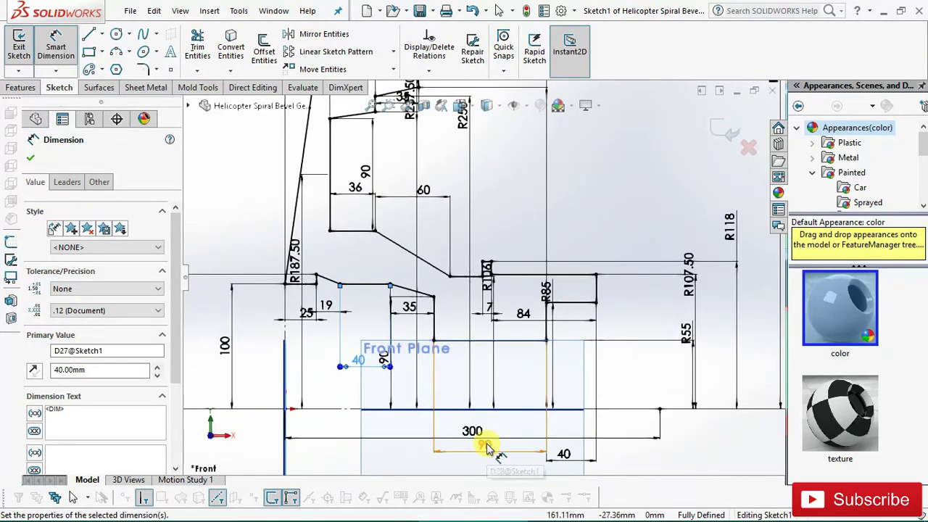
{"action": "left_click", "coordinate": [485, 446]}
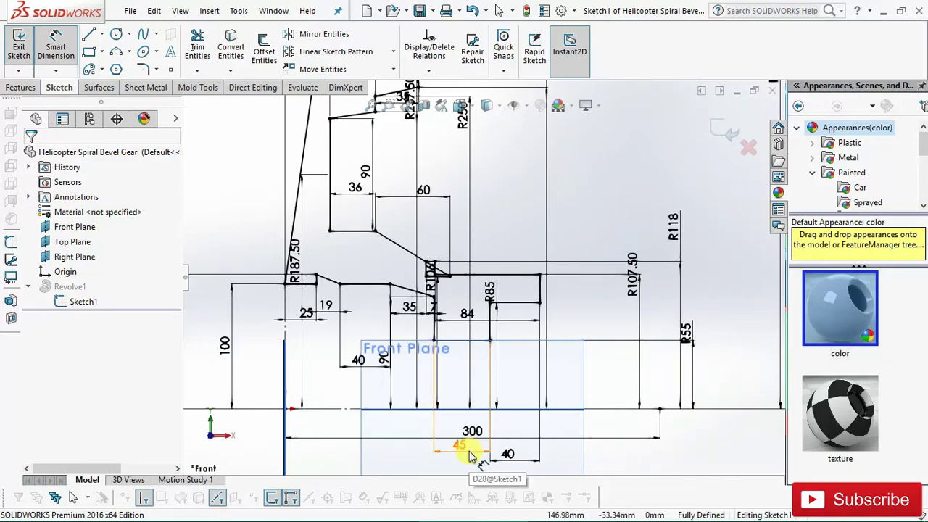
{"action": "type", "text": "90"}
{"action": "key", "text": "Return"}
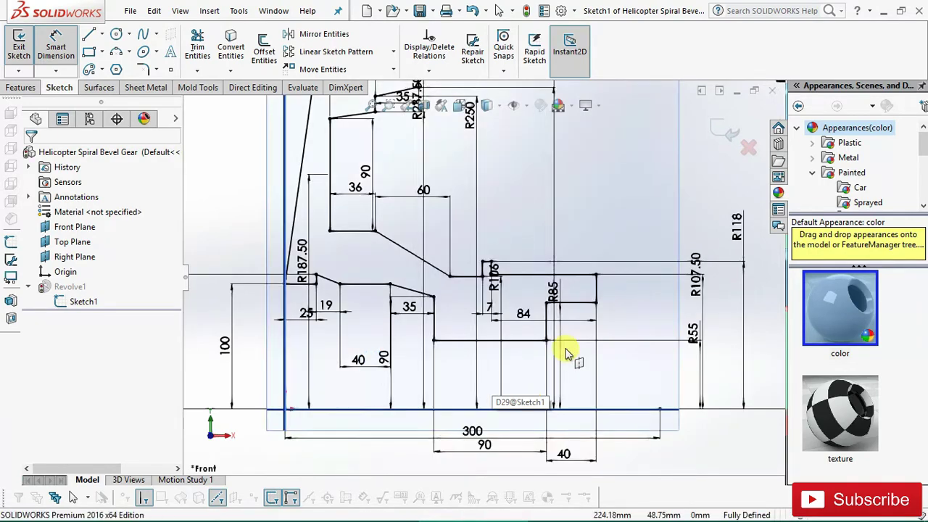
{"action": "key", "text": "Escape"}
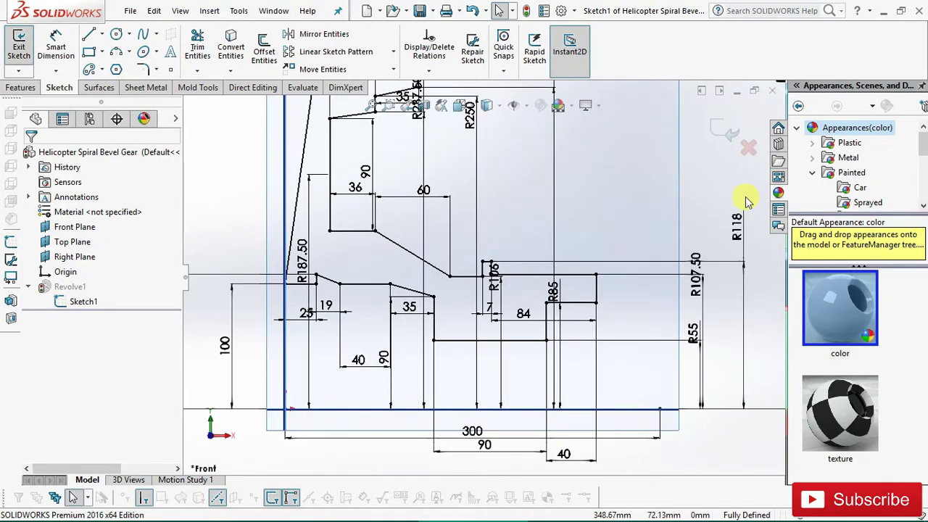
{"action": "left_click", "coordinate": [598, 286]}
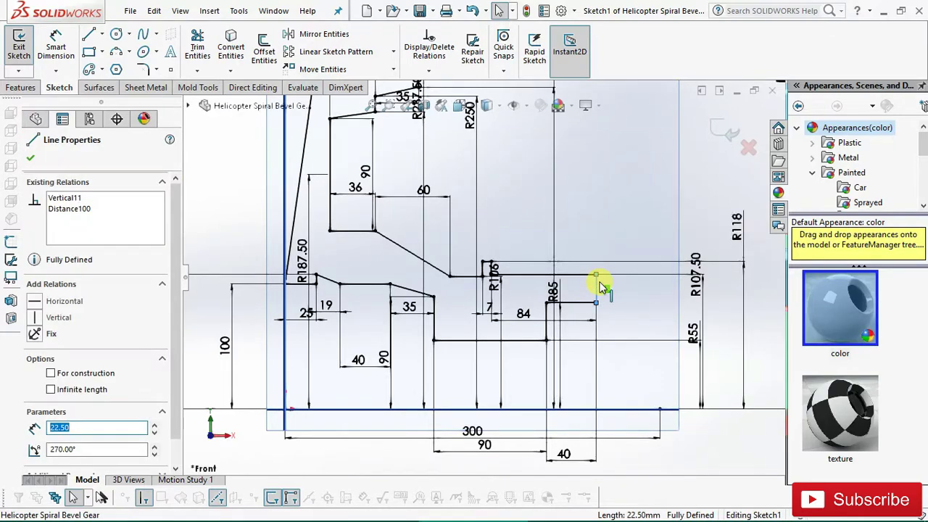
{"action": "right_click", "coordinate": [598, 286]}
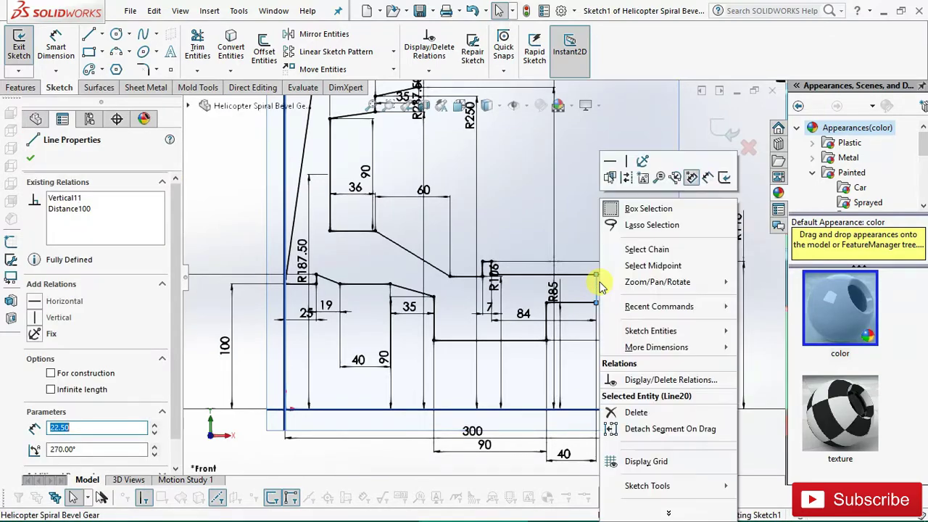
{"action": "left_click", "coordinate": [642, 162]}
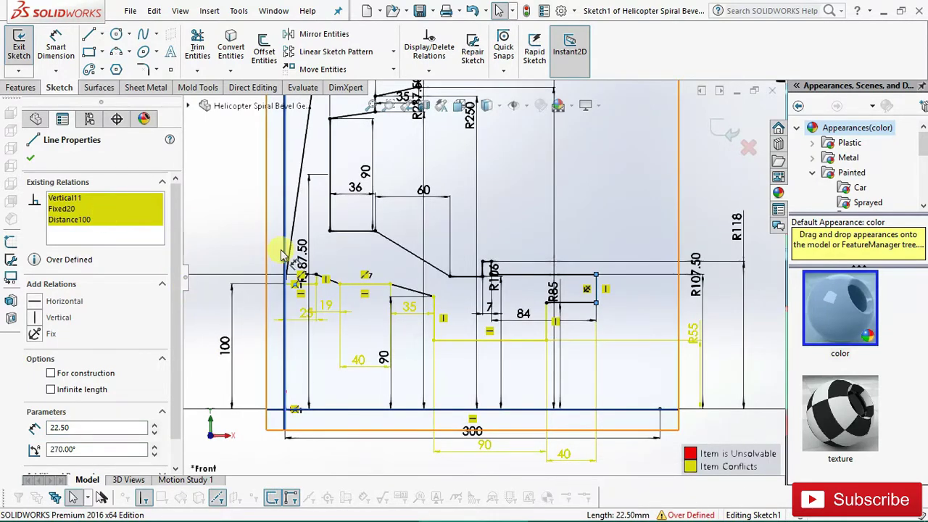
{"action": "left_click", "coordinate": [62, 208]}
{"action": "key", "text": "Escape"}
{"action": "key", "text": "ctrl+z"}
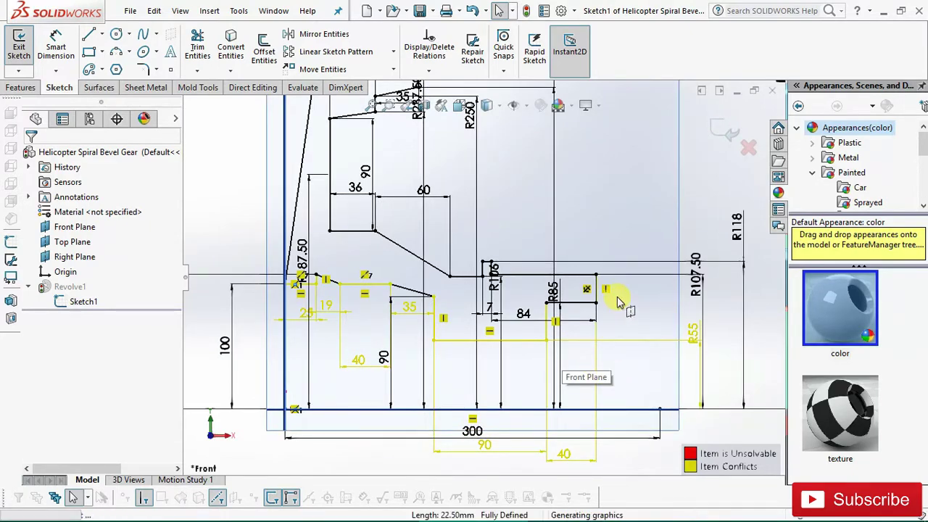
{"action": "left_click", "coordinate": [595, 290]}
{"action": "scroll", "coordinate": [498, 249], "scroll_direction": "down", "scroll_amount": 2}
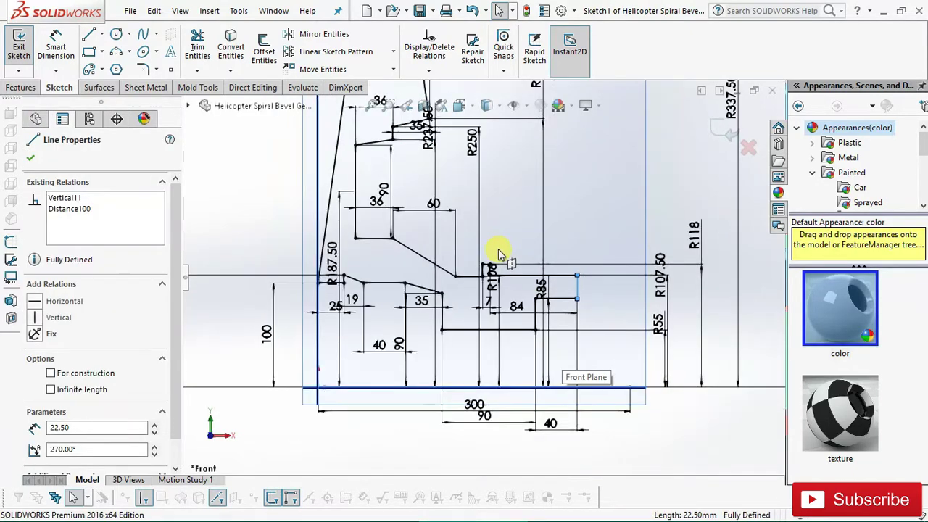
{"action": "scroll", "coordinate": [497, 250], "scroll_direction": "down", "scroll_amount": 1}
{"action": "left_click", "coordinate": [62, 57]}
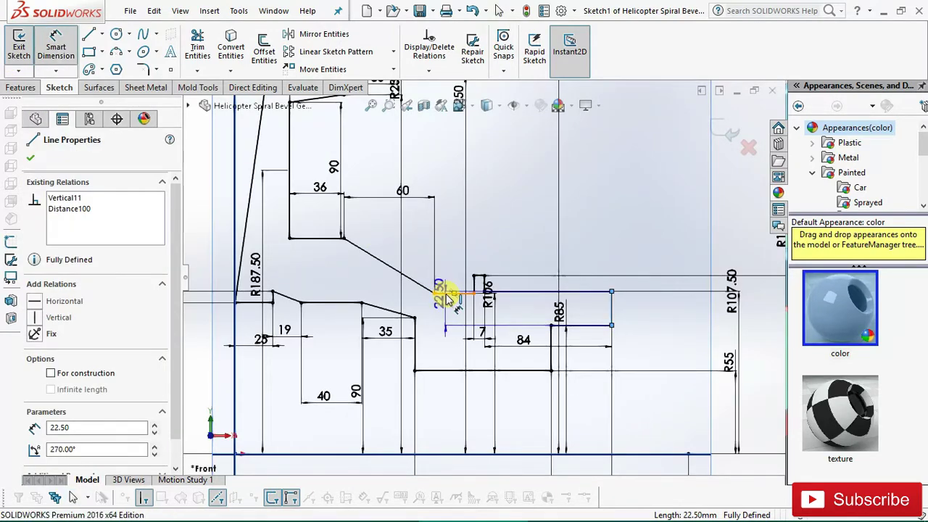
{"action": "key", "text": "Escape"}
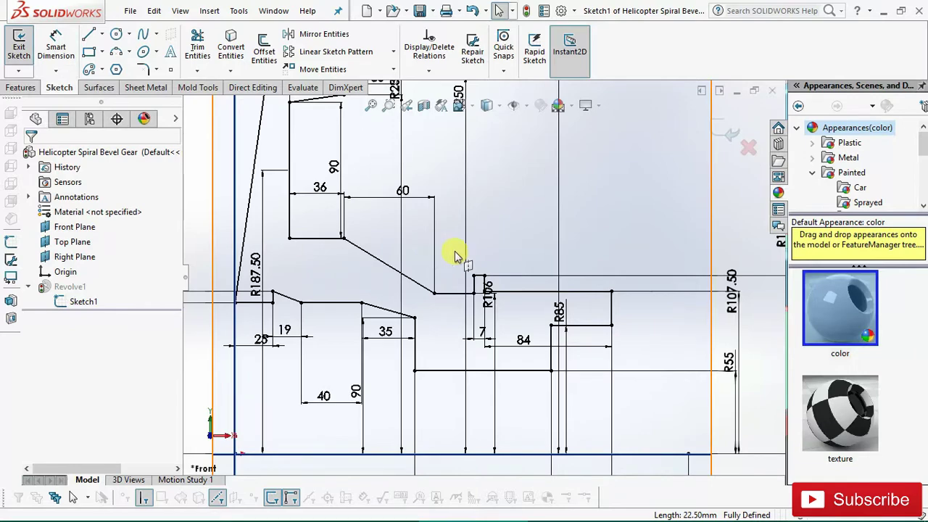
{"action": "left_click", "coordinate": [71, 56]}
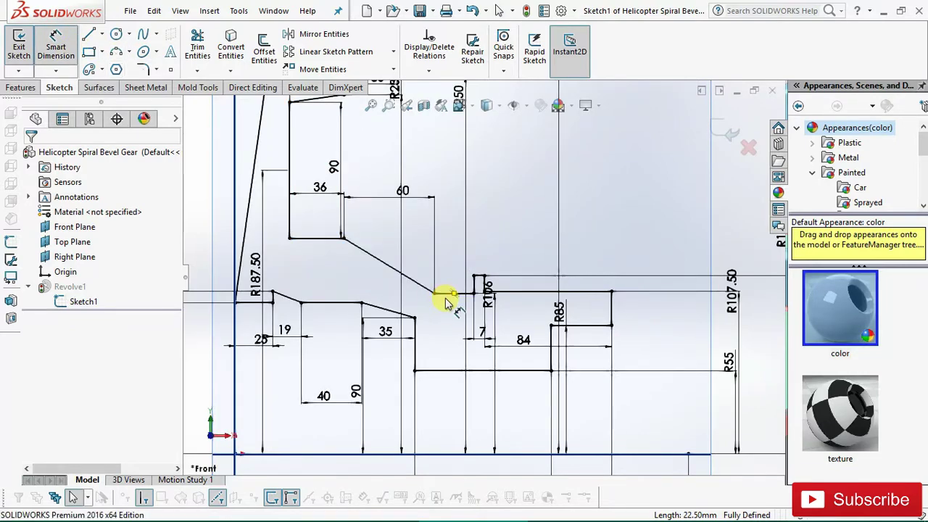
{"action": "left_click", "coordinate": [450, 295]}
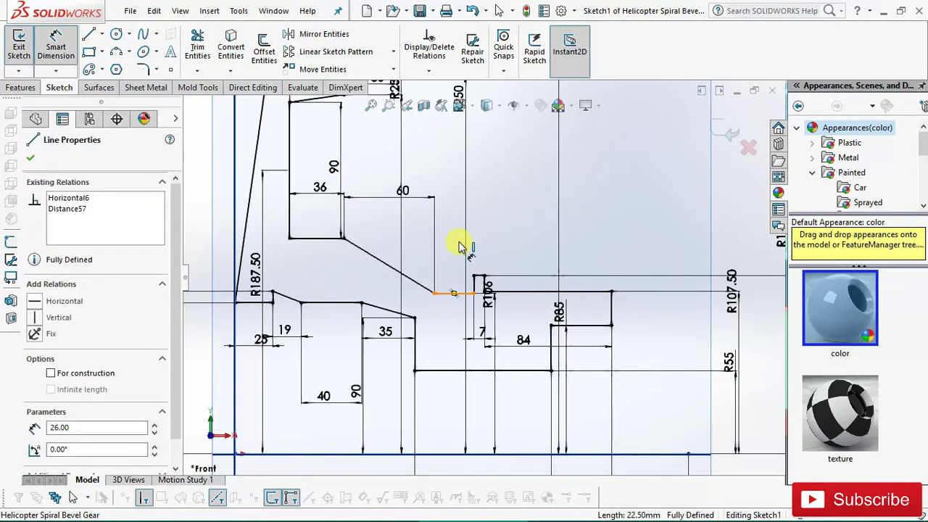
{"action": "left_click", "coordinate": [459, 243]}
{"action": "left_click", "coordinate": [459, 243]}
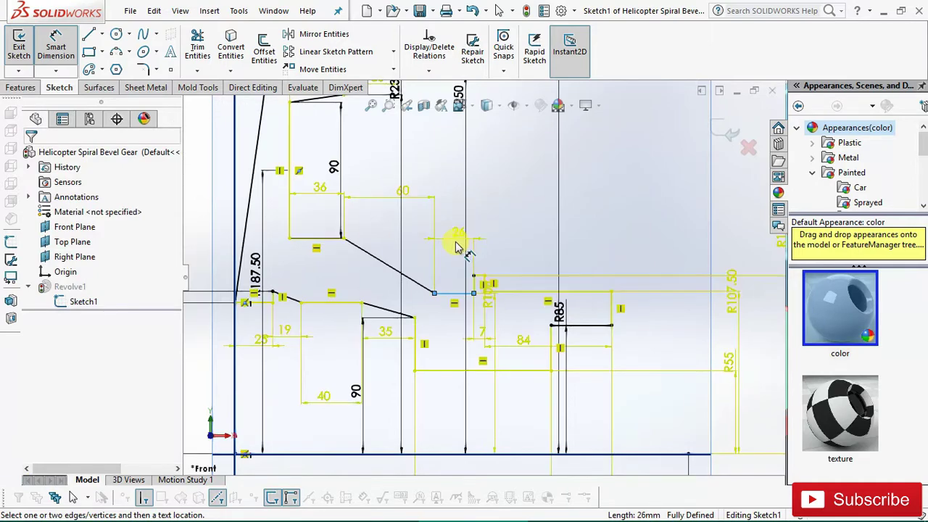
{"action": "left_click", "coordinate": [555, 270]}
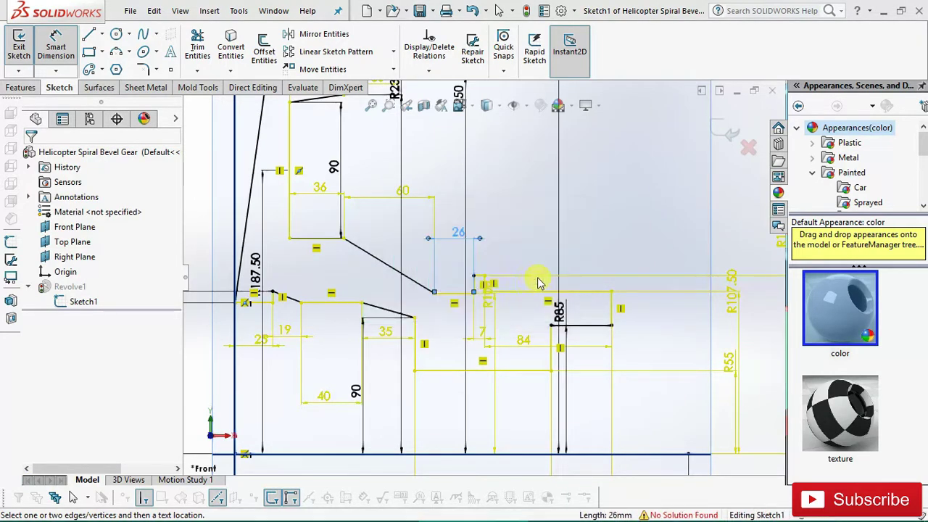
{"action": "scroll", "coordinate": [502, 333], "scroll_direction": "up", "scroll_amount": 2}
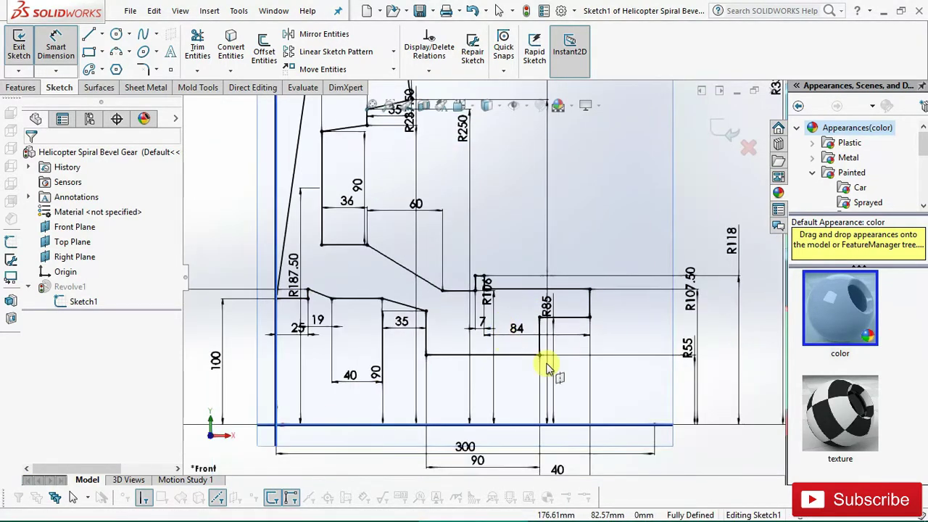
{"action": "scroll", "coordinate": [549, 369], "scroll_direction": "up", "scroll_amount": 1}
{"action": "scroll", "coordinate": [648, 386], "scroll_direction": "down", "scroll_amount": 1}
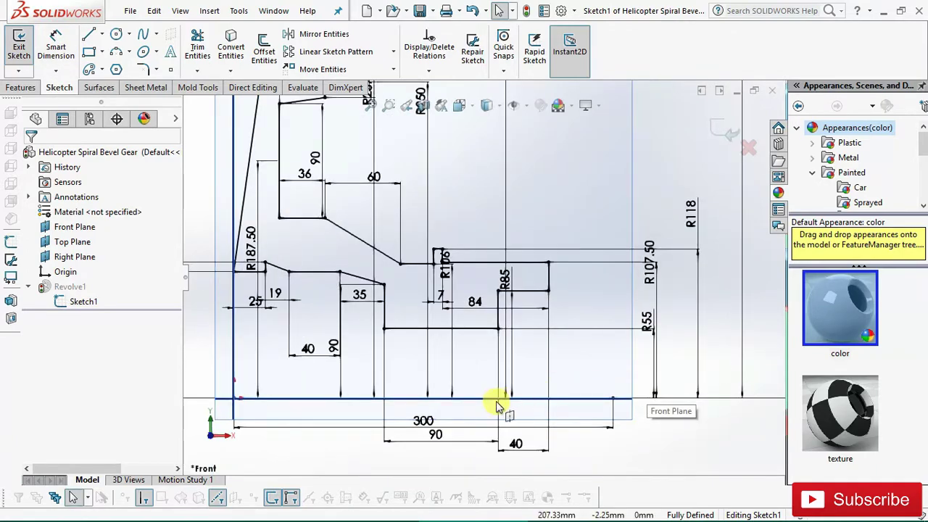
{"action": "scroll", "coordinate": [465, 324], "scroll_direction": "down", "scroll_amount": 1}
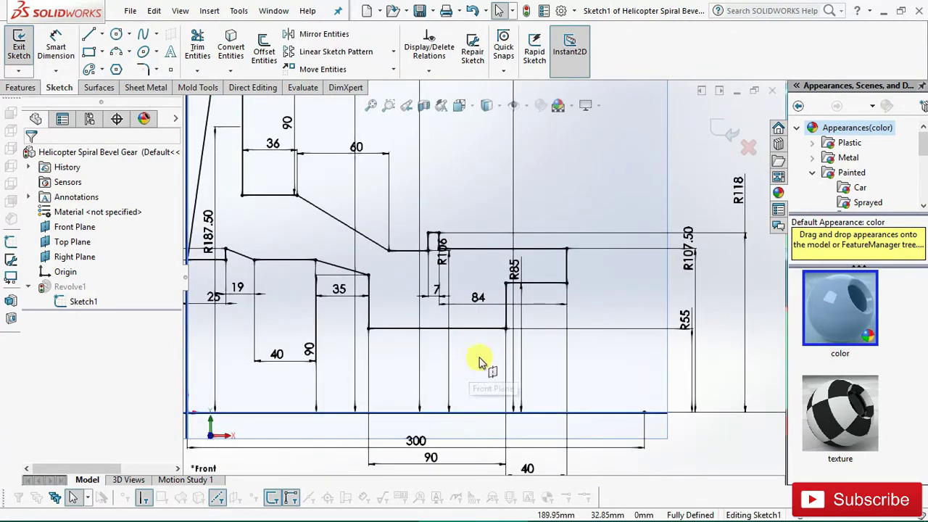
- Draw a horizontal then a vertical line from the step's corner down to the lower edge
{"action": "left_click", "coordinate": [93, 37]}
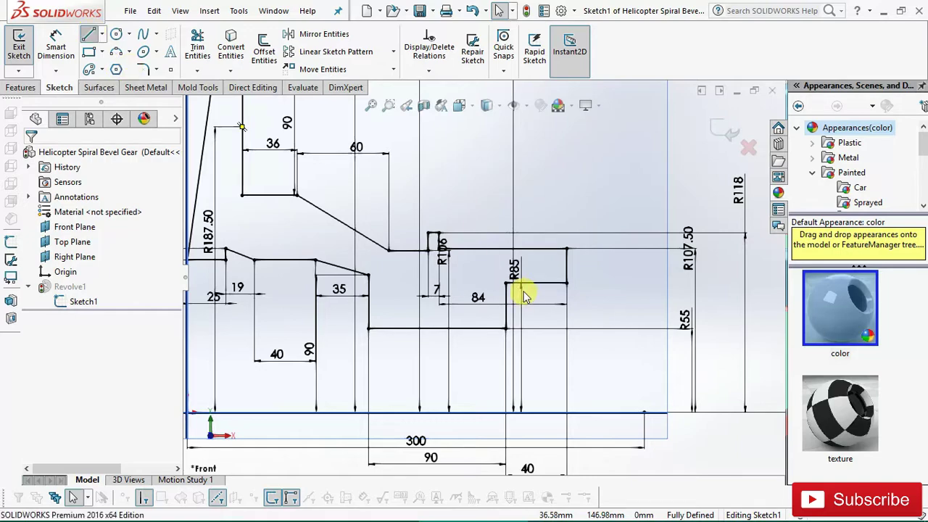
{"action": "left_click_drag", "start_coordinate": [505, 282], "coordinate": [442, 280]}
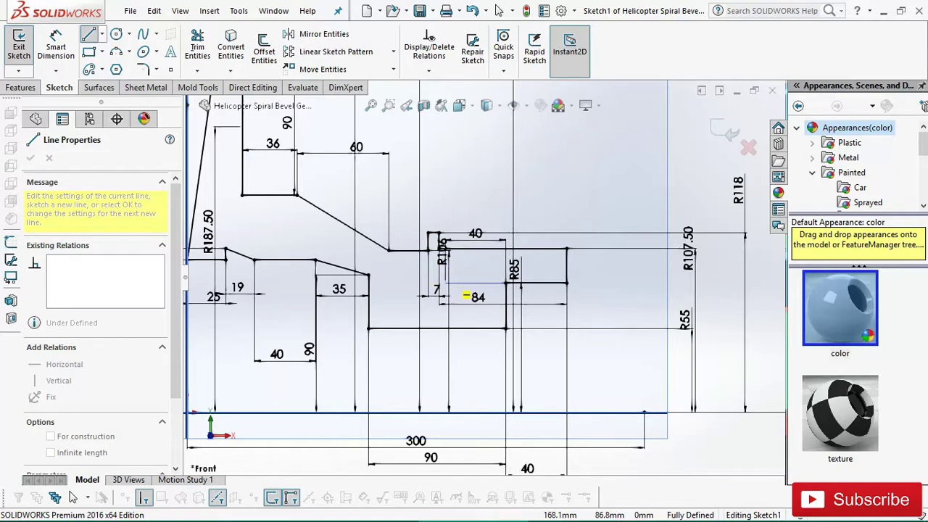
{"action": "left_click", "coordinate": [444, 283]}
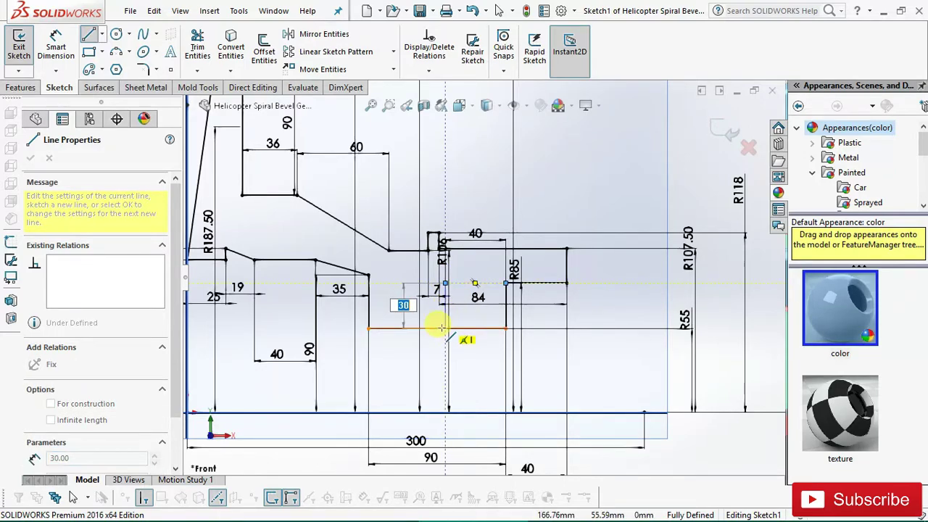
{"action": "left_click", "coordinate": [440, 328]}
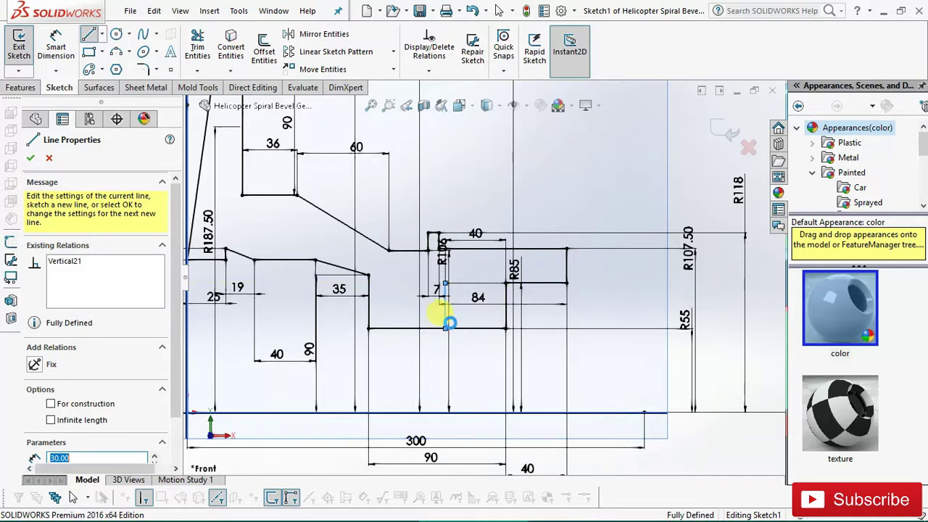
{"action": "key", "text": "Escape"}
- Power-trim away the leftover line segments
{"action": "scroll", "coordinate": [511, 353], "scroll_direction": "down", "scroll_amount": 1}
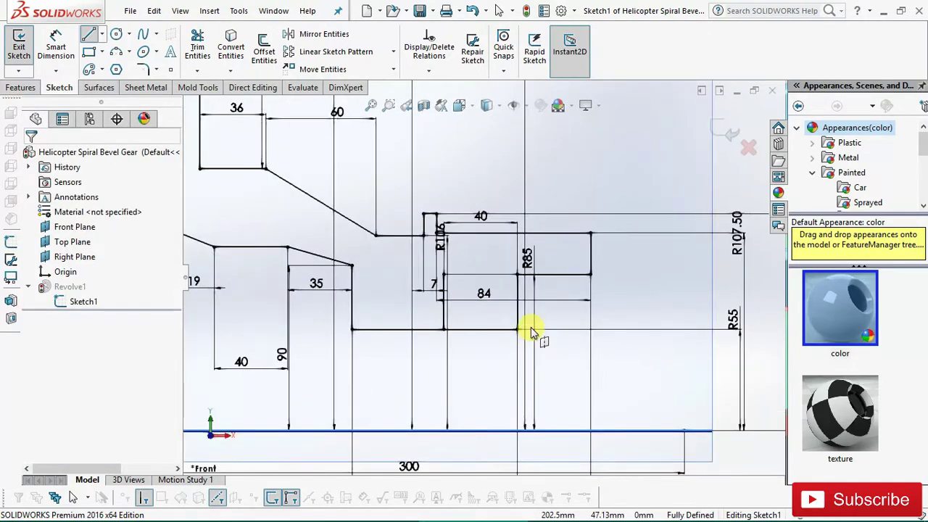
{"action": "key", "text": "t"}
{"action": "left_click_drag", "start_coordinate": [529, 321], "coordinate": [505, 348]}
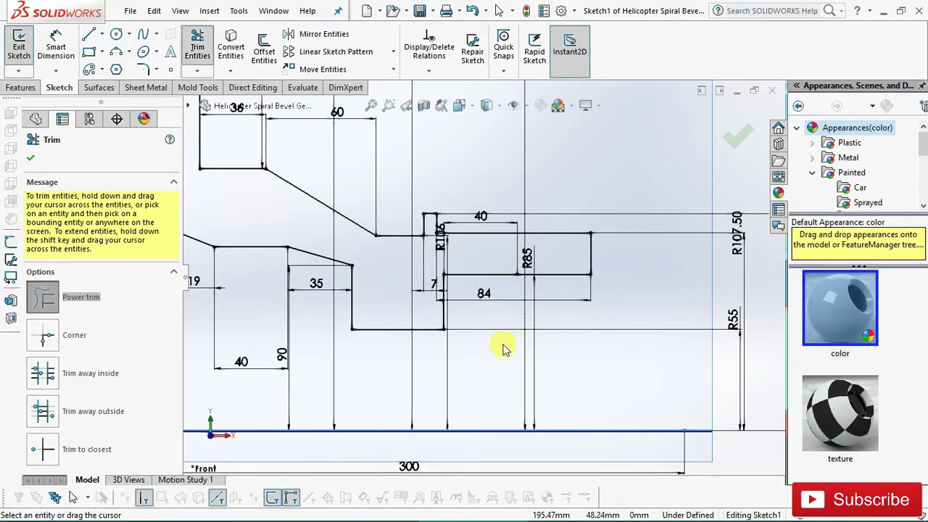
- Dimension the new lower horizontal step line with a 50 length
{"action": "scroll", "coordinate": [505, 348], "scroll_direction": "up", "scroll_amount": 2}
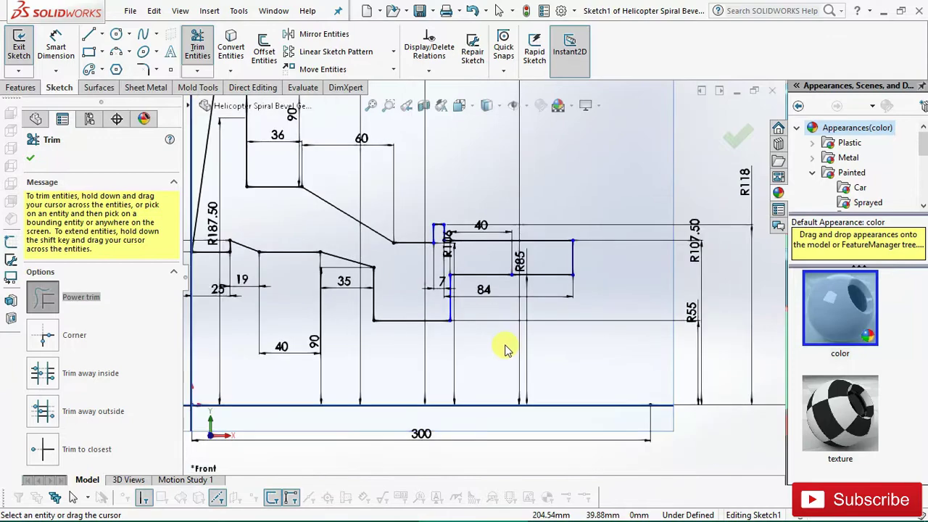
{"action": "left_click", "coordinate": [56, 51]}
{"action": "left_click", "coordinate": [60, 57]}
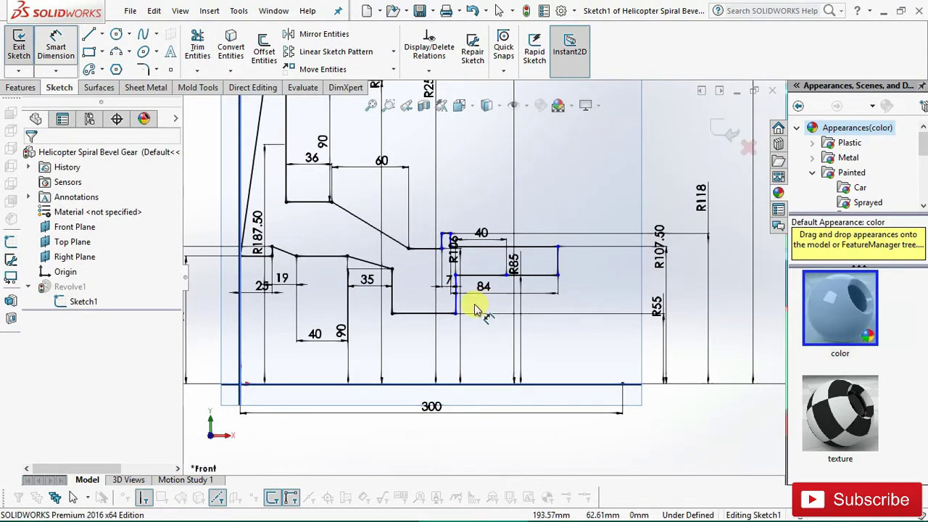
{"action": "left_click", "coordinate": [423, 324]}
{"action": "key", "text": "Escape"}
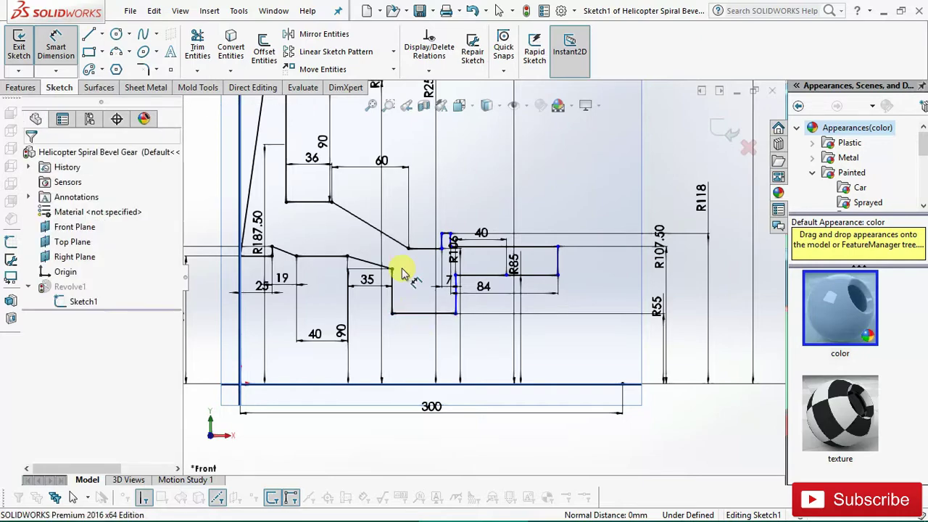
{"action": "left_click", "coordinate": [423, 313]}
{"action": "left_click", "coordinate": [410, 361]}
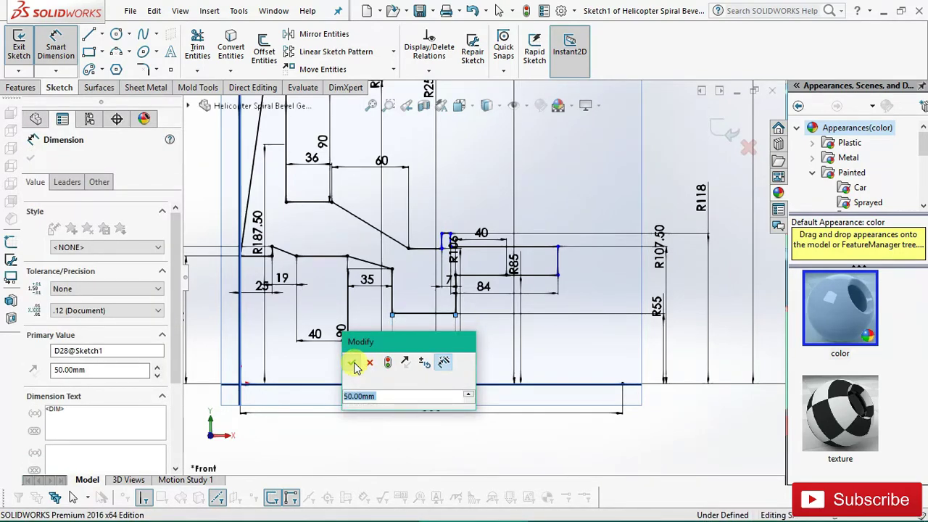
- Accept 50 mm for the lower step and discard the conflicting 40 dimension
{"action": "left_click", "coordinate": [353, 364]}
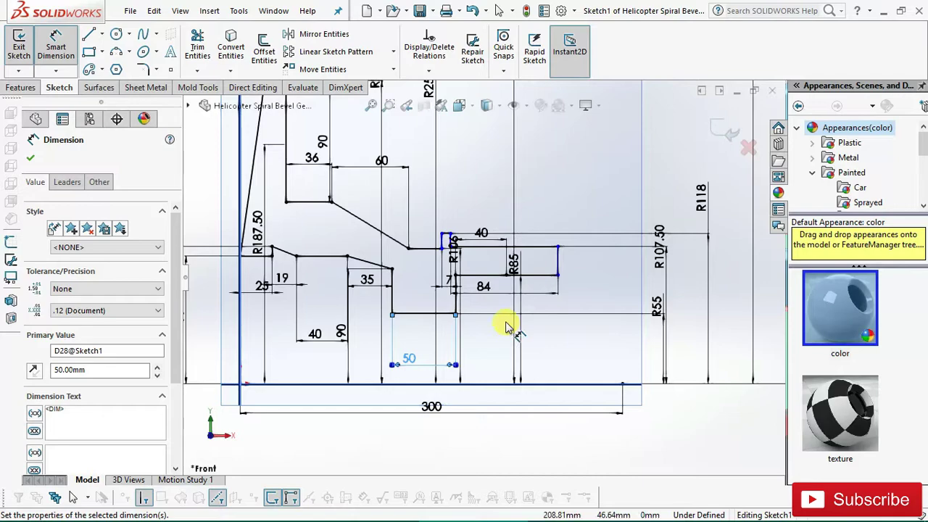
{"action": "scroll", "coordinate": [506, 308], "scroll_direction": "down", "scroll_amount": 1}
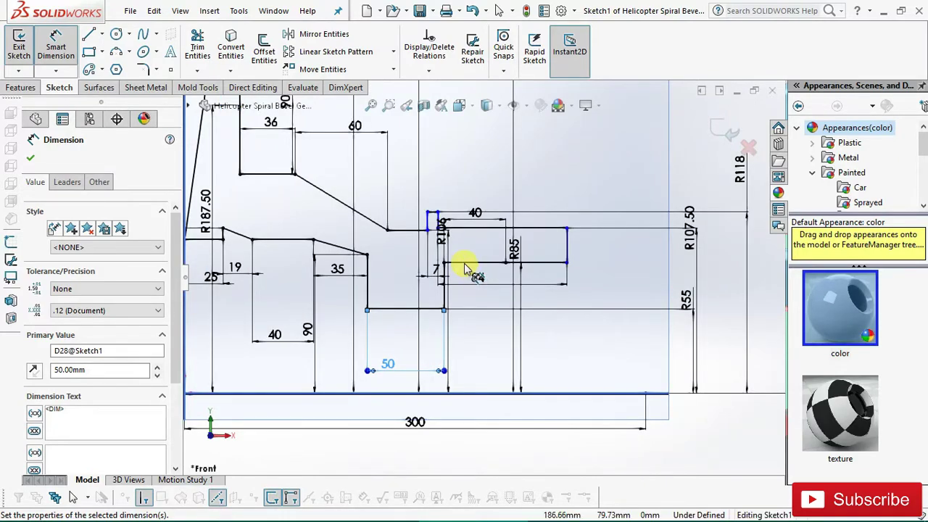
{"action": "scroll", "coordinate": [464, 269], "scroll_direction": "down", "scroll_amount": 1}
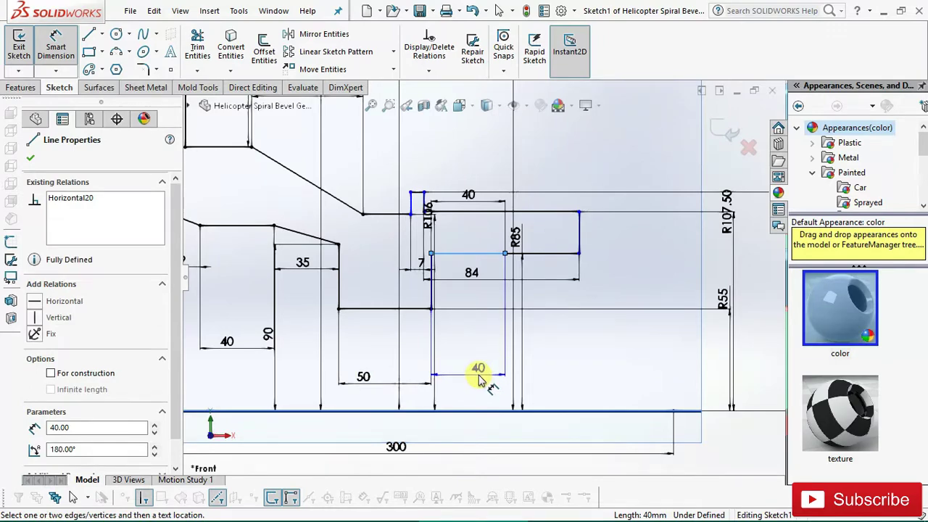
{"action": "left_click", "coordinate": [479, 377]}
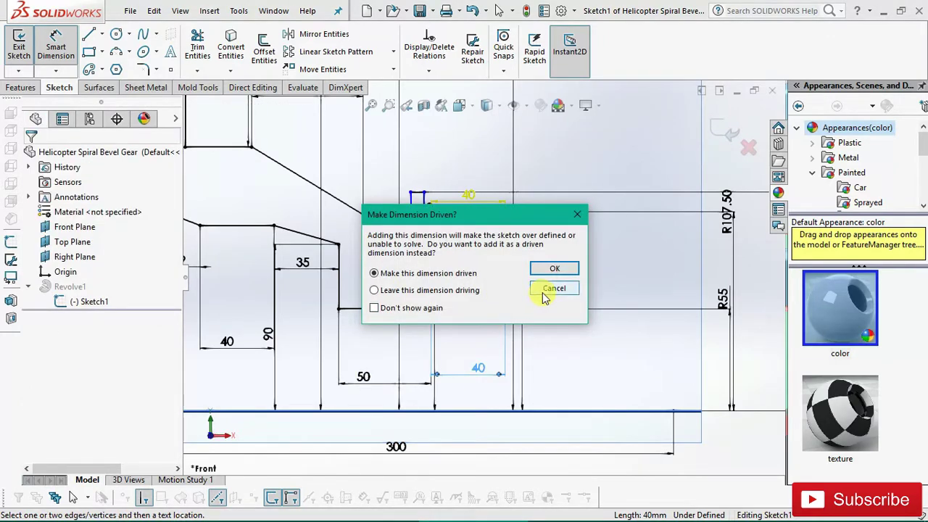
{"action": "left_click", "coordinate": [553, 289]}
- Add an 84 driven dimension above the upper horizontal line
{"action": "scroll", "coordinate": [567, 350], "scroll_direction": "up", "scroll_amount": 1}
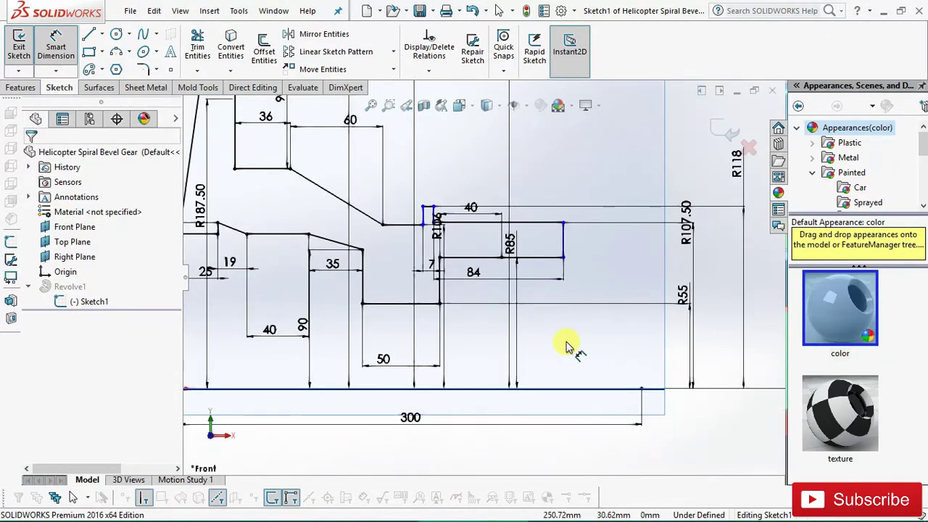
{"action": "scroll", "coordinate": [551, 322], "scroll_direction": "up", "scroll_amount": 1}
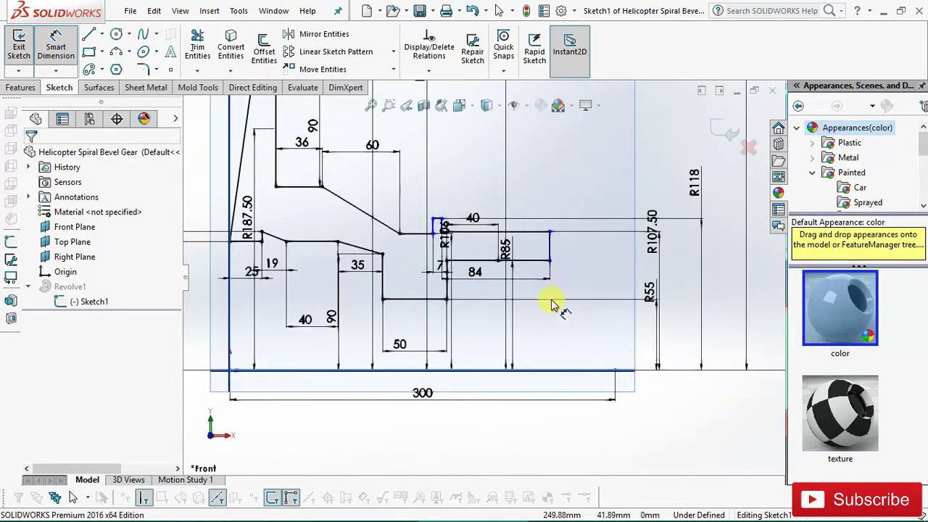
{"action": "left_click", "coordinate": [531, 234]}
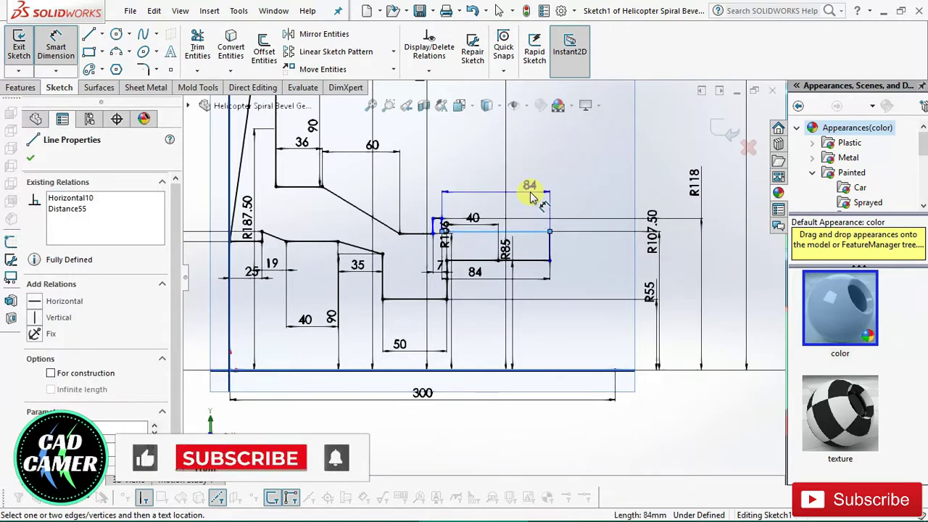
{"action": "left_click", "coordinate": [517, 188]}
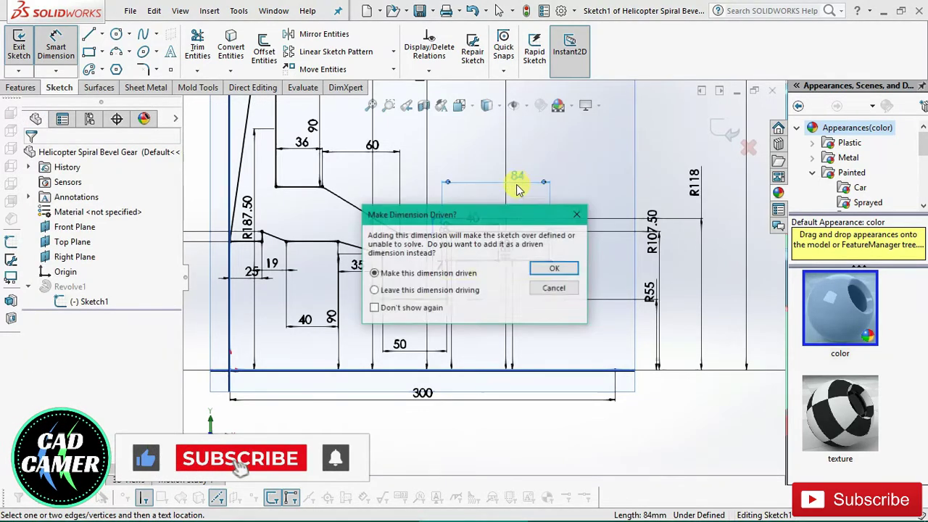
{"action": "left_click", "coordinate": [552, 268]}
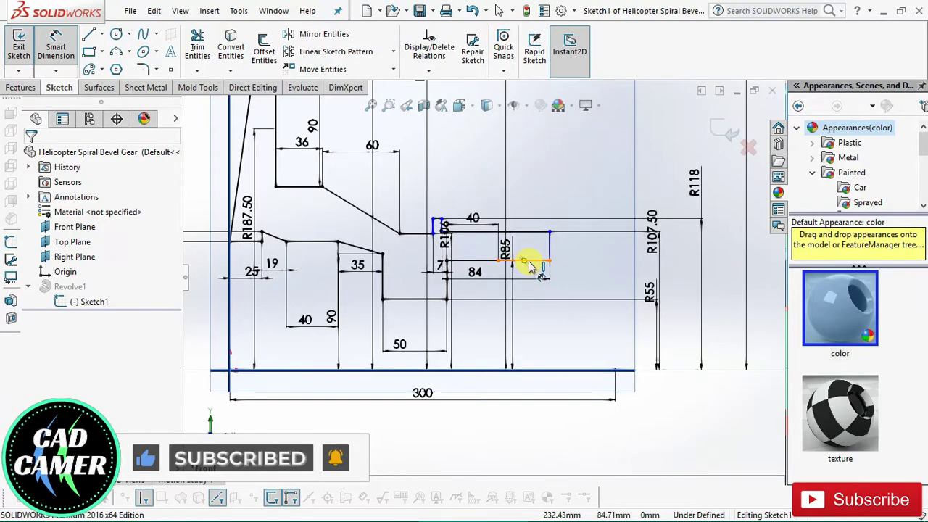
- Dimension the short lower-right step line at 40 mm
{"action": "left_click", "coordinate": [533, 261]}
{"action": "left_click", "coordinate": [539, 311]}
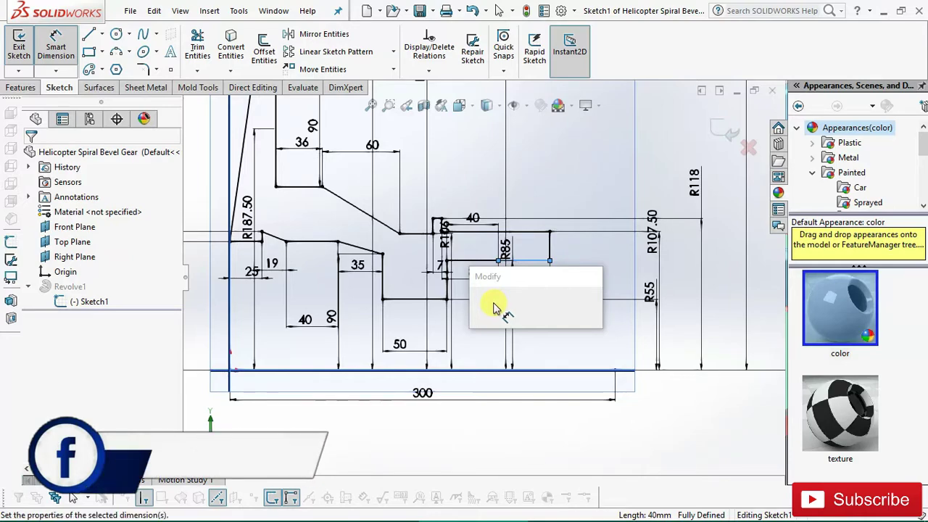
{"action": "left_click", "coordinate": [484, 307]}
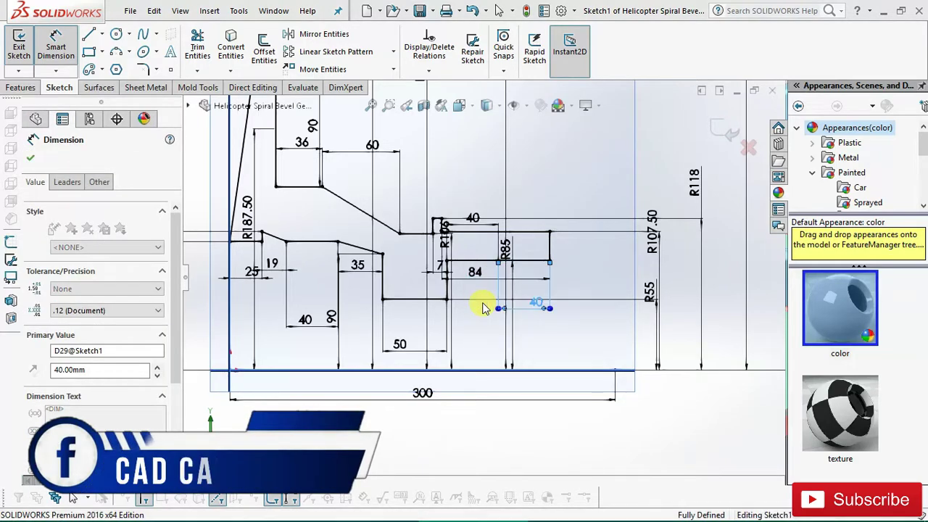
{"action": "left_click", "coordinate": [594, 342]}
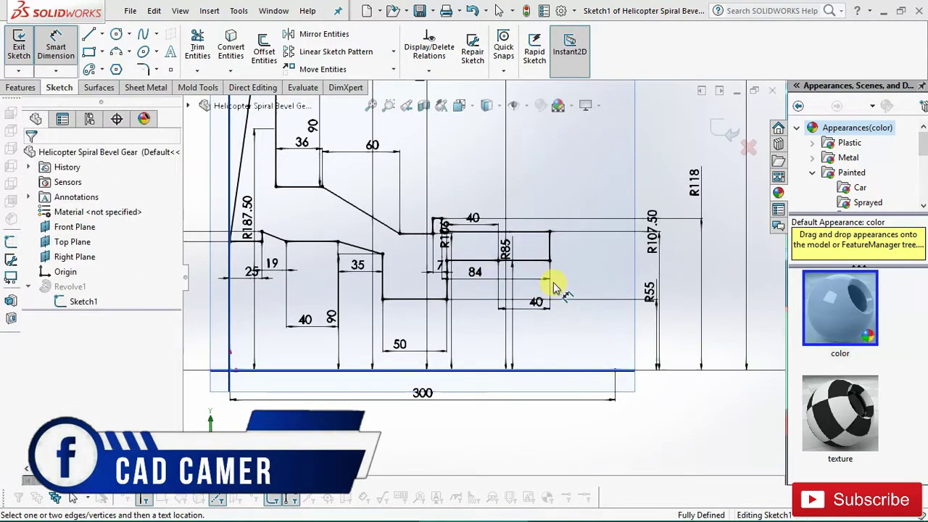
{"action": "scroll", "coordinate": [522, 254], "scroll_direction": "down", "scroll_amount": 2}
- Move the R55 radius label closer to its line and change the radius to R70
{"action": "key", "text": "Escape"}
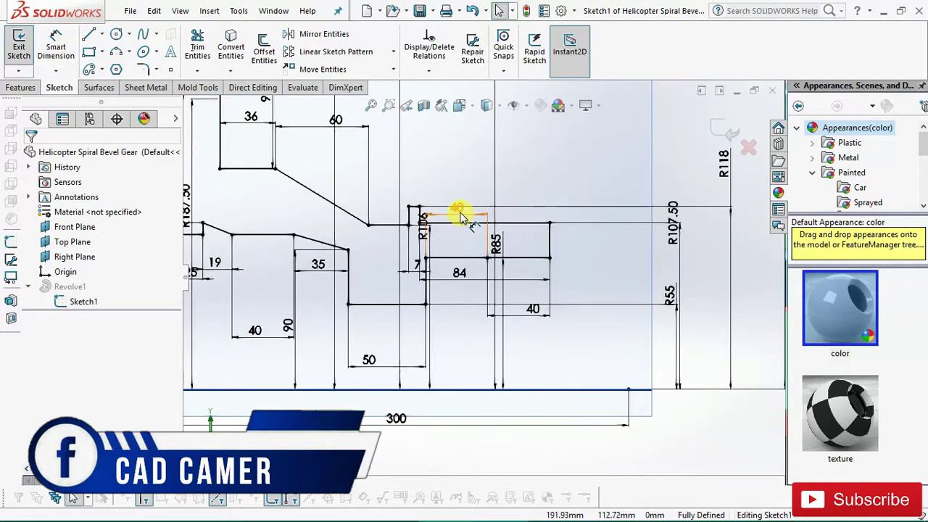
{"action": "left_click", "coordinate": [463, 318]}
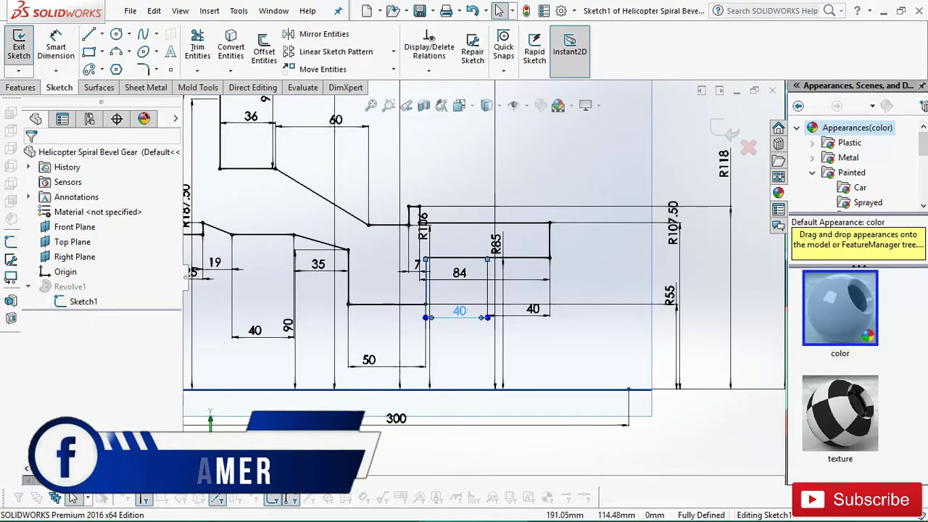
{"action": "left_click", "coordinate": [654, 466]}
{"action": "scroll", "coordinate": [558, 378], "scroll_direction": "up", "scroll_amount": 2}
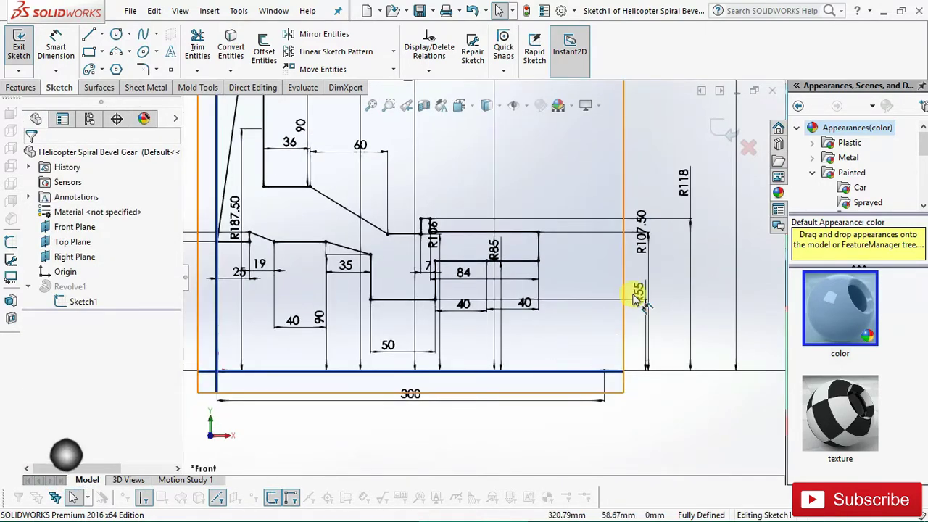
{"action": "left_click_drag", "start_coordinate": [638, 294], "coordinate": [615, 324]}
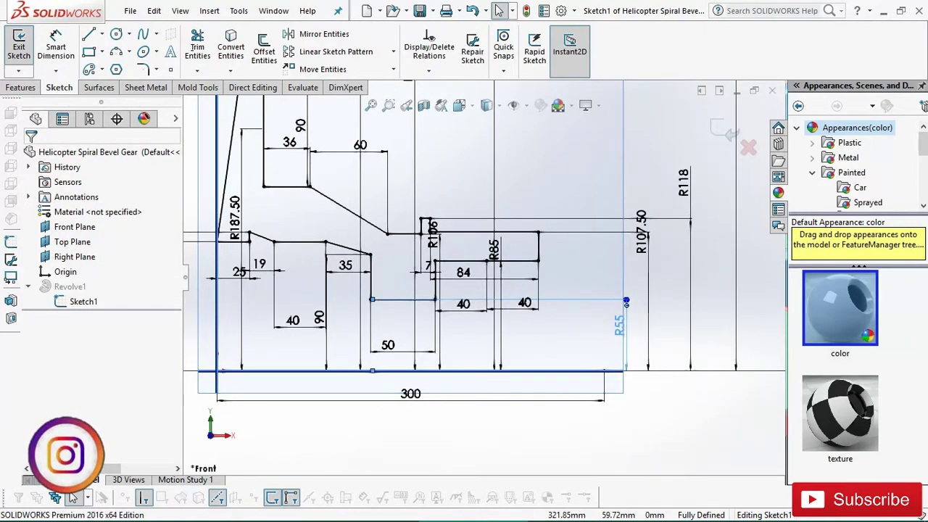
{"action": "left_click", "coordinate": [619, 324]}
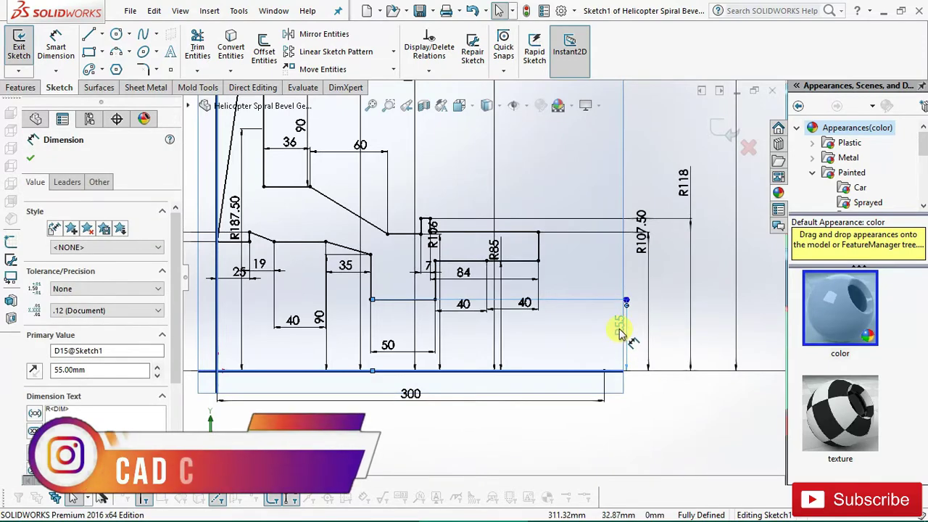
{"action": "key", "text": "Escape"}
{"action": "left_click", "coordinate": [619, 329]}
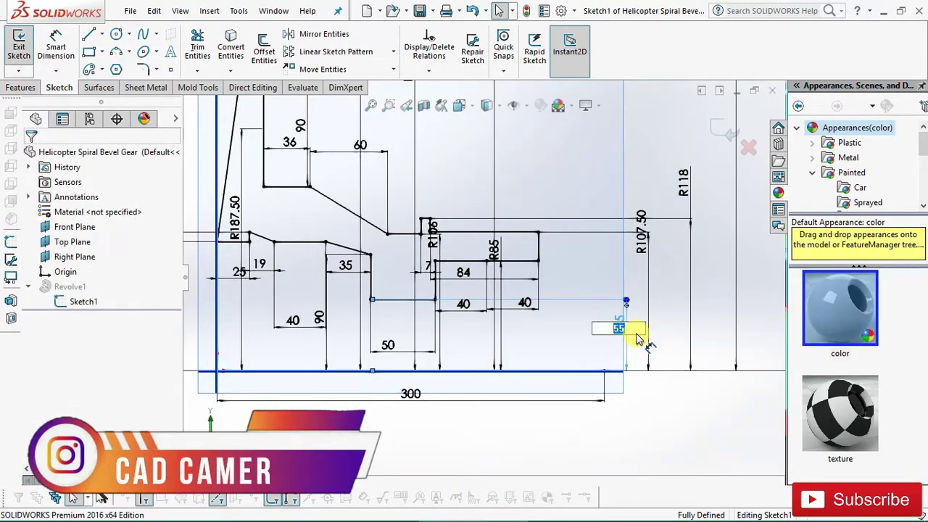
{"action": "key", "text": "Return"}
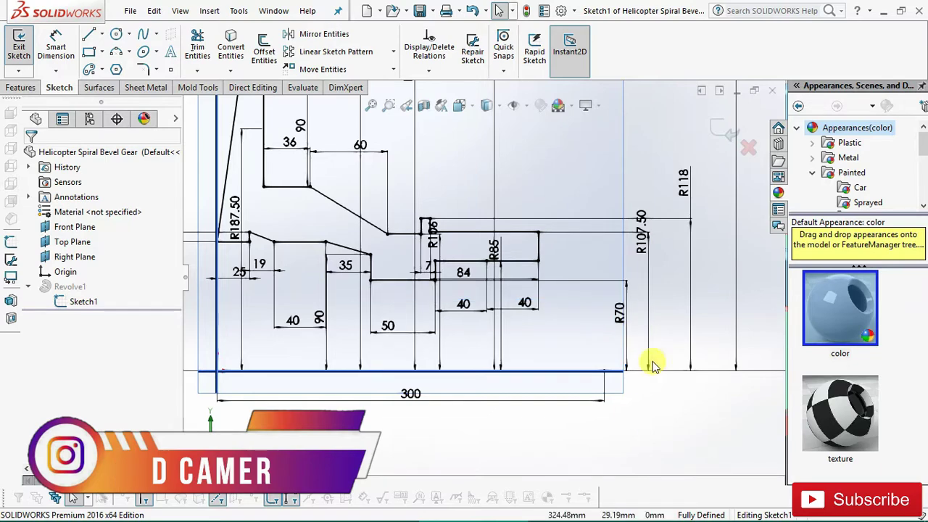
- Zoom out and orbit the hub sketch into a tilted 3-D view, ready for the Features tools
{"action": "key", "text": "z"}
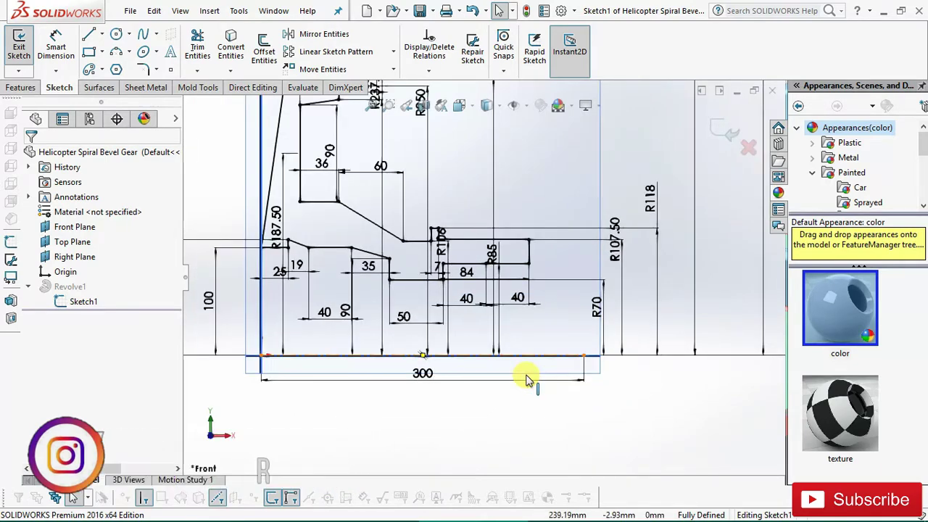
{"action": "scroll", "coordinate": [380, 219], "scroll_direction": "down", "scroll_amount": 1}
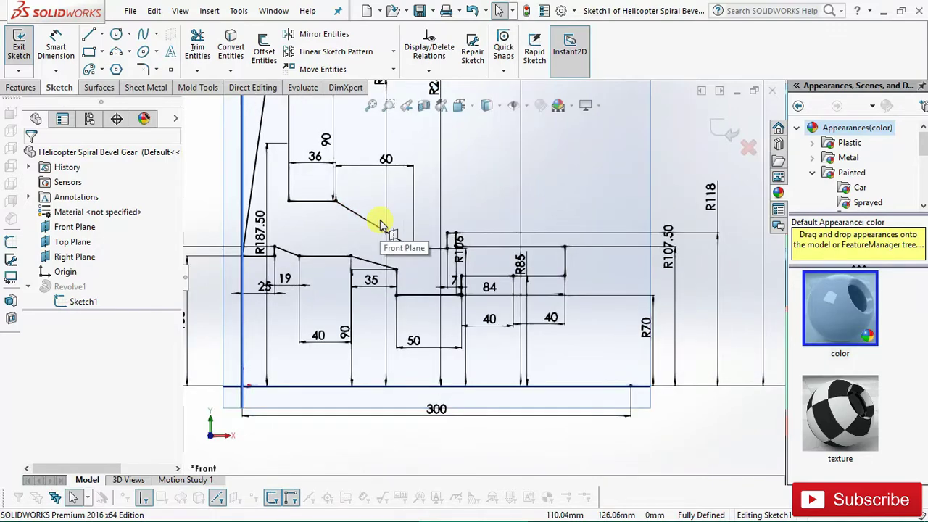
{"action": "scroll", "coordinate": [379, 220], "scroll_direction": "up", "scroll_amount": 2}
{"action": "scroll", "coordinate": [455, 157], "scroll_direction": "up", "scroll_amount": 2}
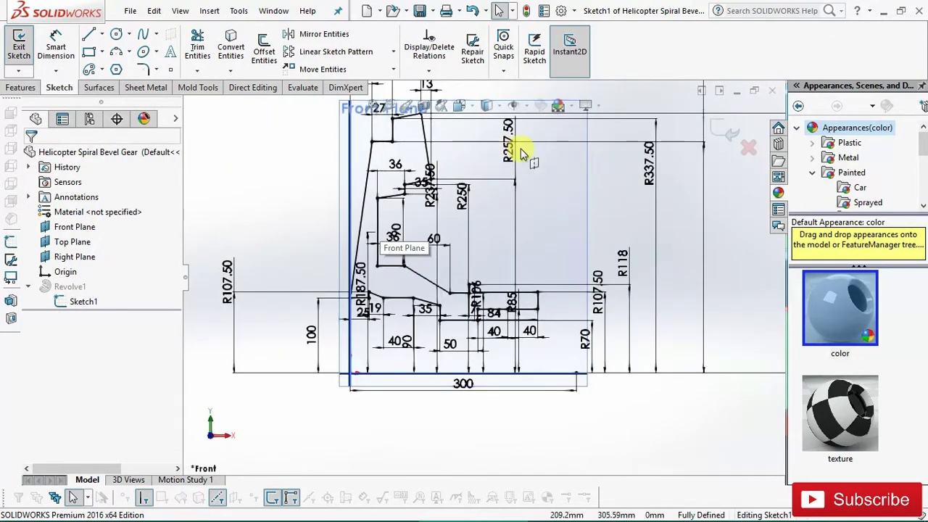
{"action": "scroll", "coordinate": [514, 145], "scroll_direction": "down", "scroll_amount": 2}
{"action": "scroll", "coordinate": [495, 144], "scroll_direction": "up", "scroll_amount": 2}
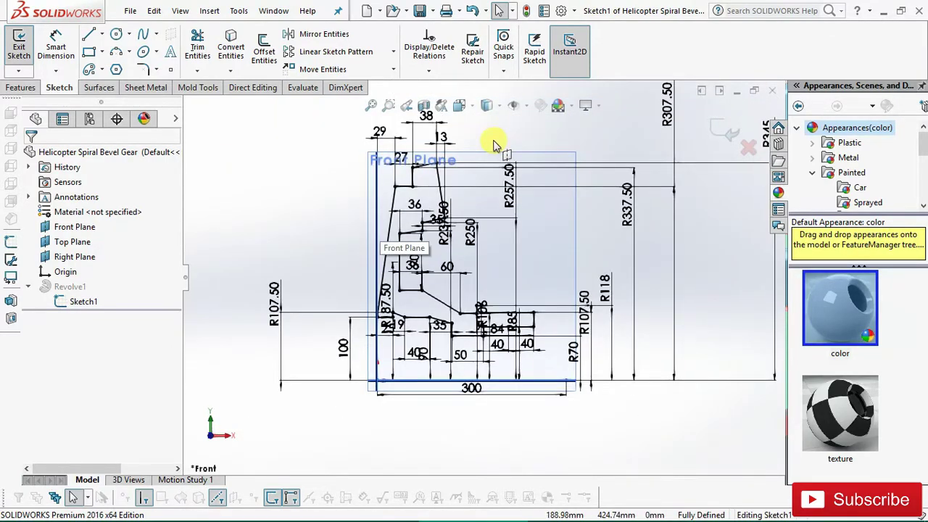
{"action": "middle_click_drag", "start_coordinate": [493, 145], "coordinate": [473, 289]}
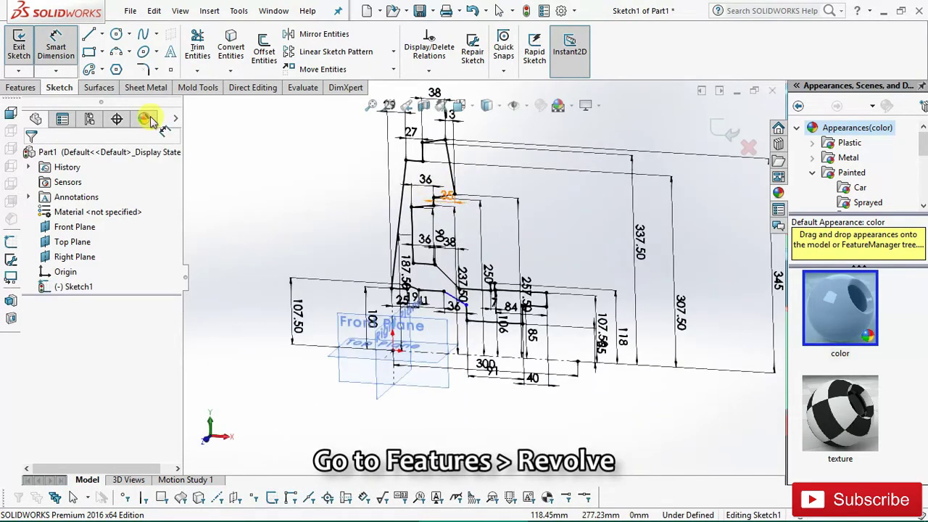
{"action": "left_click", "coordinate": [22, 88]}
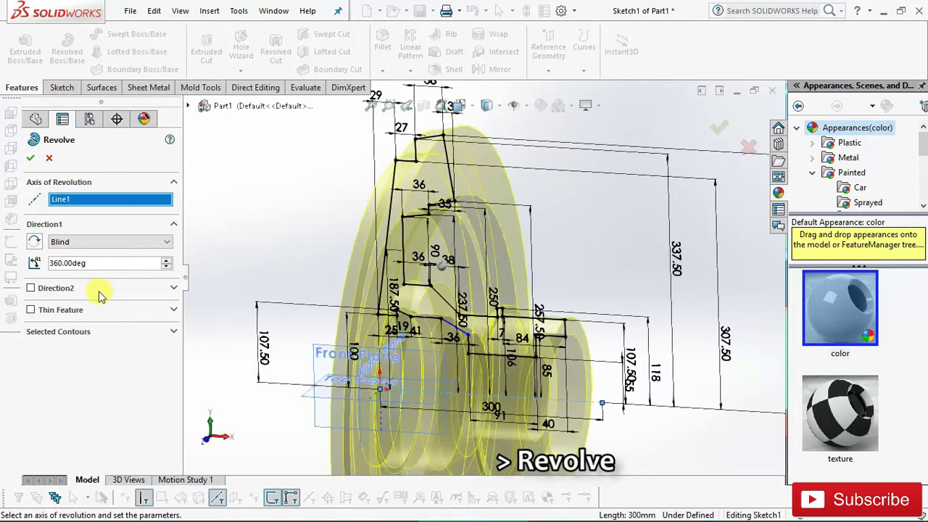
- Revolve the profile a full 360° about the centre line Line1 to create Revolve1
{"action": "mouse_move", "coordinate": [352, 356]}
{"action": "middle_mouse_down"}
{"action": "mouse_move", "coordinate": [319, 332]}
{"action": "mouse_move", "coordinate": [394, 379]}
{"action": "middle_mouse_up"}
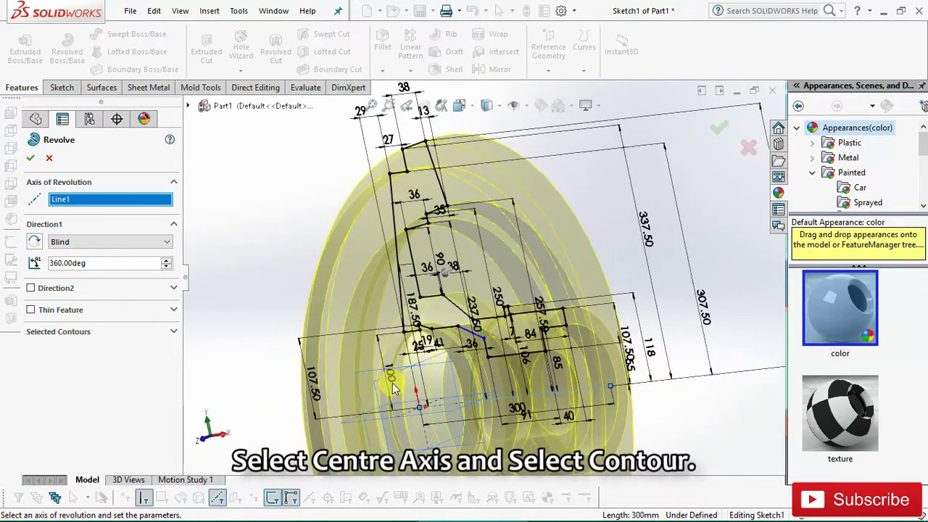
{"action": "scroll", "coordinate": [393, 379], "scroll_direction": "up", "scroll_amount": 2}
{"action": "scroll", "coordinate": [482, 417], "scroll_direction": "up", "scroll_amount": 2}
{"action": "scroll", "coordinate": [482, 417], "scroll_direction": "up", "scroll_amount": 2}
{"action": "mouse_move", "coordinate": [482, 417]}
{"action": "middle_mouse_down"}
{"action": "mouse_move", "coordinate": [507, 373]}
{"action": "mouse_move", "coordinate": [573, 364]}
{"action": "mouse_move", "coordinate": [452, 343]}
{"action": "middle_mouse_up"}
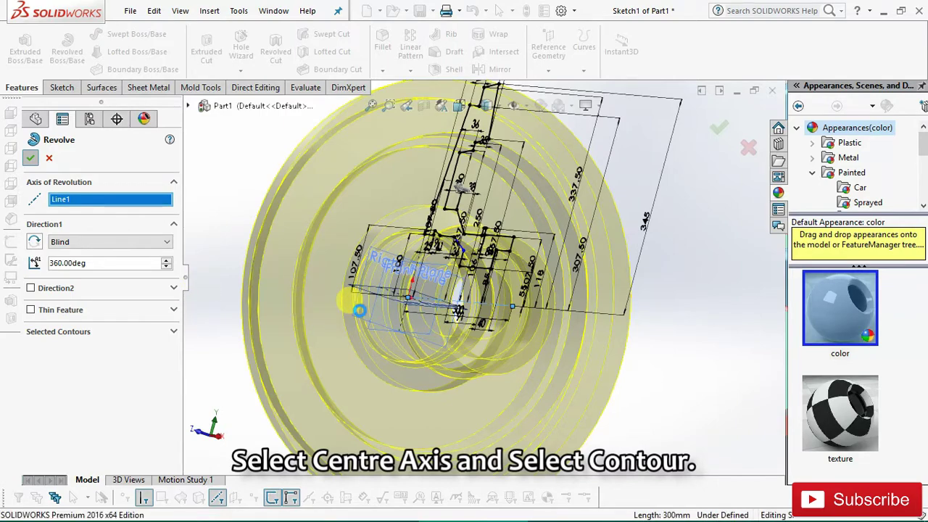
{"action": "key", "text": "Return"}
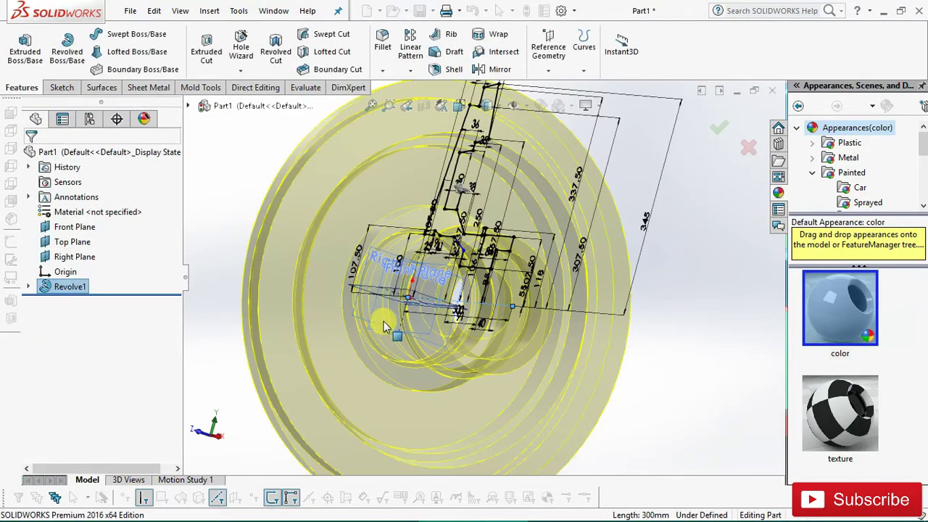
- Orbit the revolved part to inspect the central hole and the whole disc
{"action": "scroll", "coordinate": [512, 322], "scroll_direction": "down", "scroll_amount": 1}
{"action": "scroll", "coordinate": [521, 264], "scroll_direction": "down", "scroll_amount": 3}
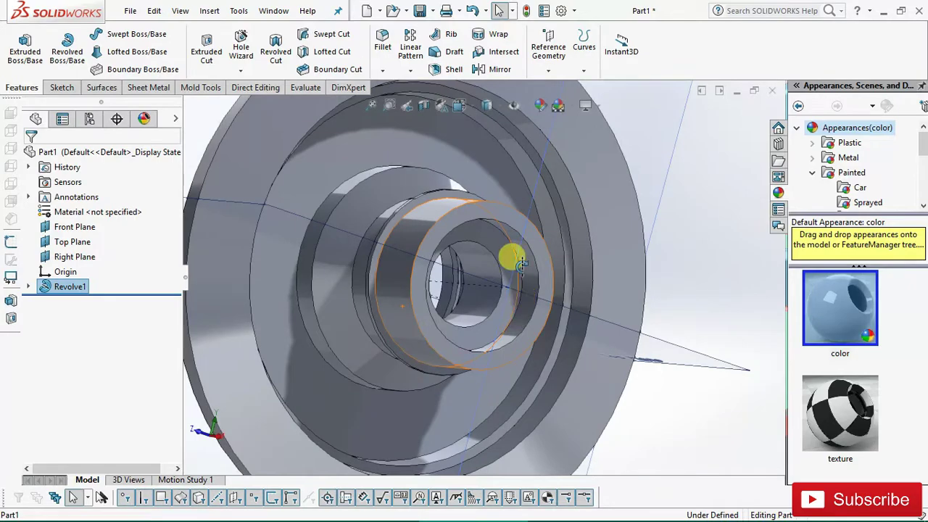
{"action": "mouse_move", "coordinate": [521, 263]}
{"action": "middle_mouse_down"}
{"action": "mouse_move", "coordinate": [453, 208]}
{"action": "mouse_move", "coordinate": [480, 182]}
{"action": "mouse_move", "coordinate": [599, 244]}
{"action": "mouse_move", "coordinate": [616, 228]}
{"action": "mouse_move", "coordinate": [592, 206]}
{"action": "mouse_move", "coordinate": [510, 174]}
{"action": "mouse_move", "coordinate": [474, 123]}
{"action": "mouse_move", "coordinate": [508, 129]}
{"action": "middle_mouse_up"}
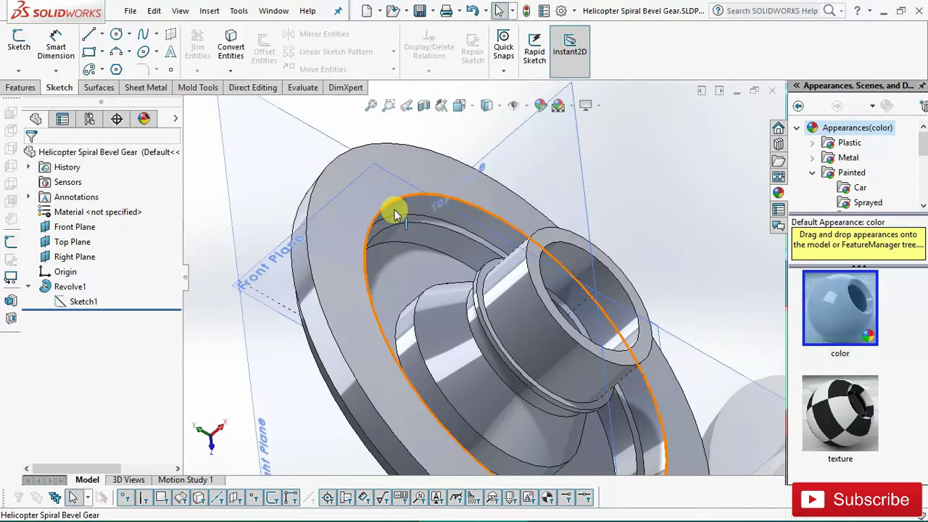
{"action": "mouse_move", "coordinate": [373, 169]}
{"action": "middle_mouse_down"}
{"action": "mouse_move", "coordinate": [356, 138]}
{"action": "mouse_move", "coordinate": [347, 152]}
{"action": "middle_mouse_up"}
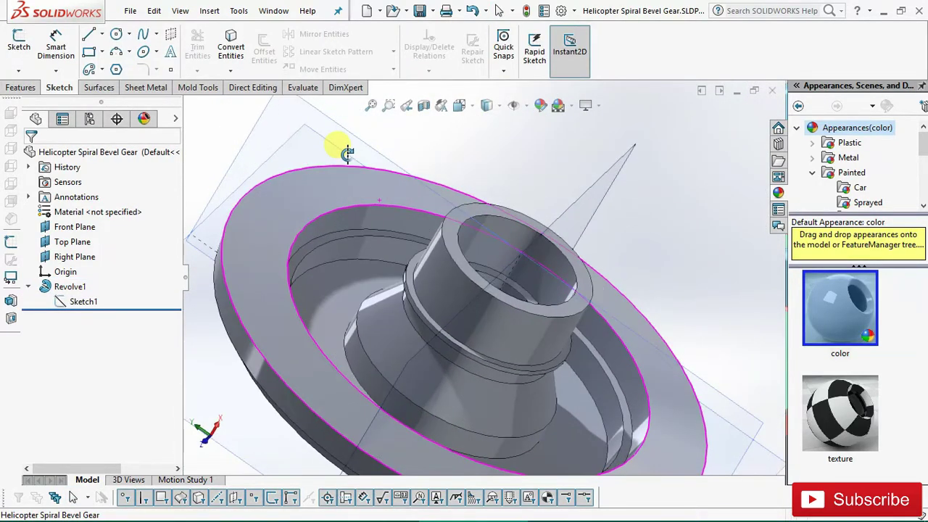
- Start a Chamfer from the Fillet dropdown in the Features tools
{"action": "left_click", "coordinate": [22, 87]}
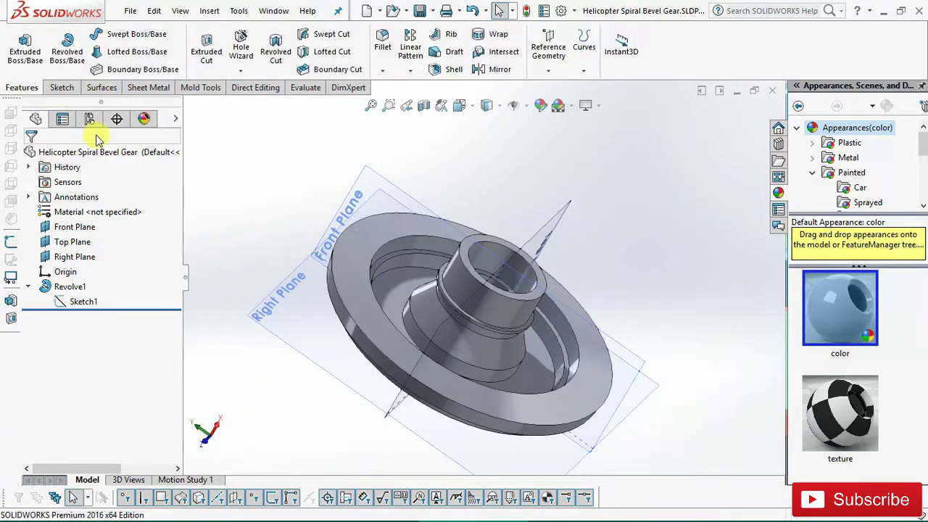
{"action": "left_click", "coordinate": [384, 70]}
{"action": "left_click", "coordinate": [397, 100]}
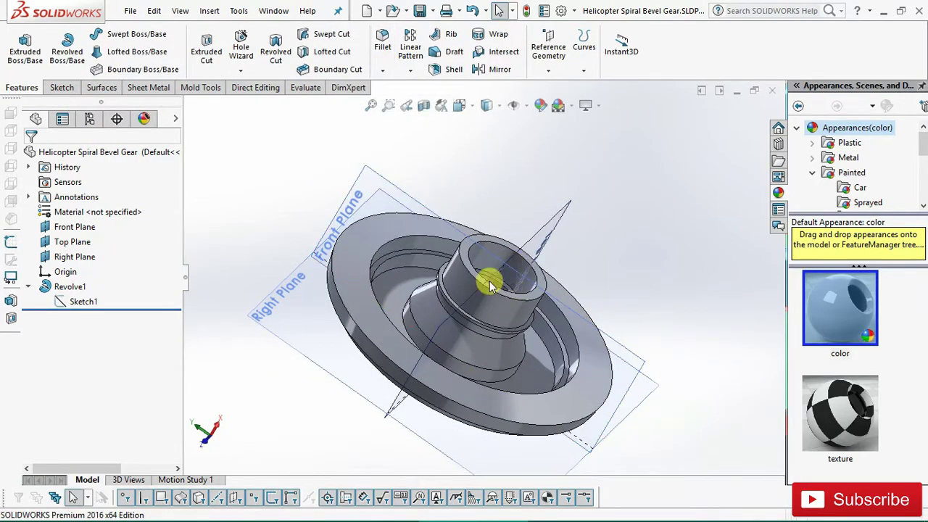
{"action": "scroll", "coordinate": [486, 280], "scroll_direction": "down", "scroll_amount": 2}
{"action": "scroll", "coordinate": [479, 272], "scroll_direction": "down", "scroll_amount": 2}
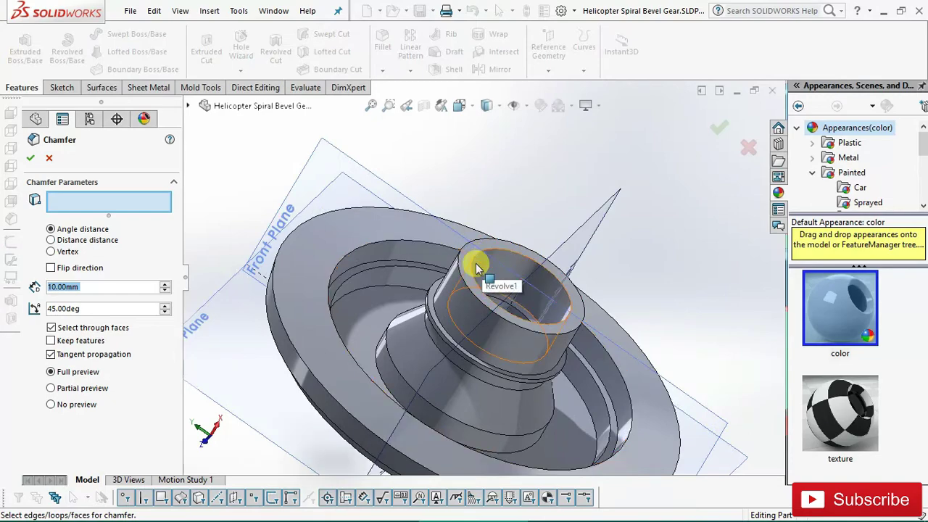
- Bevel the boss's inner top edge with a 4 mm, 45° chamfer, correcting the initial 5 mm
{"action": "left_click", "coordinate": [535, 273]}
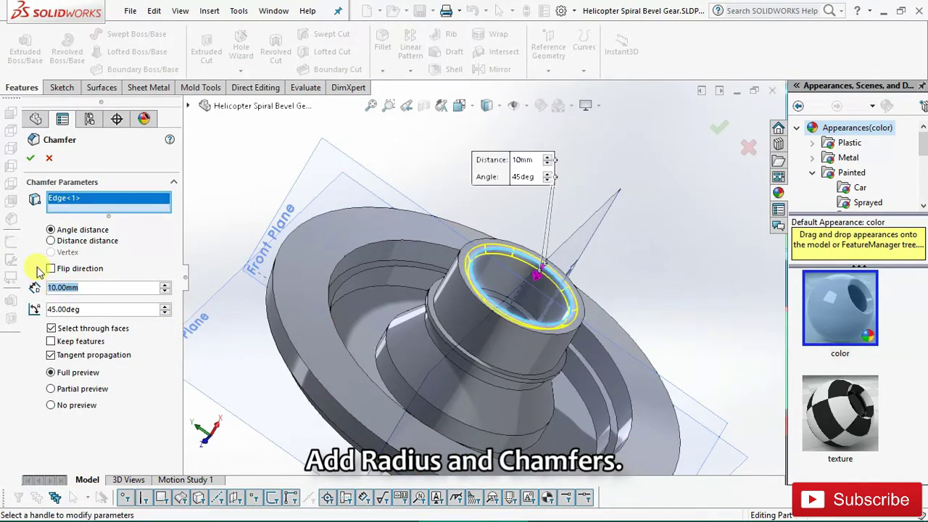
{"action": "type", "text": "5"}
{"action": "key", "text": "Return"}
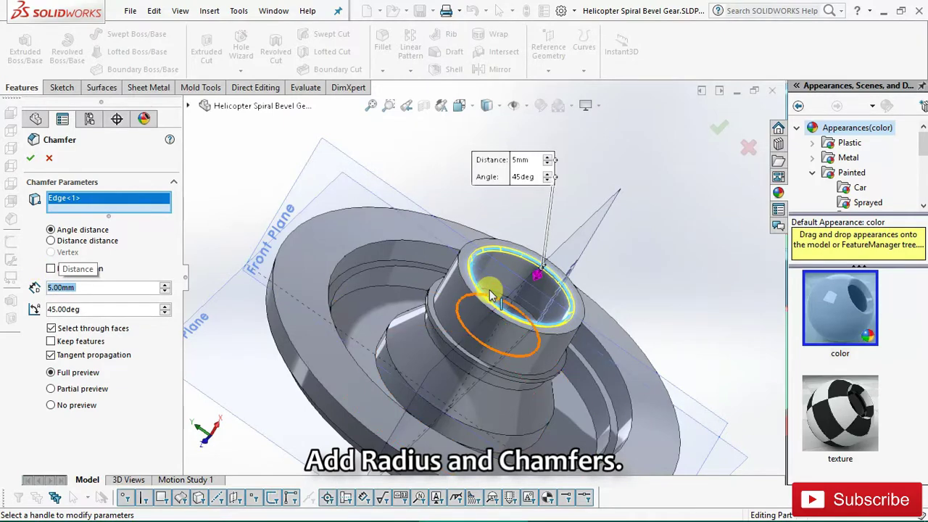
{"action": "scroll", "coordinate": [507, 254], "scroll_direction": "down", "scroll_amount": 2}
{"action": "scroll", "coordinate": [501, 232], "scroll_direction": "down", "scroll_amount": 2}
{"action": "scroll", "coordinate": [492, 202], "scroll_direction": "down", "scroll_amount": 2}
{"action": "middle_click_drag", "start_coordinate": [492, 202], "coordinate": [482, 174]}
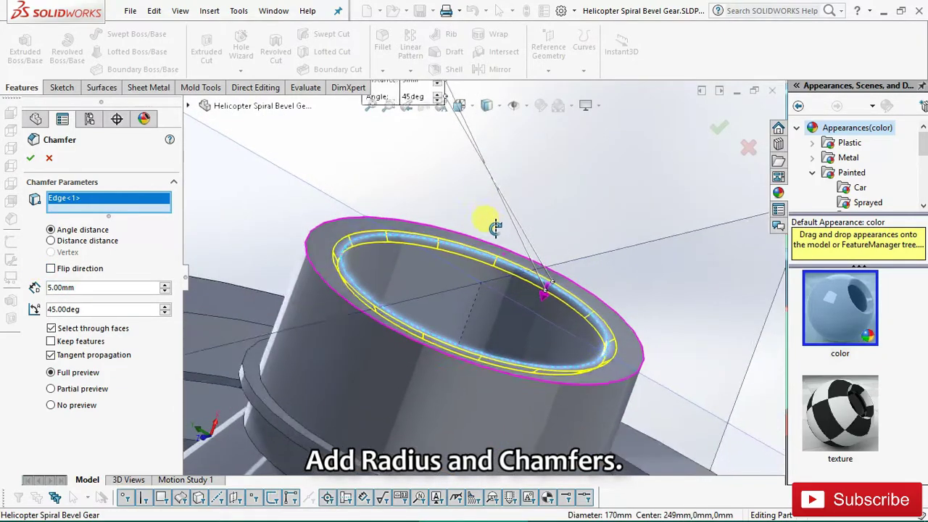
{"action": "left_click_drag", "start_coordinate": [83, 287], "coordinate": [42, 288]}
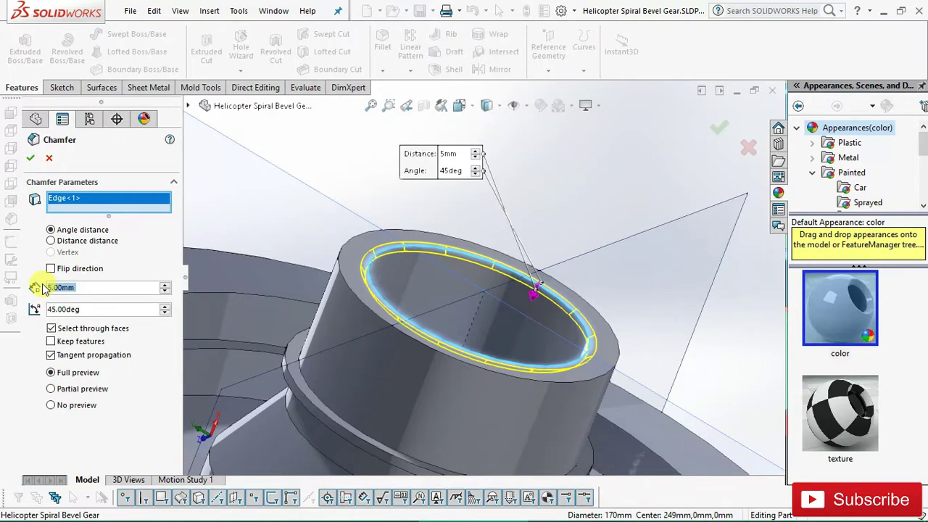
{"action": "type", "text": "4"}
{"action": "key", "text": "Return"}
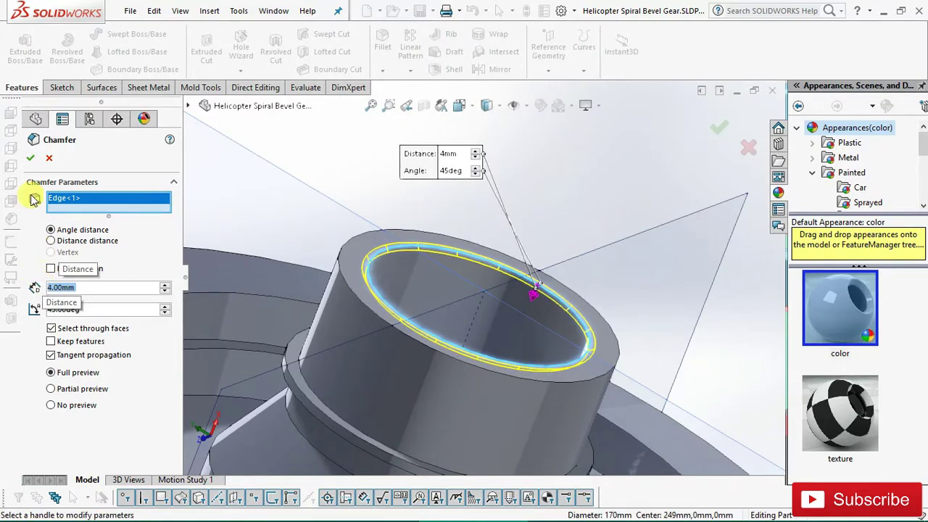
{"action": "left_click", "coordinate": [31, 158]}
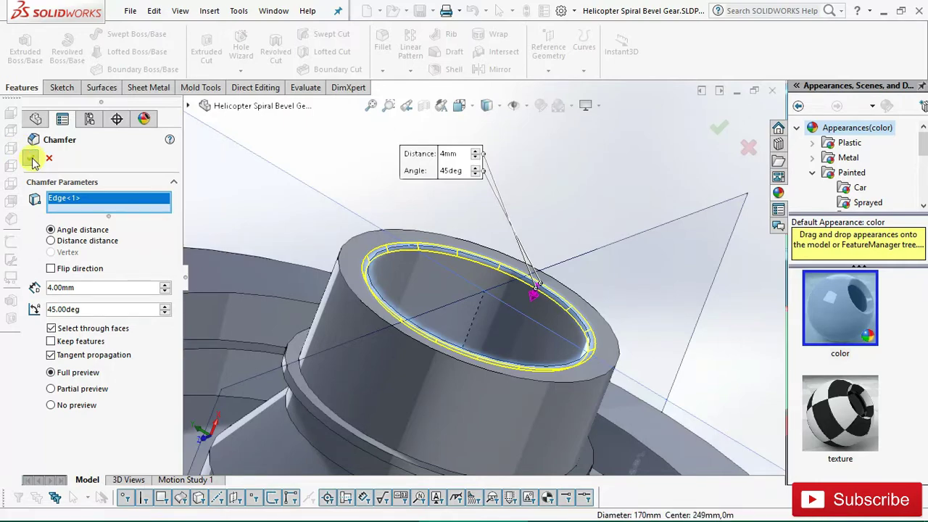
{"action": "scroll", "coordinate": [527, 305], "scroll_direction": "up", "scroll_amount": 5}
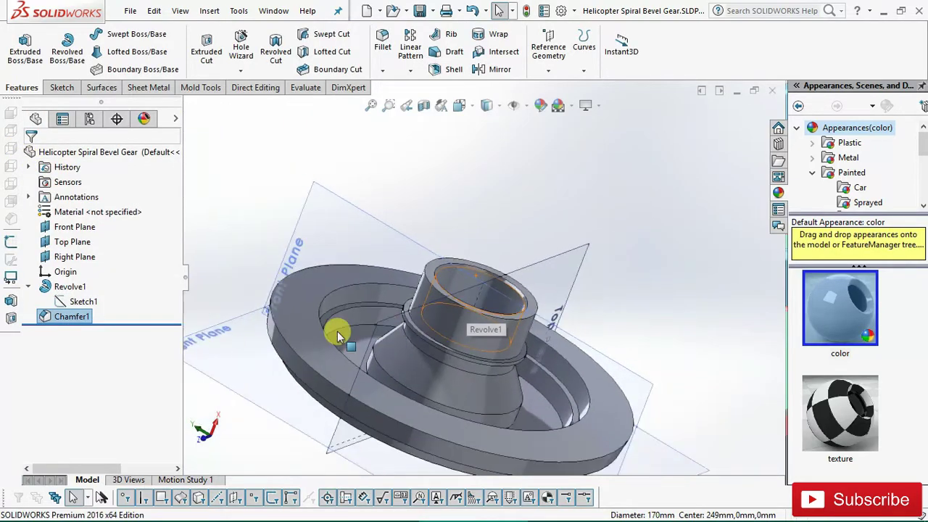
{"action": "scroll", "coordinate": [337, 335], "scroll_direction": "down", "scroll_amount": 2}
- Cancel an accidental fillet and start a new chamfer instead
{"action": "left_click", "coordinate": [382, 70]}
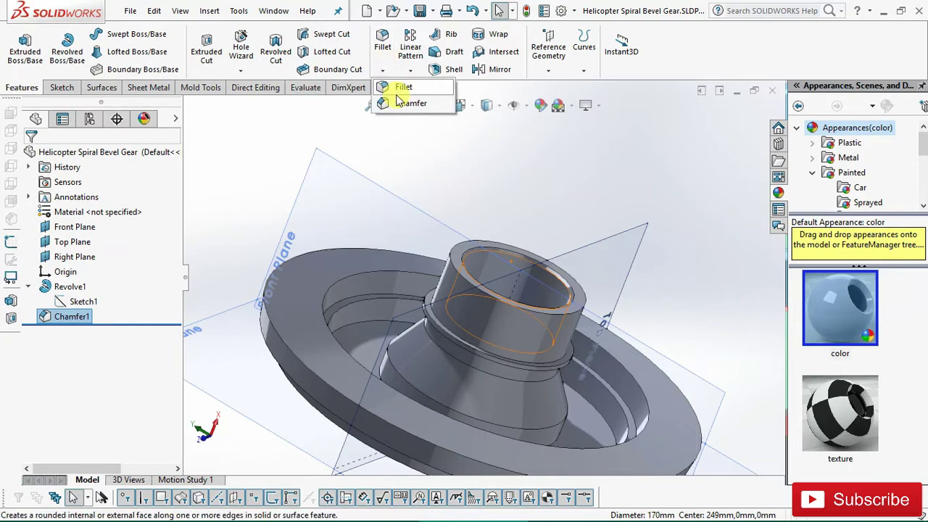
{"action": "left_click", "coordinate": [398, 98]}
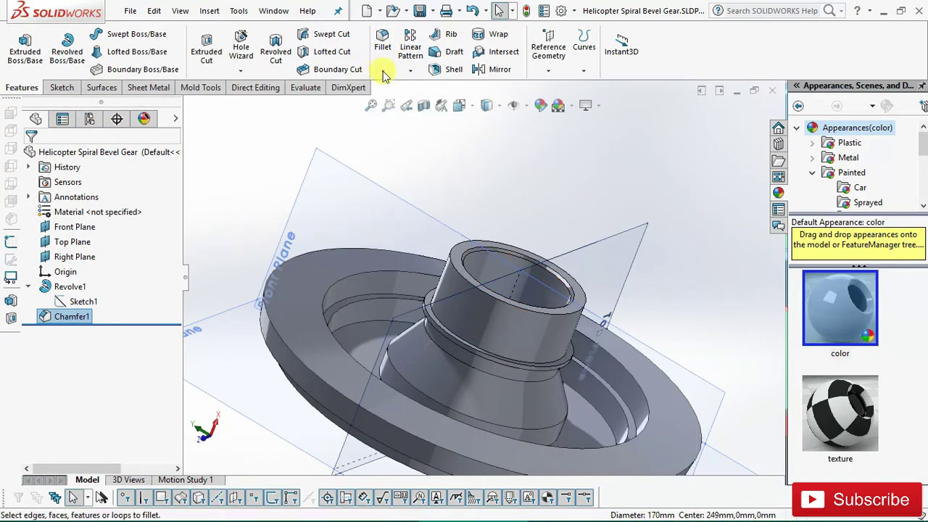
{"action": "left_click", "coordinate": [382, 44]}
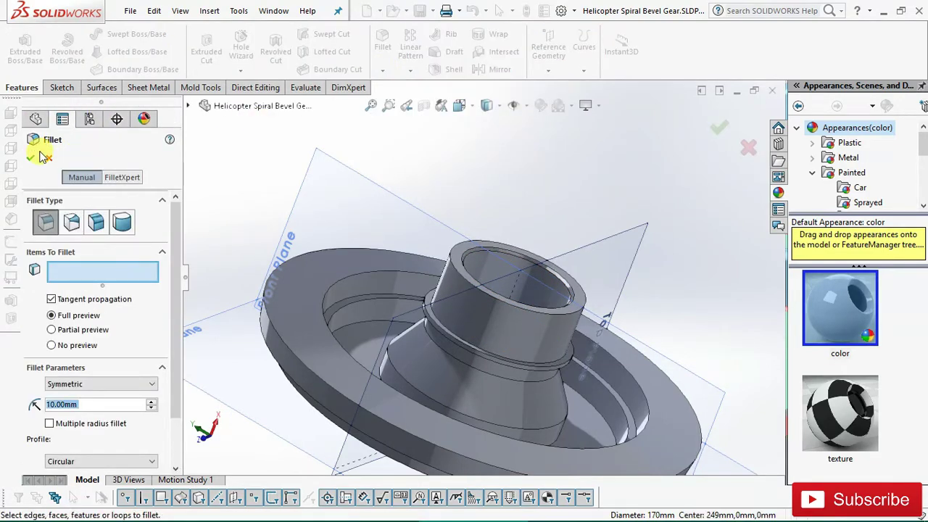
{"action": "left_click", "coordinate": [50, 157]}
{"action": "left_click", "coordinate": [383, 71]}
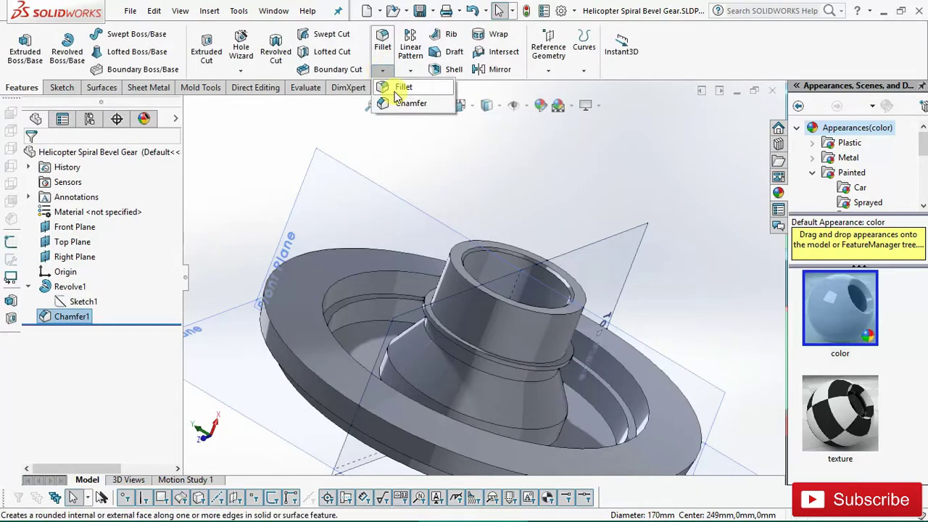
{"action": "left_click", "coordinate": [398, 102]}
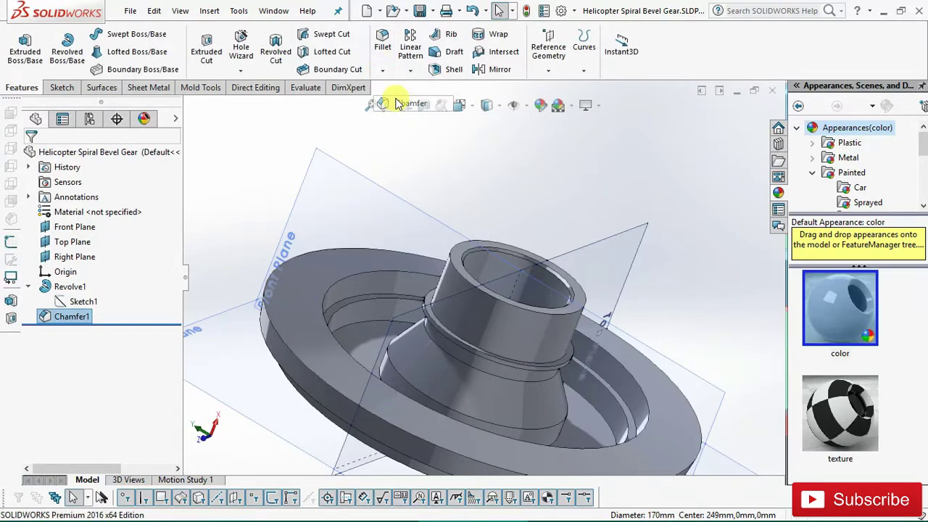
- Set the ring-edge chamfer to 10 mm at 30° with the direction flipped
{"action": "left_click", "coordinate": [406, 305]}
{"action": "scroll", "coordinate": [387, 290], "scroll_direction": "down", "scroll_amount": 4}
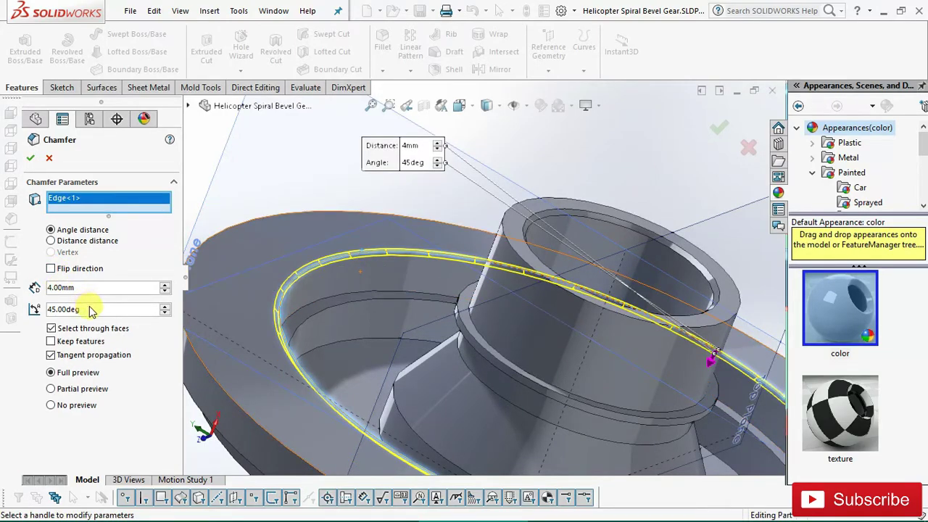
{"action": "type", "text": "30"}
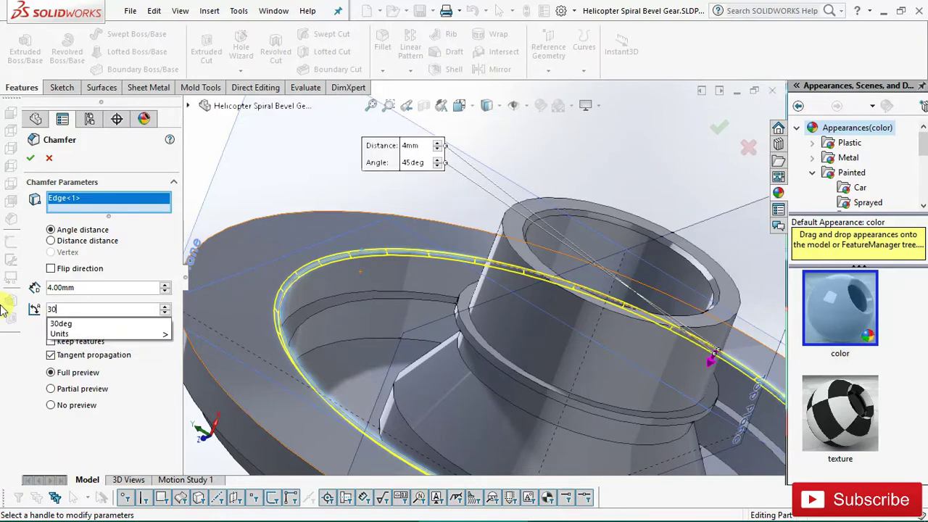
{"action": "key", "text": "Return"}
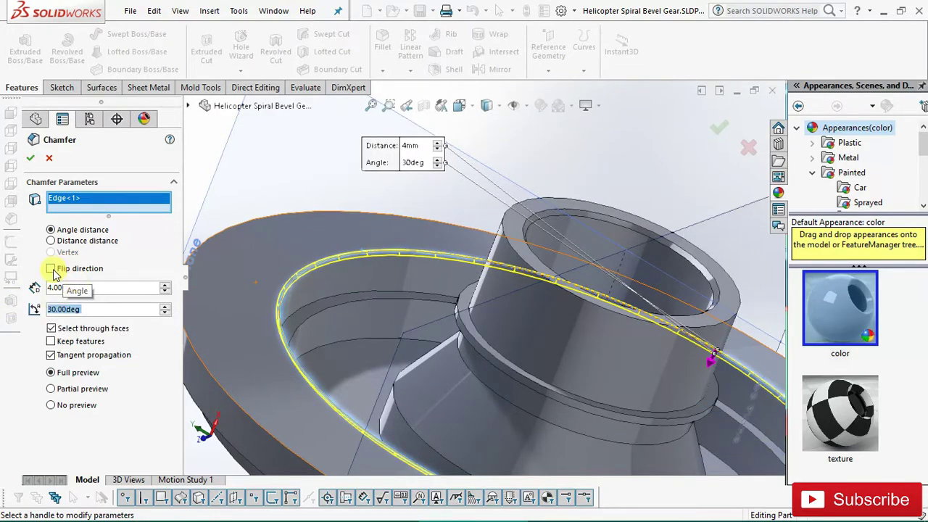
{"action": "left_click", "coordinate": [51, 269]}
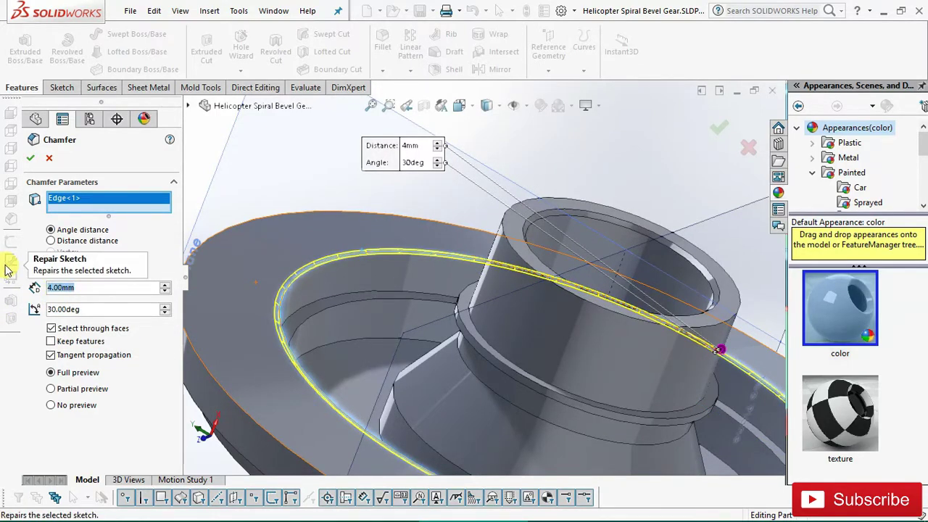
{"action": "type", "text": "10"}
{"action": "key", "text": "Return"}
- Check the chamfer preview around the cylinder base and accept it as Chamfer2
{"action": "scroll", "coordinate": [514, 385], "scroll_direction": "down", "scroll_amount": 2}
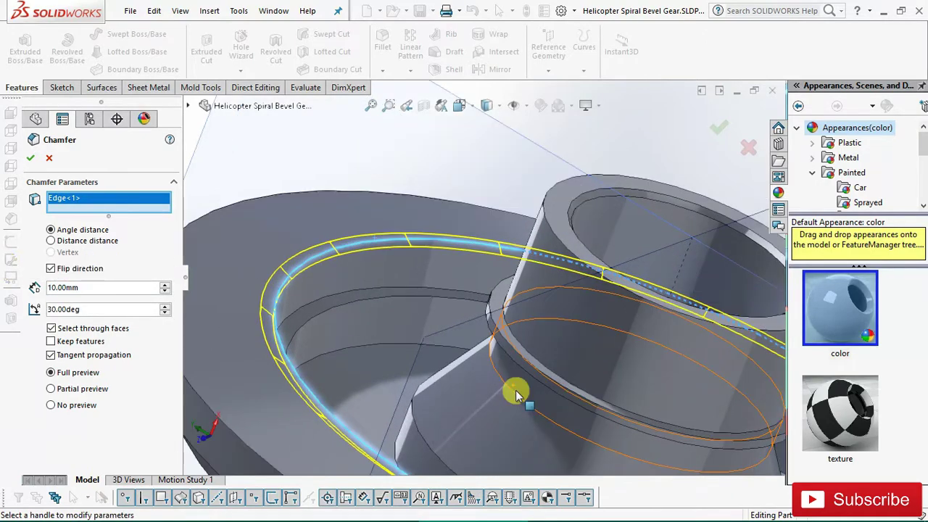
{"action": "scroll", "coordinate": [479, 344], "scroll_direction": "down", "scroll_amount": 2}
{"action": "mouse_move", "coordinate": [464, 339]}
{"action": "middle_mouse_down"}
{"action": "mouse_move", "coordinate": [468, 251]}
{"action": "mouse_move", "coordinate": [480, 302]}
{"action": "mouse_move", "coordinate": [469, 248]}
{"action": "mouse_move", "coordinate": [459, 343]}
{"action": "middle_mouse_up"}
{"action": "scroll", "coordinate": [464, 346], "scroll_direction": "up", "scroll_amount": 3}
{"action": "scroll", "coordinate": [565, 355], "scroll_direction": "up", "scroll_amount": 3}
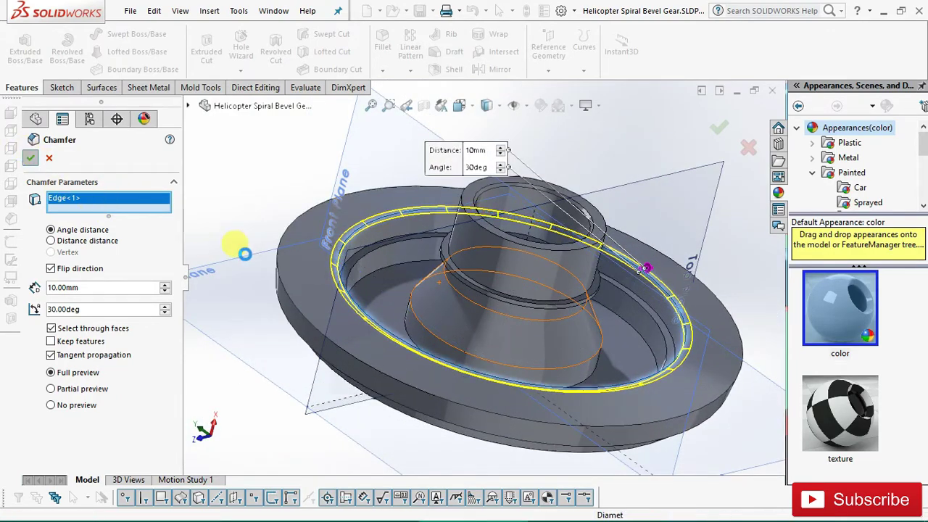
{"action": "left_click", "coordinate": [279, 277]}
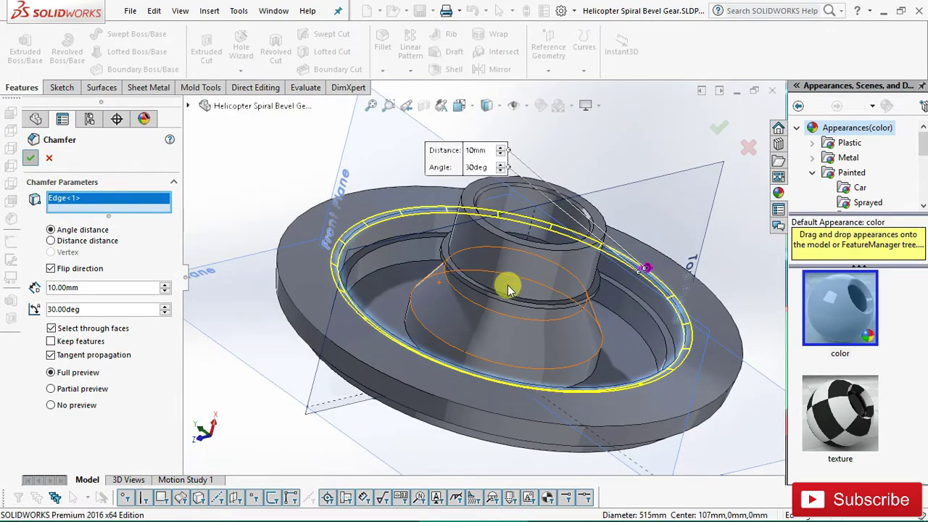
{"action": "right_click", "coordinate": [493, 301]}
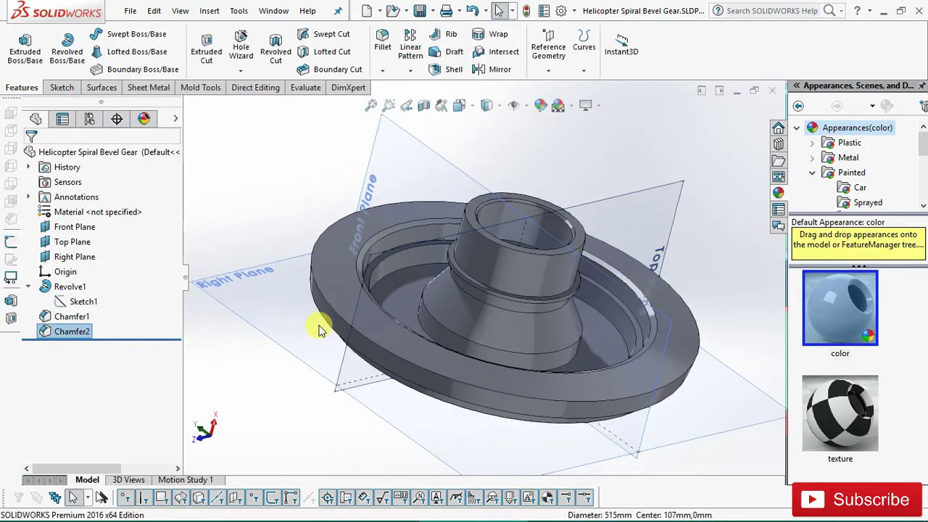
- Orient the view and try gloss blue car paint on the inner groove face
{"action": "mouse_move", "coordinate": [372, 321]}
{"action": "middle_mouse_down"}
{"action": "mouse_move", "coordinate": [303, 330]}
{"action": "mouse_move", "coordinate": [325, 306]}
{"action": "mouse_move", "coordinate": [309, 217]}
{"action": "mouse_move", "coordinate": [324, 285]}
{"action": "mouse_move", "coordinate": [621, 307]}
{"action": "mouse_move", "coordinate": [369, 249]}
{"action": "middle_mouse_up"}
{"action": "key", "text": "Up"}
{"action": "key", "text": "Left"}
{"action": "key", "text": "Left"}
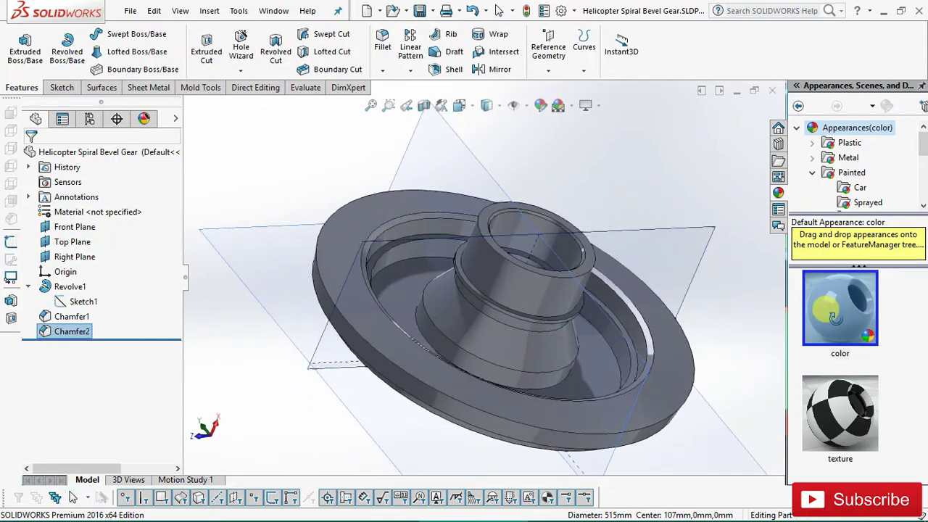
{"action": "left_click", "coordinate": [852, 190]}
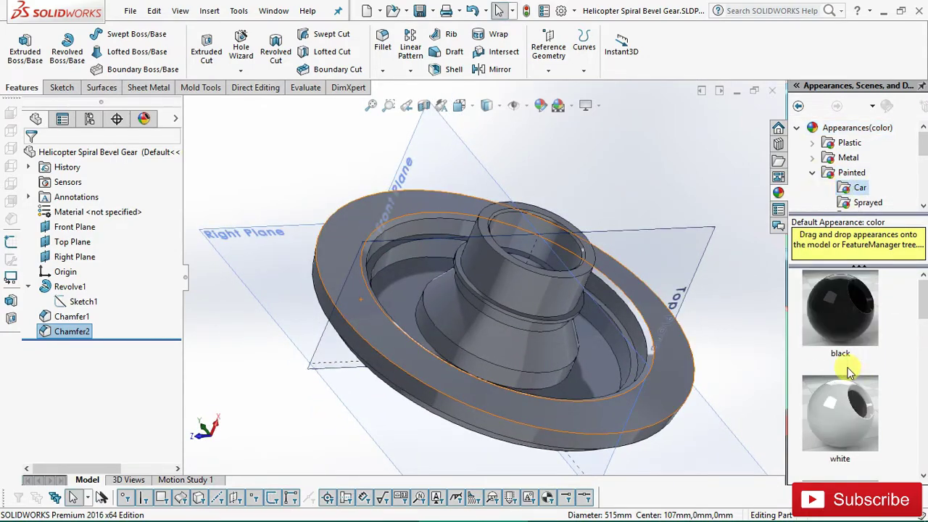
{"action": "scroll", "coordinate": [841, 355], "scroll_direction": "down", "scroll_amount": 2}
{"action": "scroll", "coordinate": [841, 355], "scroll_direction": "down", "scroll_amount": 2}
{"action": "scroll", "coordinate": [844, 353], "scroll_direction": "up", "scroll_amount": 1}
{"action": "right_click", "coordinate": [843, 353]}
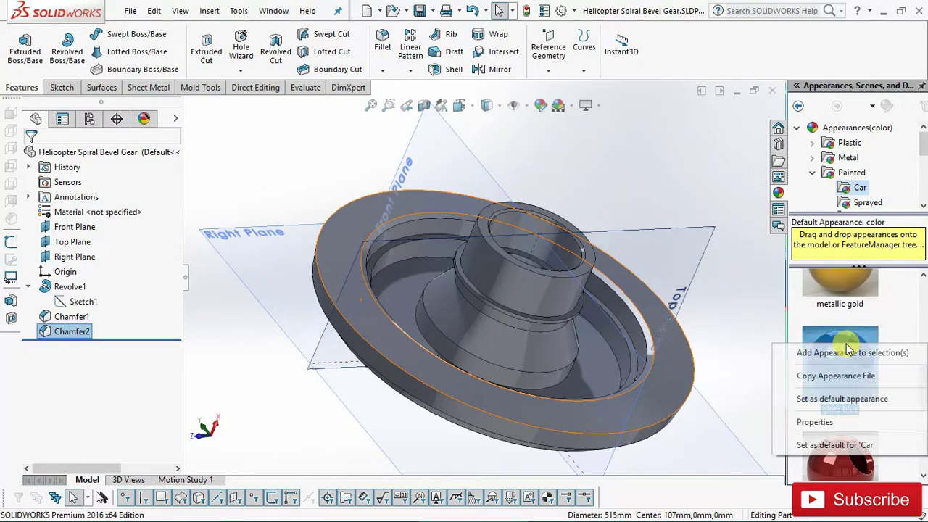
{"action": "left_click_drag", "start_coordinate": [843, 353], "coordinate": [717, 427]}
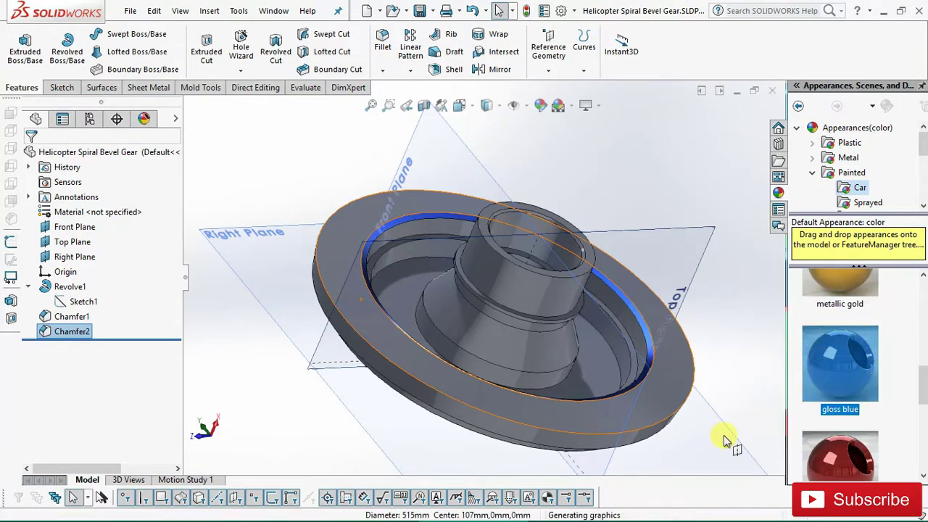
{"action": "left_click", "coordinate": [685, 377]}
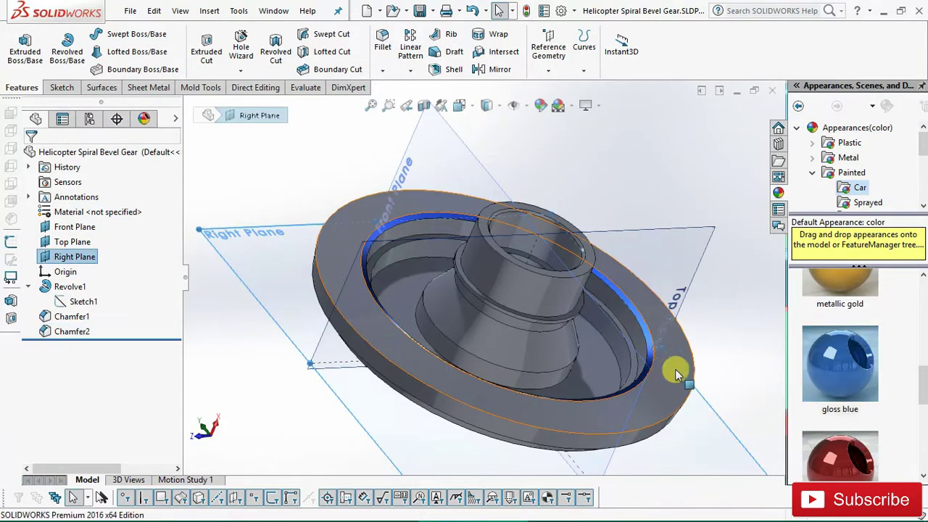
- Apply gloss blue car paint to the whole Revolve1 body
{"action": "left_click", "coordinate": [70, 286]}
{"action": "right_click", "coordinate": [875, 374]}
{"action": "left_click", "coordinate": [875, 373]}
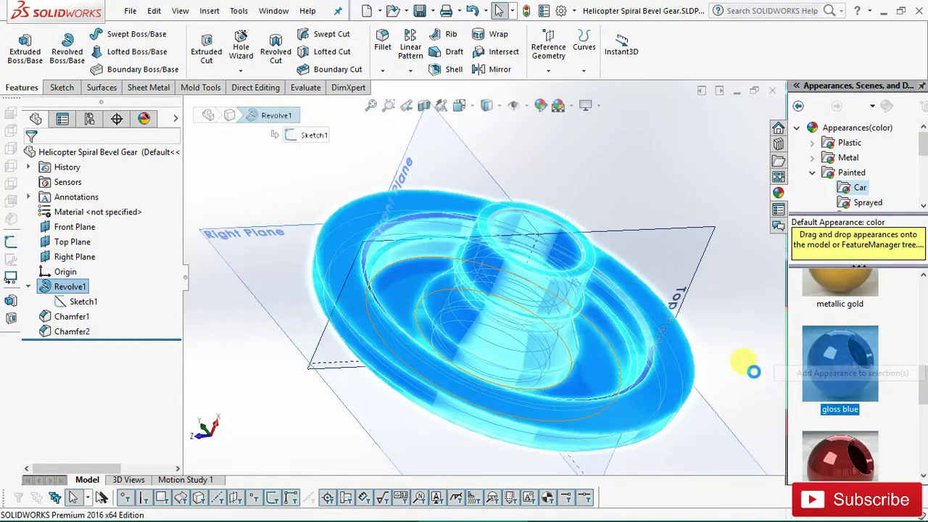
{"action": "mouse_move", "coordinate": [547, 322]}
{"action": "middle_mouse_down"}
{"action": "mouse_move", "coordinate": [440, 321]}
{"action": "mouse_move", "coordinate": [461, 329]}
{"action": "mouse_move", "coordinate": [394, 373]}
{"action": "mouse_move", "coordinate": [384, 331]}
{"action": "mouse_move", "coordinate": [399, 341]}
{"action": "mouse_move", "coordinate": [391, 218]}
{"action": "middle_mouse_up"}
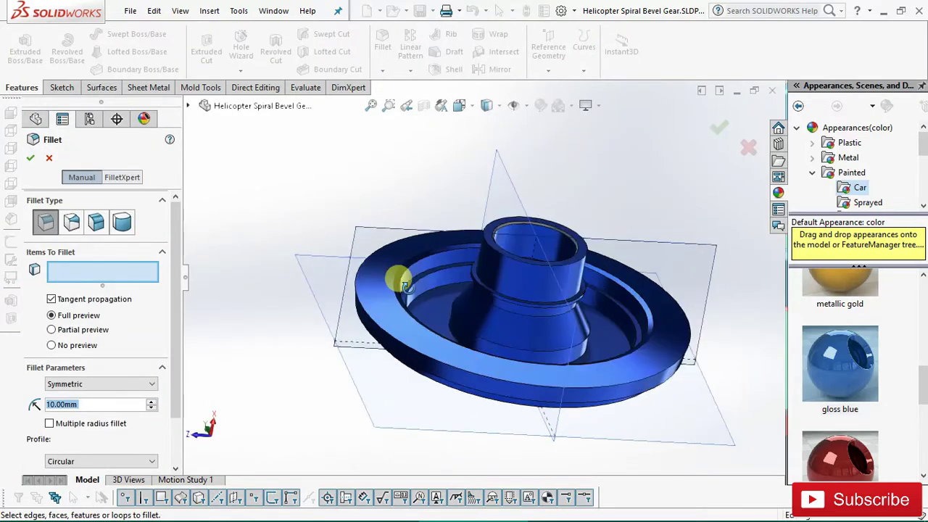
- Round the two circular edges at the cone's base with a 20 mm fillet (Fillet1)
{"action": "mouse_move", "coordinate": [400, 279]}
{"action": "middle_mouse_down"}
{"action": "mouse_move", "coordinate": [437, 174]}
{"action": "mouse_move", "coordinate": [460, 300]}
{"action": "mouse_move", "coordinate": [285, 370]}
{"action": "middle_mouse_up"}
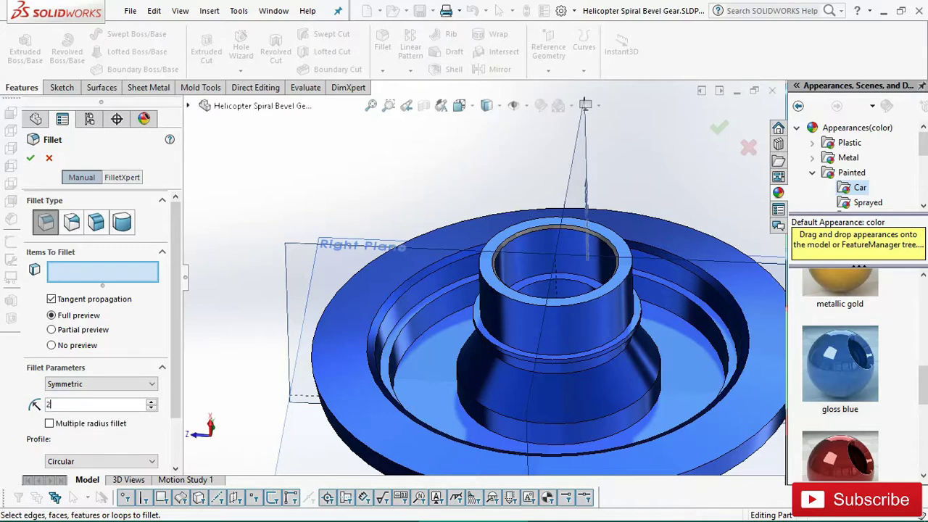
{"action": "left_click", "coordinate": [411, 344]}
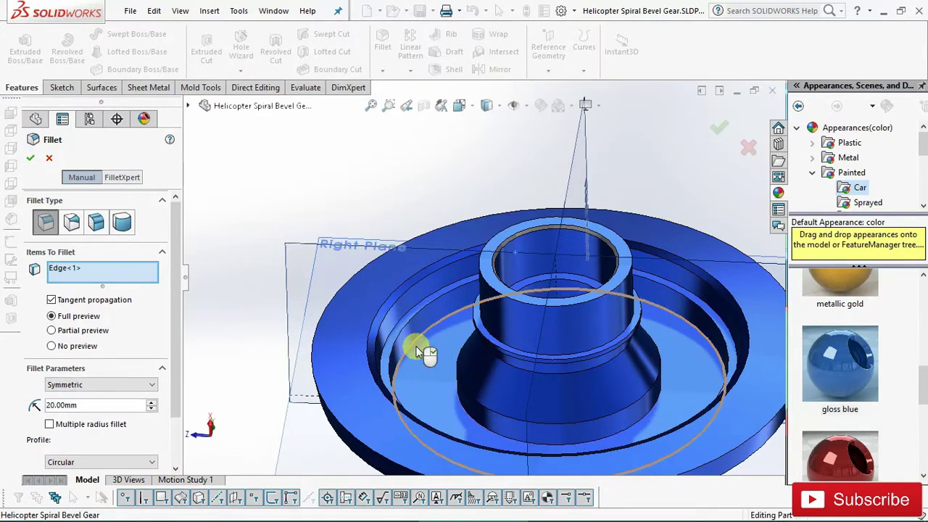
{"action": "left_click", "coordinate": [475, 423]}
{"action": "mouse_move", "coordinate": [469, 387]}
{"action": "middle_mouse_down"}
{"action": "mouse_move", "coordinate": [474, 379]}
{"action": "mouse_move", "coordinate": [497, 408]}
{"action": "mouse_move", "coordinate": [471, 389]}
{"action": "mouse_move", "coordinate": [472, 408]}
{"action": "middle_mouse_up"}
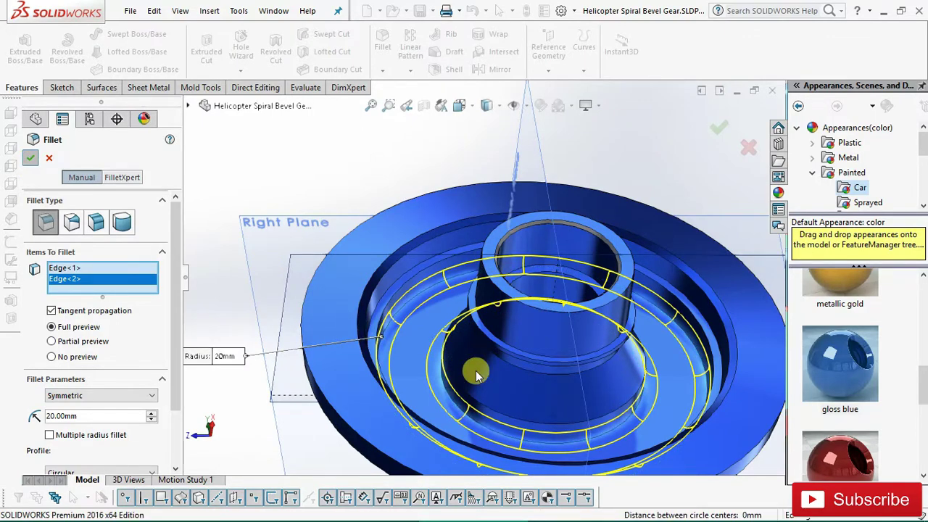
{"action": "key", "text": "Return"}
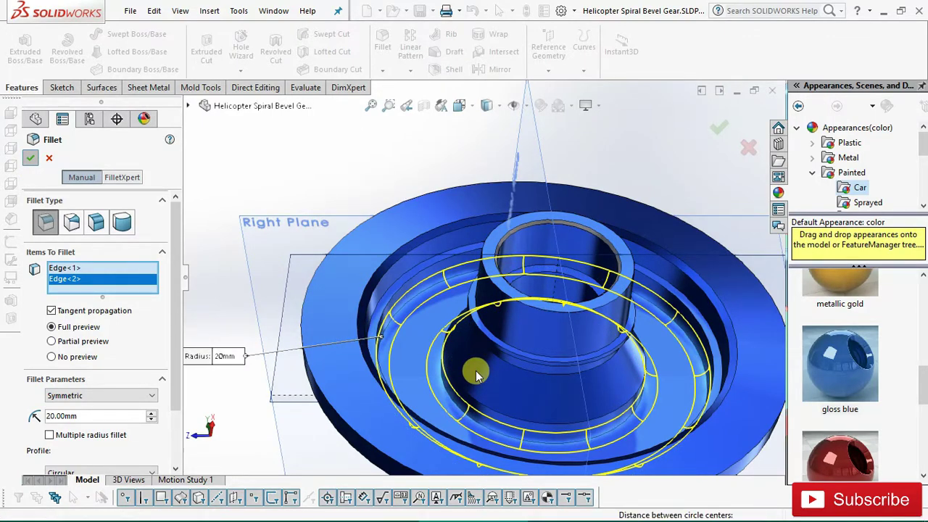
{"action": "mouse_move", "coordinate": [511, 355]}
{"action": "middle_mouse_down"}
{"action": "mouse_move", "coordinate": [416, 293]}
{"action": "mouse_move", "coordinate": [442, 322]}
{"action": "mouse_move", "coordinate": [431, 283]}
{"action": "mouse_move", "coordinate": [710, 330]}
{"action": "middle_mouse_up"}
{"action": "scroll", "coordinate": [628, 363], "scroll_direction": "down", "scroll_amount": 2}
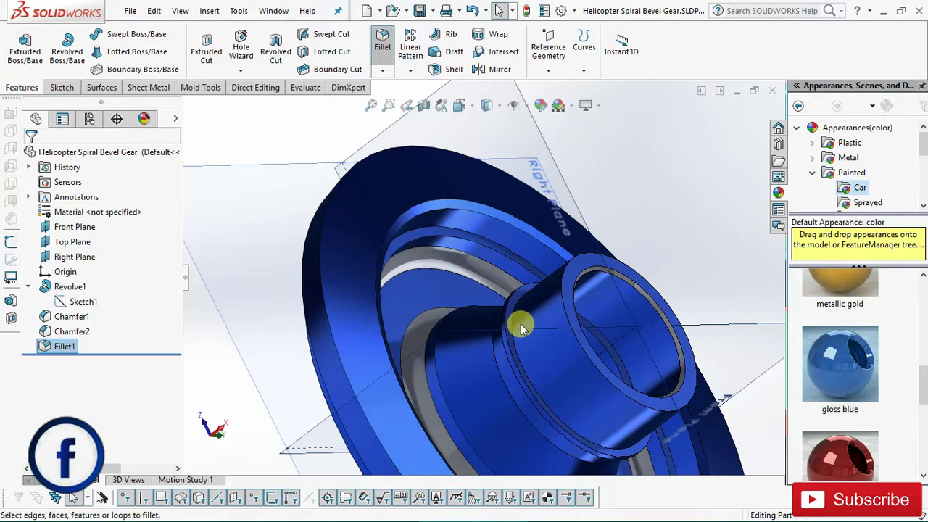
- Round the step edge under the upper cylinder with a 12 mm fillet (Fillet2)
{"action": "mouse_move", "coordinate": [534, 280]}
{"action": "middle_mouse_down"}
{"action": "mouse_move", "coordinate": [563, 255]}
{"action": "mouse_move", "coordinate": [549, 240]}
{"action": "middle_mouse_up"}
{"action": "scroll", "coordinate": [537, 364], "scroll_direction": "down", "scroll_amount": 3}
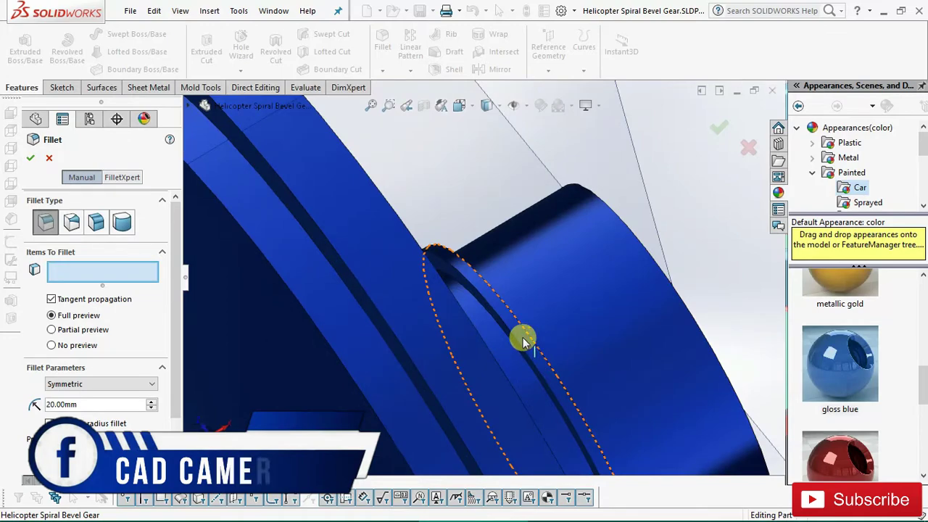
{"action": "scroll", "coordinate": [500, 328], "scroll_direction": "up", "scroll_amount": 3}
{"action": "mouse_move", "coordinate": [505, 327]}
{"action": "middle_mouse_down"}
{"action": "mouse_move", "coordinate": [480, 278]}
{"action": "mouse_move", "coordinate": [520, 266]}
{"action": "mouse_move", "coordinate": [495, 271]}
{"action": "mouse_move", "coordinate": [514, 322]}
{"action": "mouse_move", "coordinate": [503, 283]}
{"action": "mouse_move", "coordinate": [521, 294]}
{"action": "mouse_move", "coordinate": [505, 304]}
{"action": "mouse_move", "coordinate": [512, 317]}
{"action": "mouse_move", "coordinate": [508, 249]}
{"action": "mouse_move", "coordinate": [505, 305]}
{"action": "middle_mouse_up"}
{"action": "scroll", "coordinate": [520, 265], "scroll_direction": "down", "scroll_amount": 5}
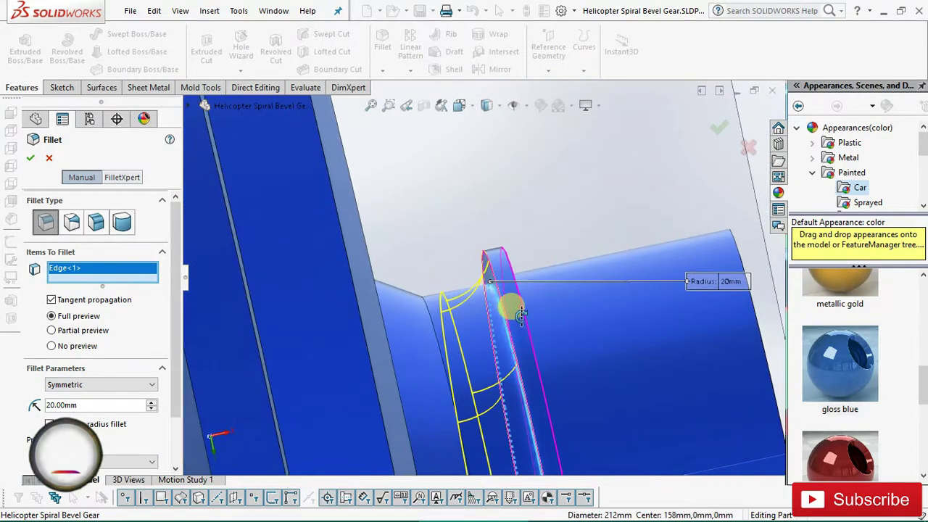
{"action": "left_click_drag", "start_coordinate": [98, 405], "coordinate": [26, 400]}
{"action": "type", "text": "12"}
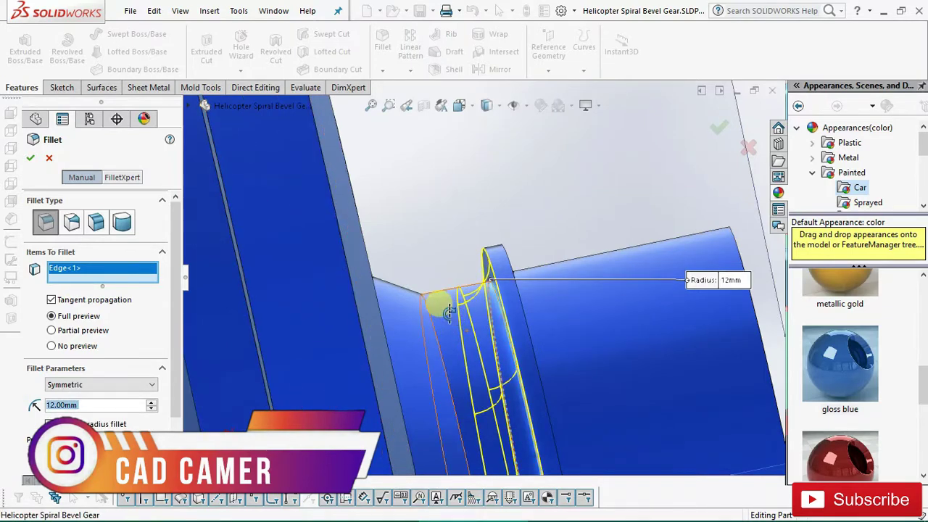
{"action": "middle_click_drag", "start_coordinate": [449, 311], "coordinate": [472, 321]}
{"action": "scroll", "coordinate": [472, 321], "scroll_direction": "up", "scroll_amount": 5}
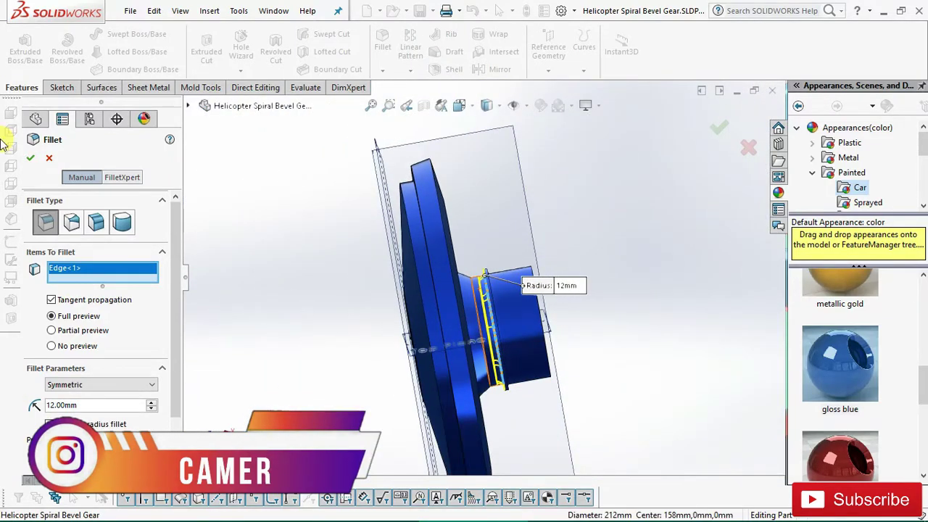
{"action": "left_click", "coordinate": [29, 157]}
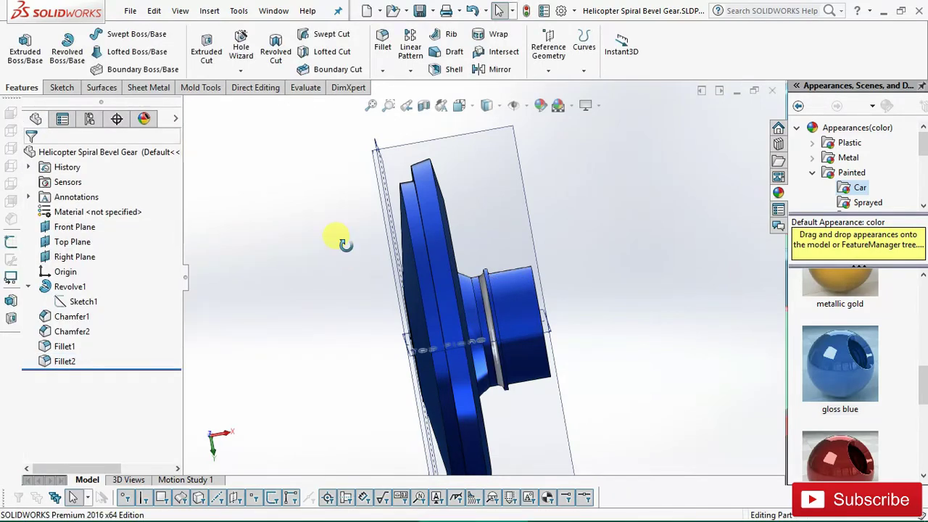
{"action": "mouse_move", "coordinate": [337, 237]}
{"action": "middle_mouse_down"}
{"action": "mouse_move", "coordinate": [353, 240]}
{"action": "mouse_move", "coordinate": [369, 219]}
{"action": "mouse_move", "coordinate": [339, 189]}
{"action": "middle_mouse_up"}
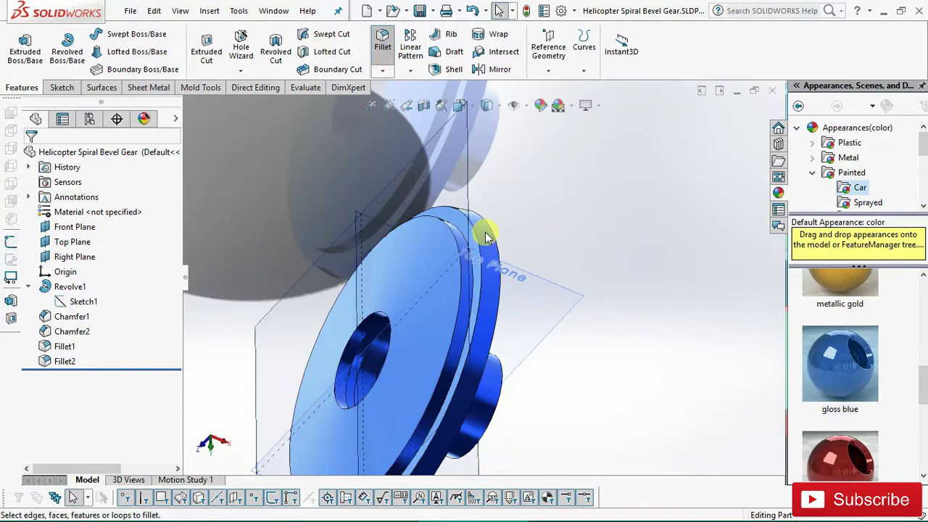
- Add three rim edges of the disc and the bore edge to the 5 mm fillet
{"action": "scroll", "coordinate": [464, 239], "scroll_direction": "down", "scroll_amount": 1}
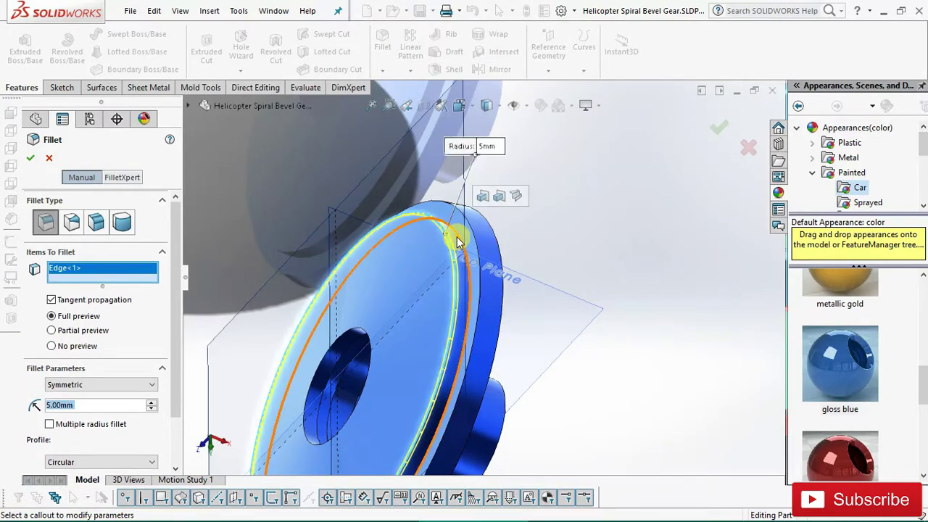
{"action": "scroll", "coordinate": [522, 245], "scroll_direction": "down", "scroll_amount": 2}
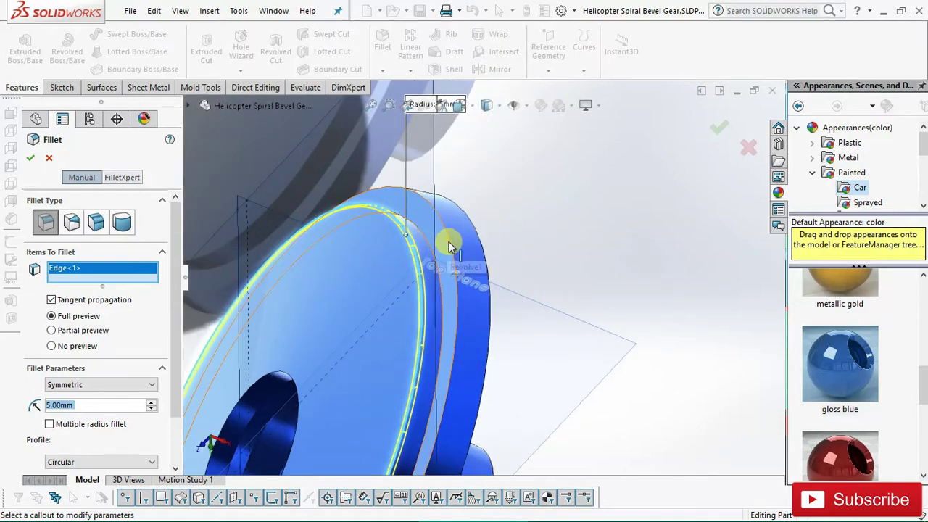
{"action": "left_click", "coordinate": [450, 247]}
{"action": "middle_click_drag", "start_coordinate": [472, 253], "coordinate": [488, 242]}
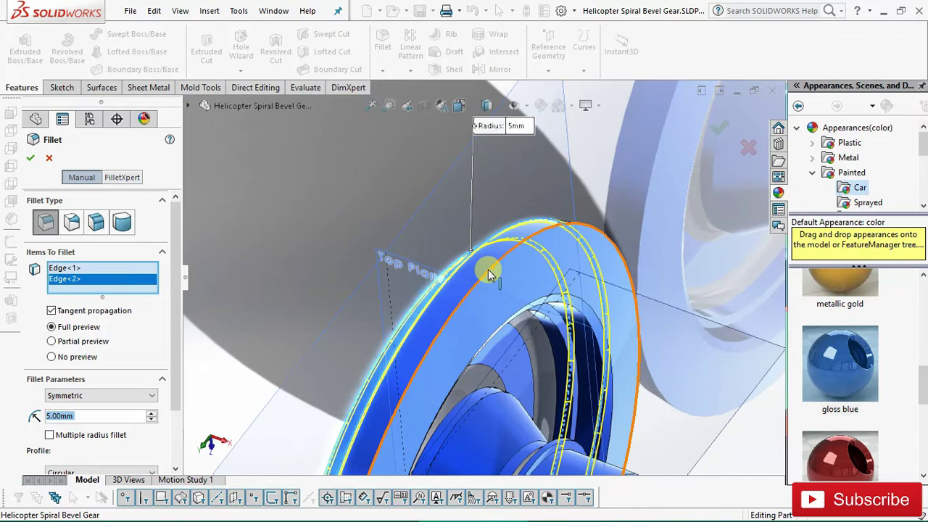
{"action": "left_click", "coordinate": [487, 268]}
{"action": "mouse_move", "coordinate": [487, 269]}
{"action": "middle_mouse_down"}
{"action": "mouse_move", "coordinate": [513, 228]}
{"action": "mouse_move", "coordinate": [531, 285]}
{"action": "middle_mouse_up"}
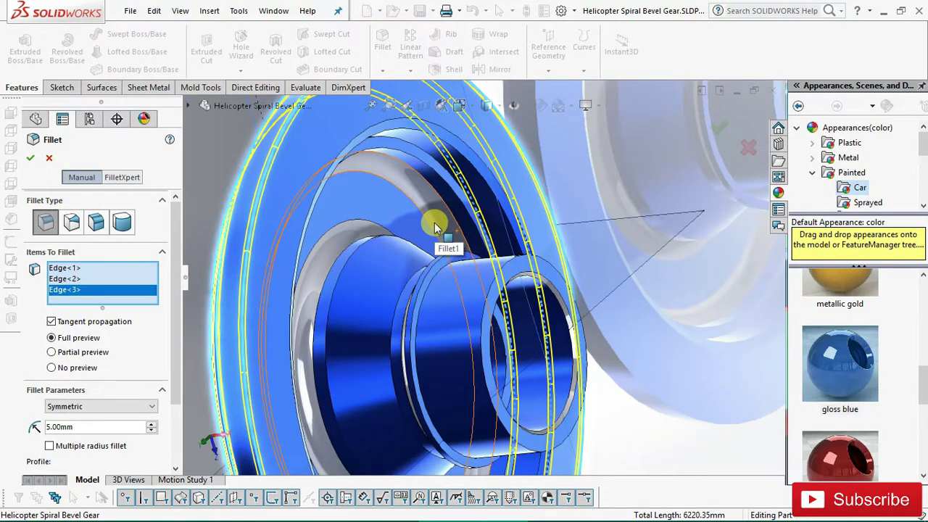
{"action": "mouse_move", "coordinate": [435, 227]}
{"action": "middle_mouse_down"}
{"action": "mouse_move", "coordinate": [360, 134]}
{"action": "mouse_move", "coordinate": [326, 228]}
{"action": "mouse_move", "coordinate": [371, 209]}
{"action": "mouse_move", "coordinate": [349, 145]}
{"action": "mouse_move", "coordinate": [349, 83]}
{"action": "mouse_move", "coordinate": [387, 143]}
{"action": "mouse_move", "coordinate": [424, 46]}
{"action": "mouse_move", "coordinate": [472, 108]}
{"action": "mouse_move", "coordinate": [480, 72]}
{"action": "mouse_move", "coordinate": [475, 88]}
{"action": "middle_mouse_up"}
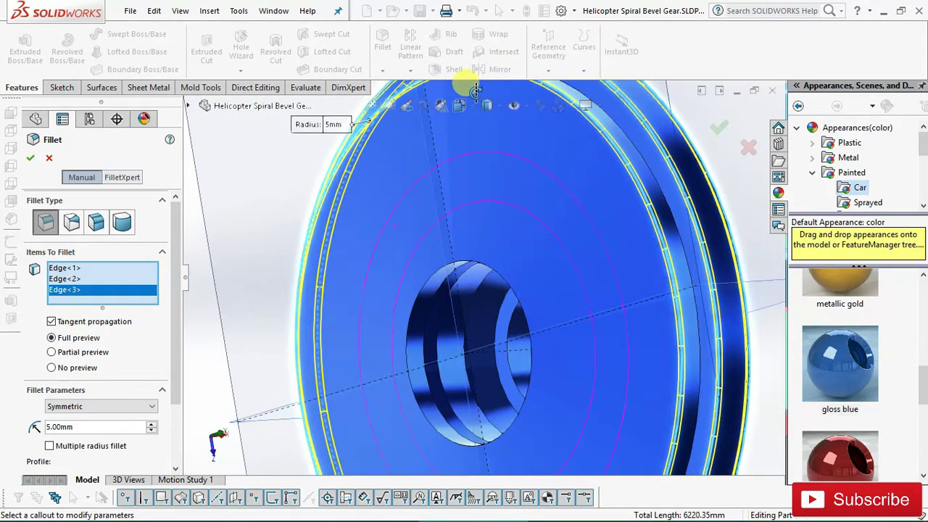
{"action": "middle_click_drag", "start_coordinate": [467, 155], "coordinate": [414, 325]}
{"action": "scroll", "coordinate": [435, 311], "scroll_direction": "down", "scroll_amount": 3}
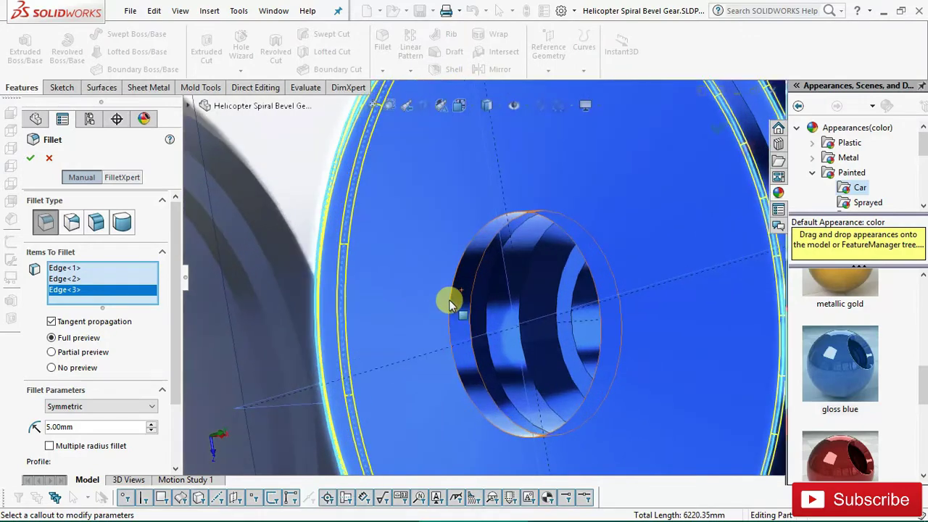
{"action": "left_click", "coordinate": [448, 308]}
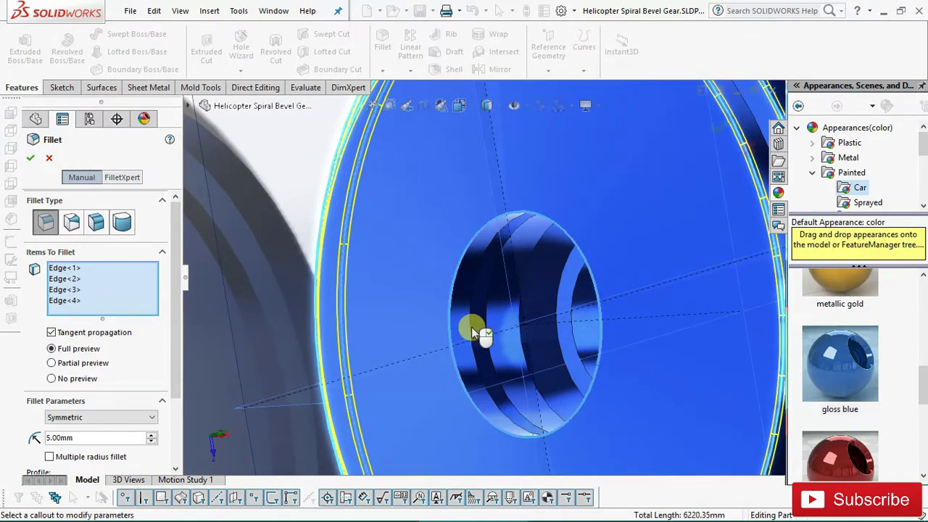
- Add the hub-base and boss-rim edges, then confirm Fillet3 at 5 mm
{"action": "mouse_move", "coordinate": [480, 331]}
{"action": "middle_mouse_down"}
{"action": "mouse_move", "coordinate": [472, 338]}
{"action": "mouse_move", "coordinate": [478, 394]}
{"action": "mouse_move", "coordinate": [490, 377]}
{"action": "mouse_move", "coordinate": [441, 321]}
{"action": "mouse_move", "coordinate": [399, 306]}
{"action": "mouse_move", "coordinate": [384, 221]}
{"action": "middle_mouse_up"}
{"action": "left_click", "coordinate": [478, 393]}
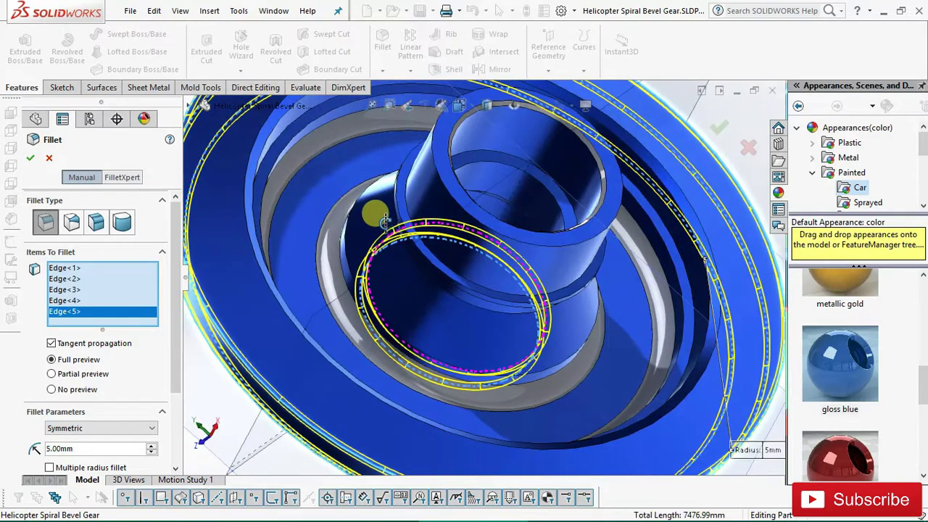
{"action": "key", "text": "ctrl+7"}
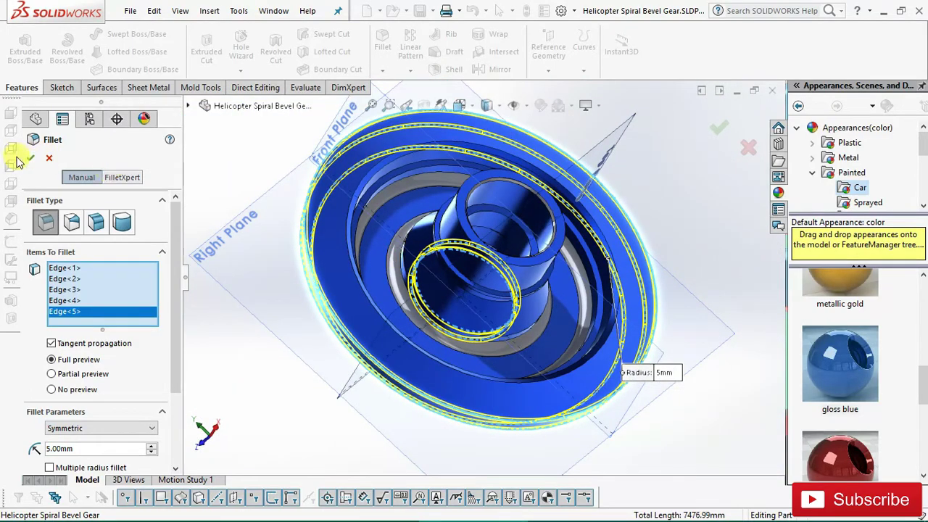
{"action": "mouse_move", "coordinate": [461, 332]}
{"action": "middle_mouse_down"}
{"action": "mouse_move", "coordinate": [393, 261]}
{"action": "mouse_move", "coordinate": [455, 222]}
{"action": "middle_mouse_up"}
{"action": "scroll", "coordinate": [455, 222], "scroll_direction": "down", "scroll_amount": 3}
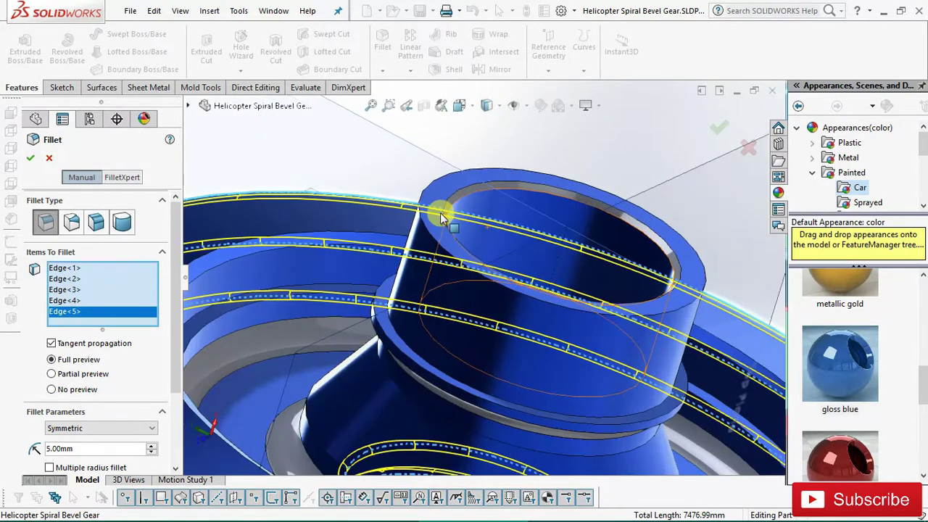
{"action": "scroll", "coordinate": [441, 213], "scroll_direction": "down", "scroll_amount": 3}
{"action": "left_click", "coordinate": [426, 247]}
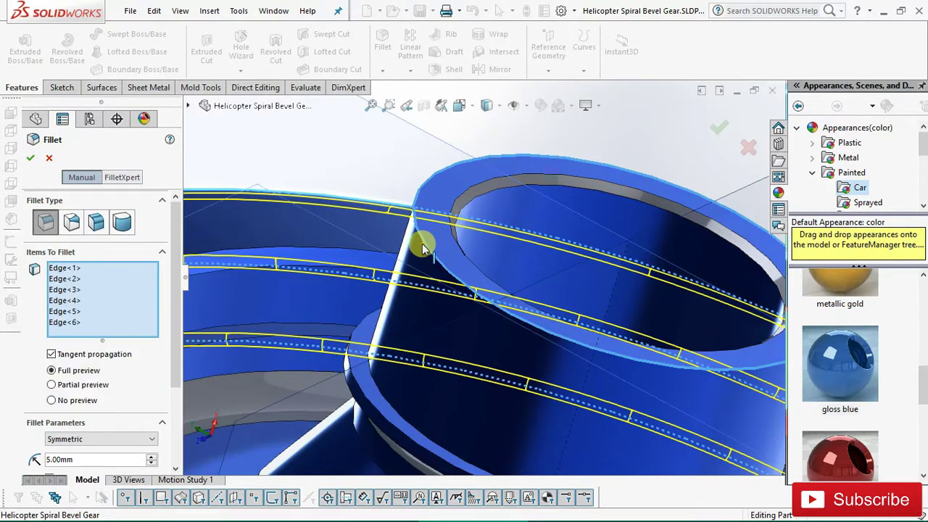
{"action": "mouse_move", "coordinate": [406, 257]}
{"action": "middle_mouse_down"}
{"action": "mouse_move", "coordinate": [404, 217]}
{"action": "mouse_move", "coordinate": [387, 232]}
{"action": "middle_mouse_up"}
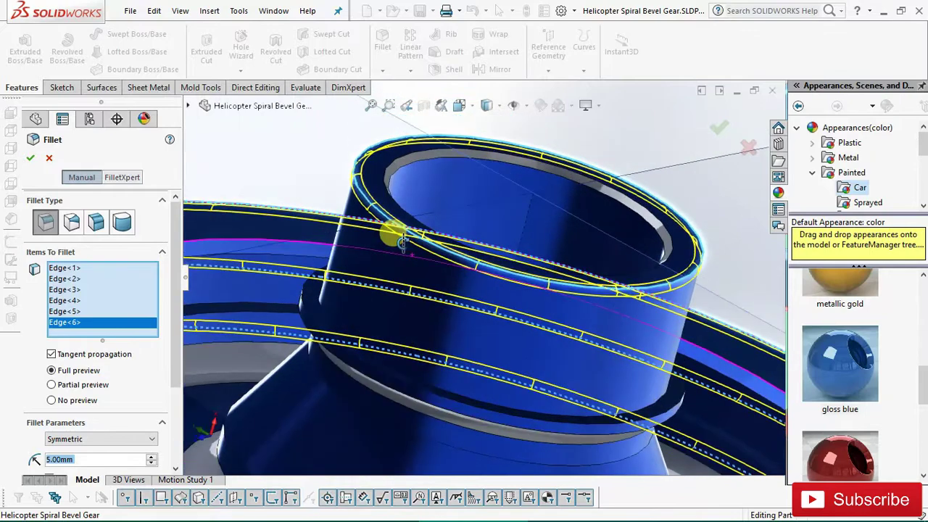
{"action": "left_click", "coordinate": [29, 161]}
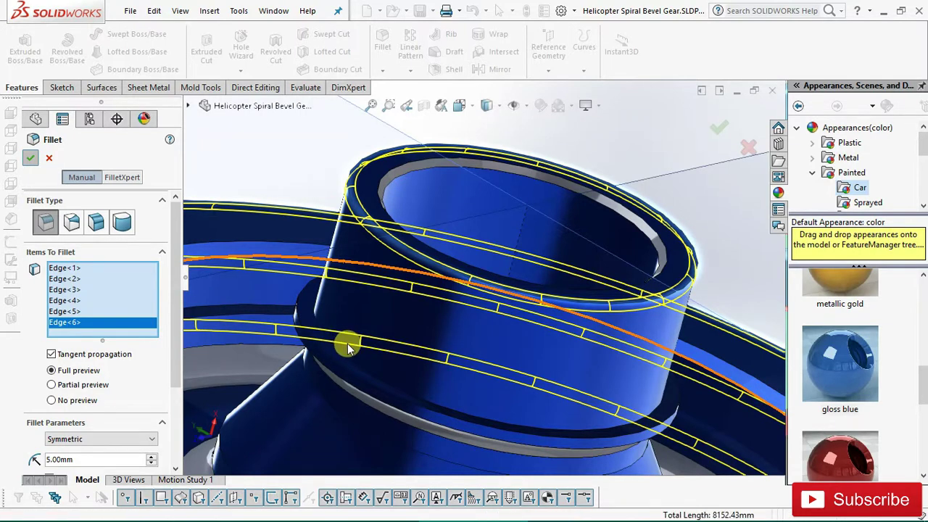
{"action": "mouse_move", "coordinate": [388, 352]}
{"action": "middle_mouse_down"}
{"action": "mouse_move", "coordinate": [367, 306]}
{"action": "mouse_move", "coordinate": [348, 348]}
{"action": "middle_mouse_up"}
{"action": "scroll", "coordinate": [362, 368], "scroll_direction": "up", "scroll_amount": 2}
{"action": "scroll", "coordinate": [381, 366], "scroll_direction": "up", "scroll_amount": 3}
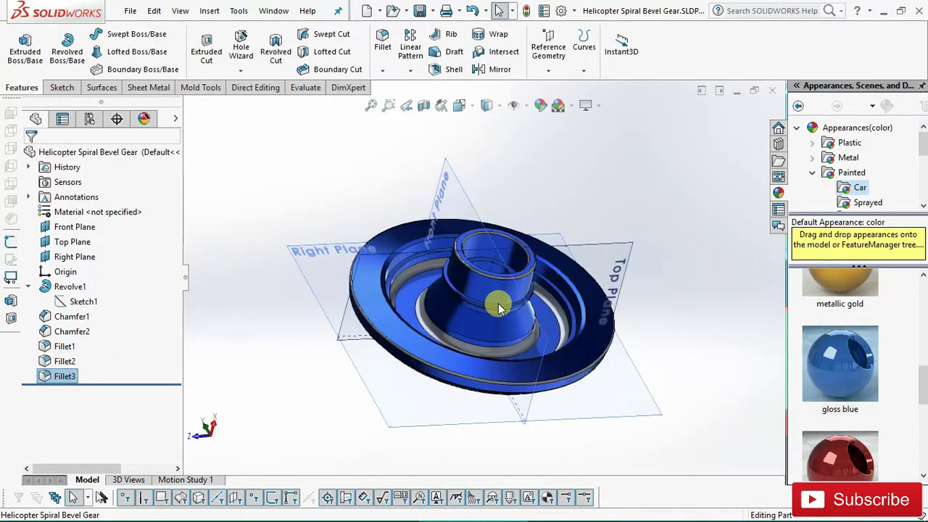
- Apply the white appearance to Chamfer1 and Chamfer2
{"action": "scroll", "coordinate": [498, 308], "scroll_direction": "down", "scroll_amount": 2}
{"action": "scroll", "coordinate": [500, 249], "scroll_direction": "down", "scroll_amount": 2}
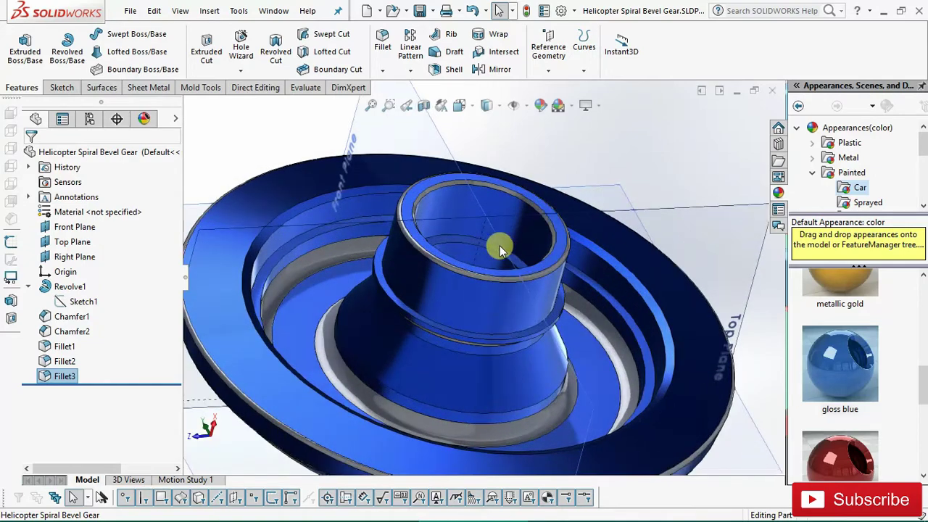
{"action": "left_click", "coordinate": [75, 319]}
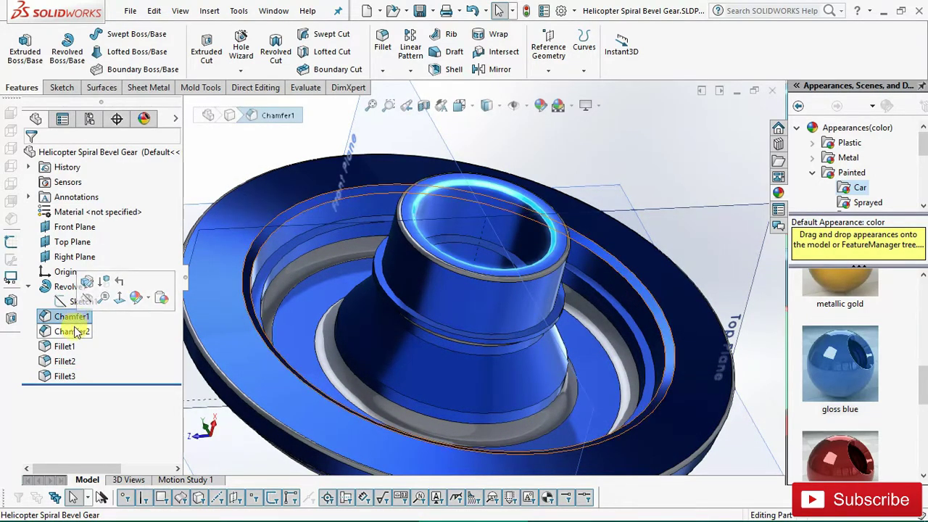
{"action": "left_click", "coordinate": [73, 331], "text": "ctrl"}
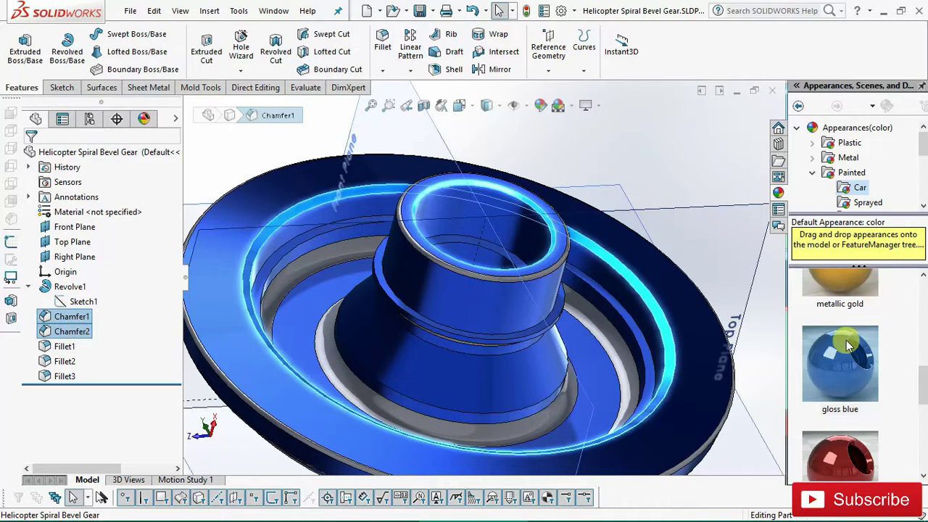
{"action": "scroll", "coordinate": [838, 362], "scroll_direction": "down", "scroll_amount": 5}
{"action": "right_click", "coordinate": [840, 397]}
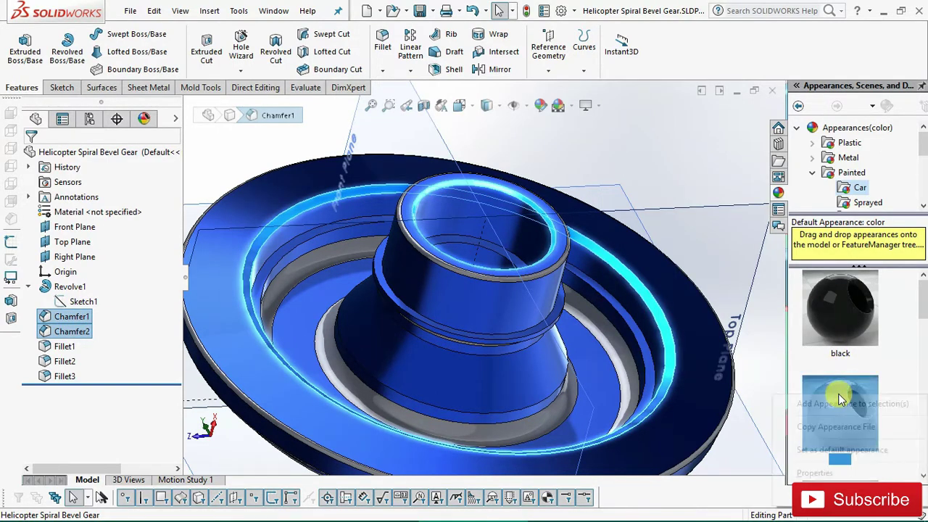
{"action": "left_click", "coordinate": [830, 404]}
{"action": "left_click", "coordinate": [689, 157]}
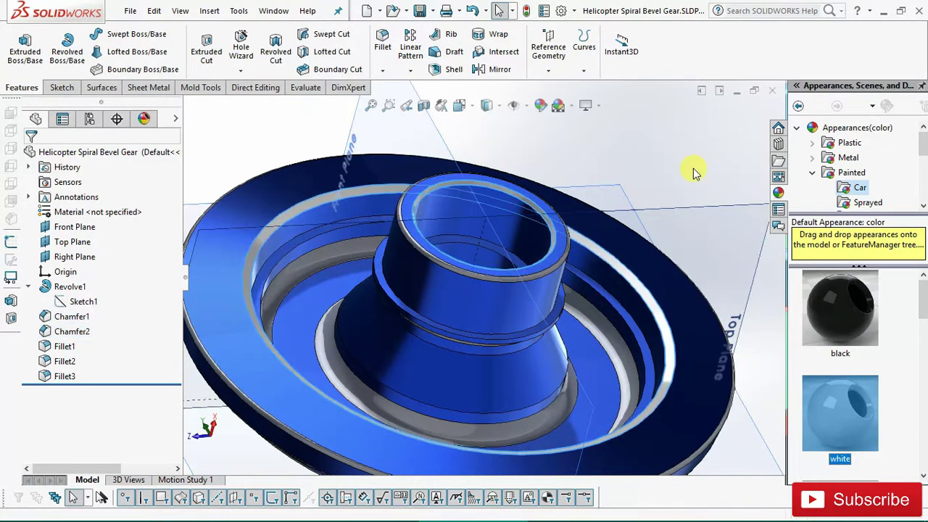
- Orbit the gear to a tilted oblique view and select the Right Plane
{"action": "mouse_move", "coordinate": [689, 157]}
{"action": "middle_mouse_down"}
{"action": "mouse_move", "coordinate": [642, 331]}
{"action": "mouse_move", "coordinate": [601, 300]}
{"action": "mouse_move", "coordinate": [597, 313]}
{"action": "mouse_move", "coordinate": [642, 341]}
{"action": "mouse_move", "coordinate": [621, 369]}
{"action": "mouse_move", "coordinate": [633, 408]}
{"action": "mouse_move", "coordinate": [735, 331]}
{"action": "mouse_move", "coordinate": [747, 340]}
{"action": "mouse_move", "coordinate": [714, 253]}
{"action": "mouse_move", "coordinate": [740, 262]}
{"action": "mouse_move", "coordinate": [667, 275]}
{"action": "mouse_move", "coordinate": [618, 237]}
{"action": "middle_mouse_up"}
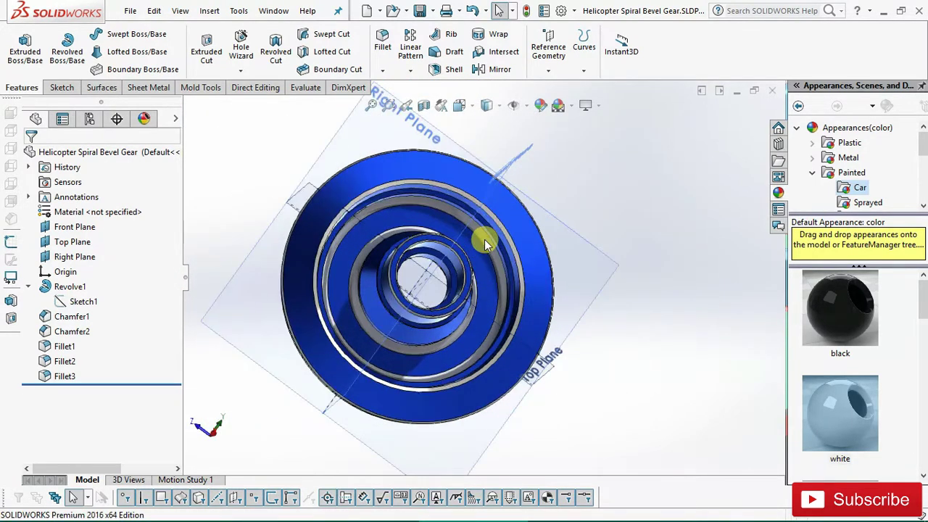
{"action": "mouse_move", "coordinate": [443, 267]}
{"action": "middle_mouse_down"}
{"action": "mouse_move", "coordinate": [426, 321]}
{"action": "mouse_move", "coordinate": [408, 243]}
{"action": "mouse_move", "coordinate": [385, 253]}
{"action": "mouse_move", "coordinate": [394, 290]}
{"action": "mouse_move", "coordinate": [517, 239]}
{"action": "mouse_move", "coordinate": [529, 191]}
{"action": "mouse_move", "coordinate": [474, 266]}
{"action": "mouse_move", "coordinate": [520, 221]}
{"action": "mouse_move", "coordinate": [358, 239]}
{"action": "middle_mouse_up"}
{"action": "left_click", "coordinate": [291, 222]}
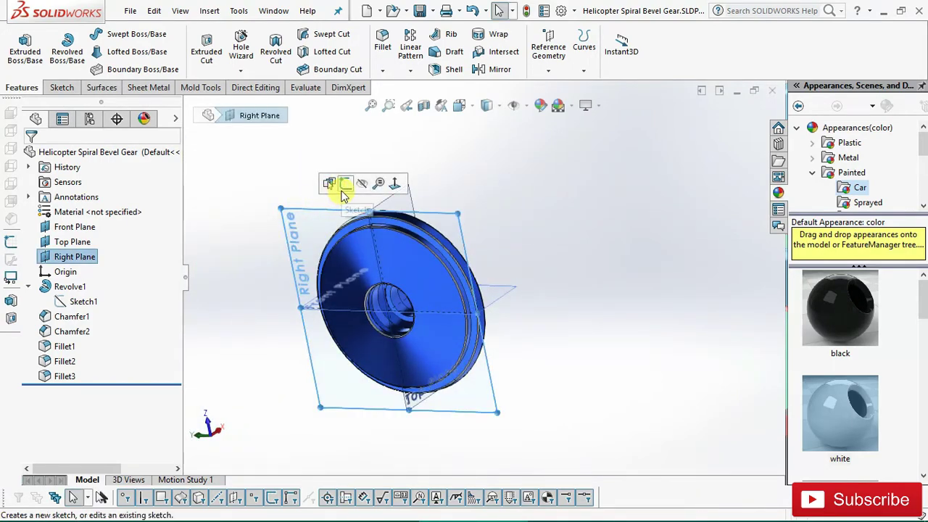
- Draw a small circle on the Right Plane centred on the vertical axis
{"action": "left_click", "coordinate": [343, 188]}
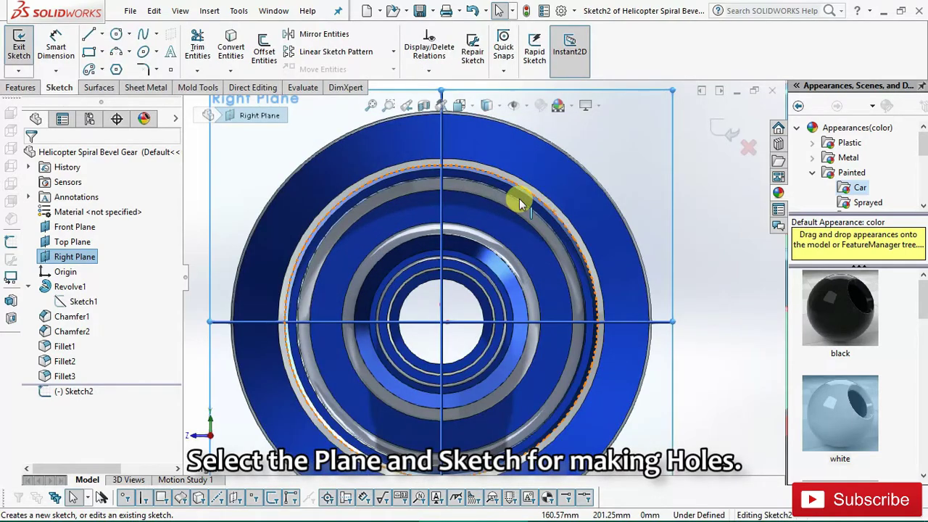
{"action": "scroll", "coordinate": [519, 203], "scroll_direction": "down", "scroll_amount": 2}
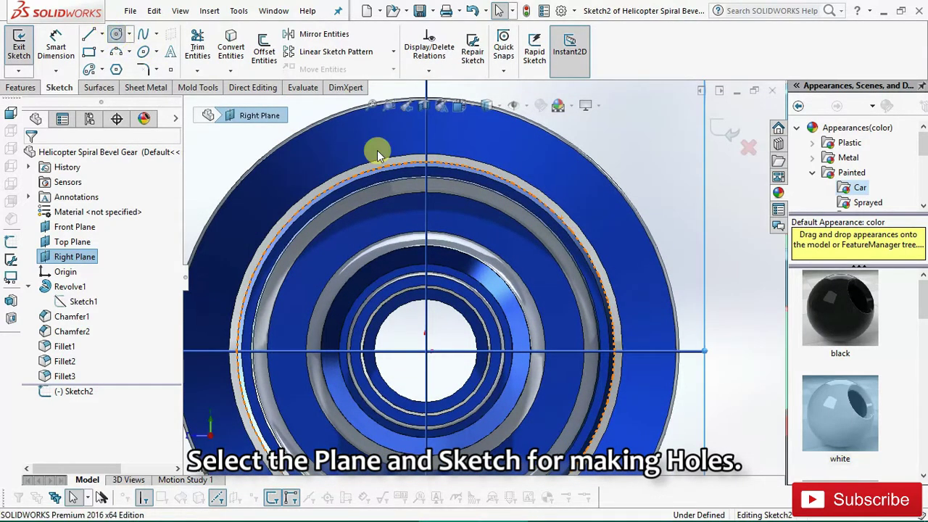
{"action": "left_click", "coordinate": [425, 213]}
{"action": "type", "text": "90"}
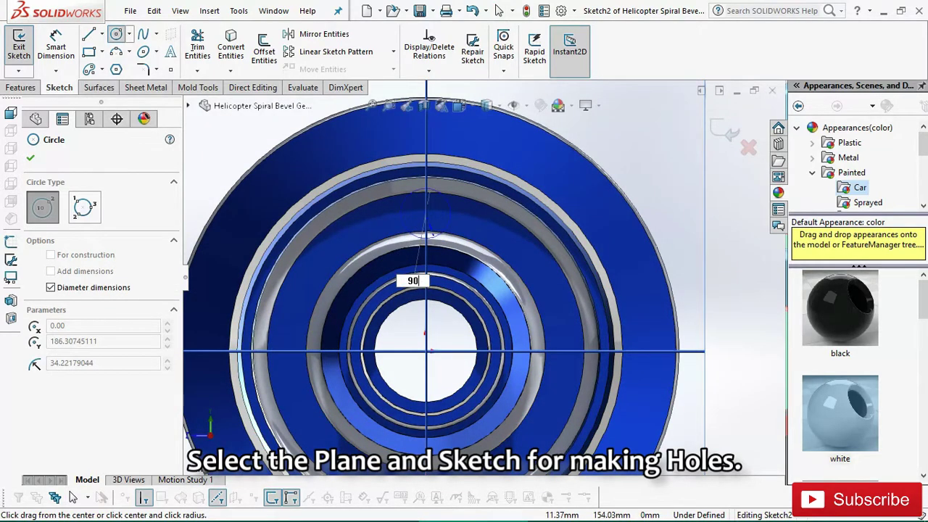
{"action": "key", "text": "Return"}
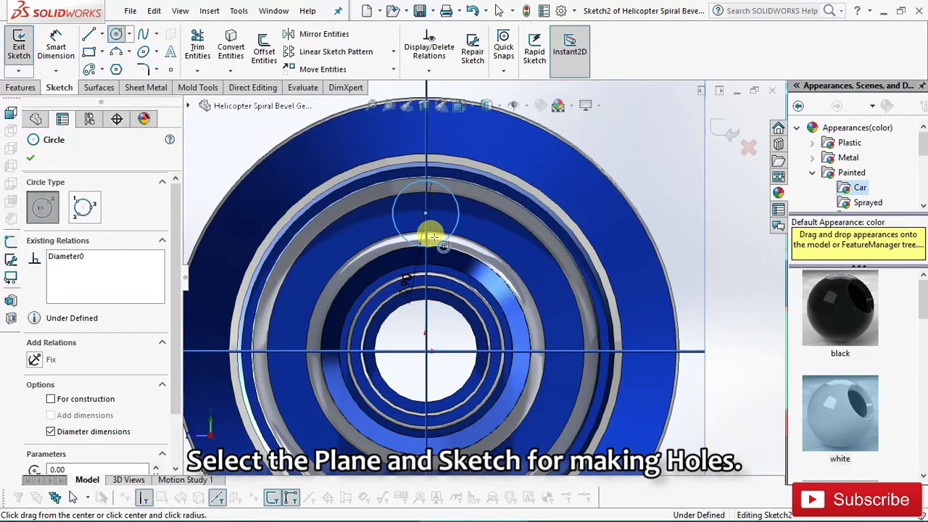
{"action": "left_click", "coordinate": [56, 45]}
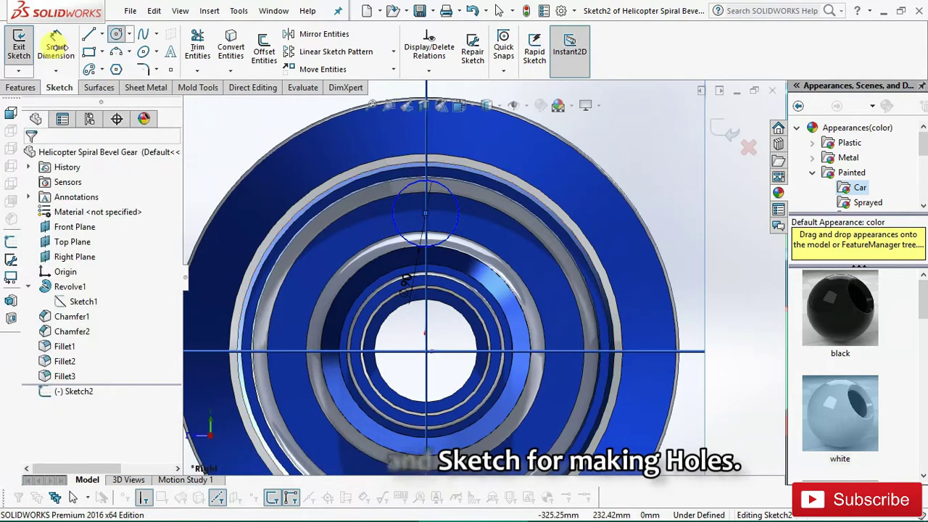
- Dimension the circle's centre 187.50 above the origin
{"action": "left_click", "coordinate": [426, 215]}
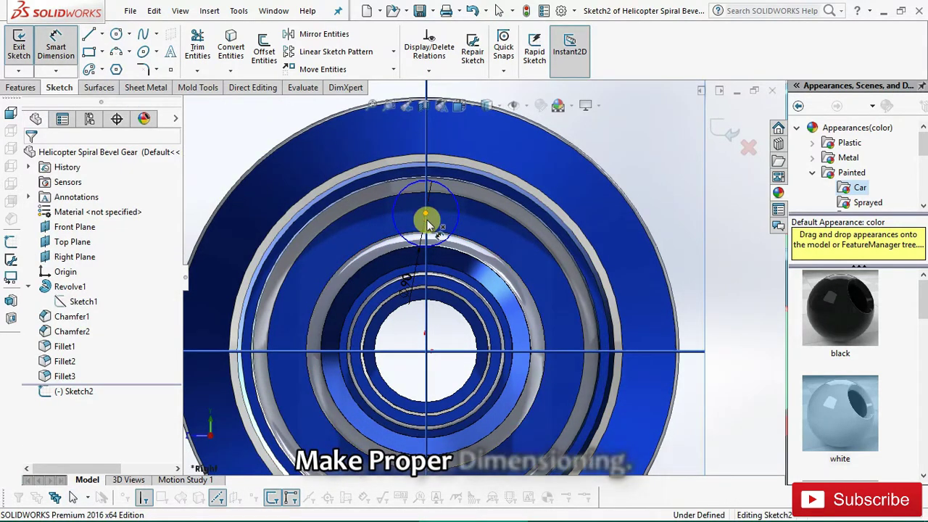
{"action": "left_click", "coordinate": [426, 352]}
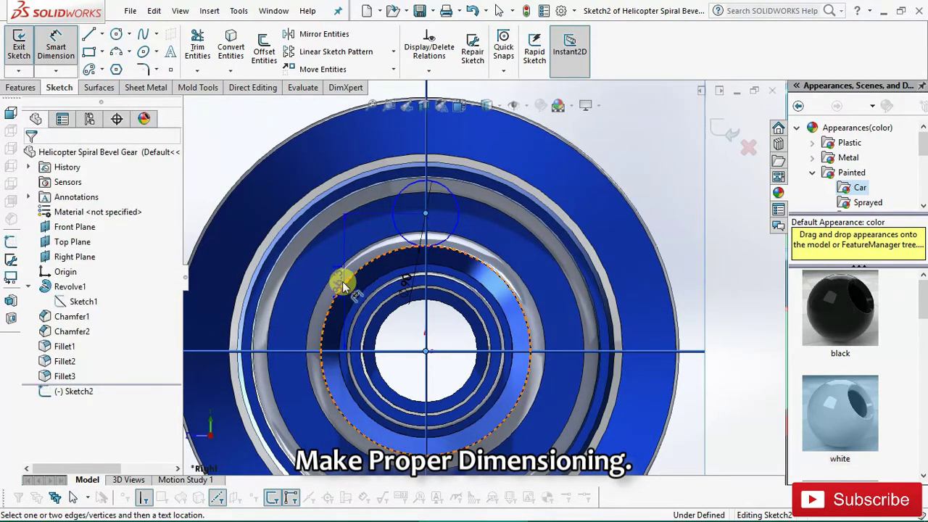
{"action": "key", "text": "f"}
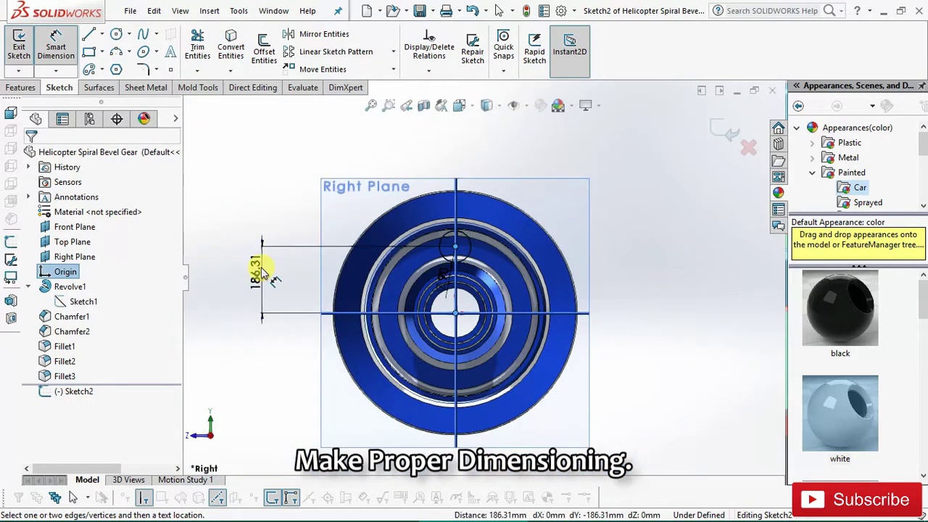
{"action": "left_click", "coordinate": [263, 273]}
{"action": "type", "text": "375/2"}
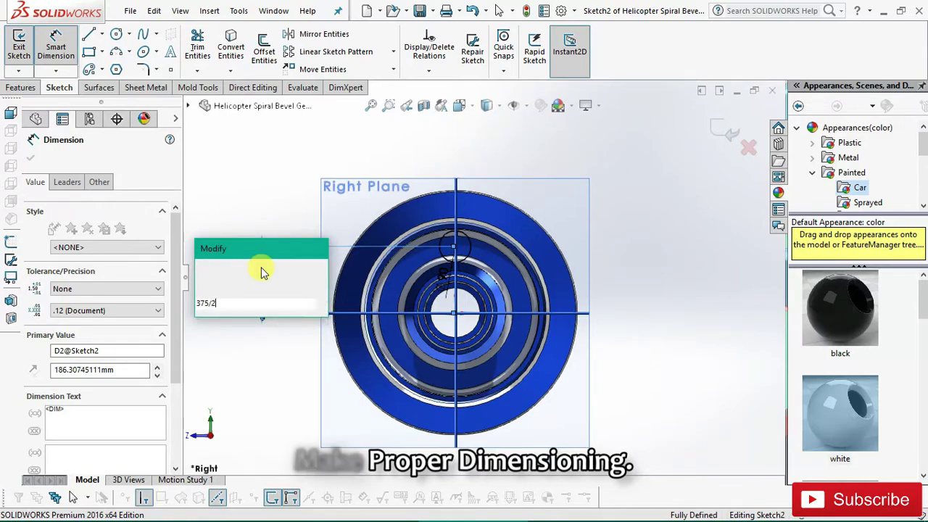
{"action": "key", "text": "Return"}
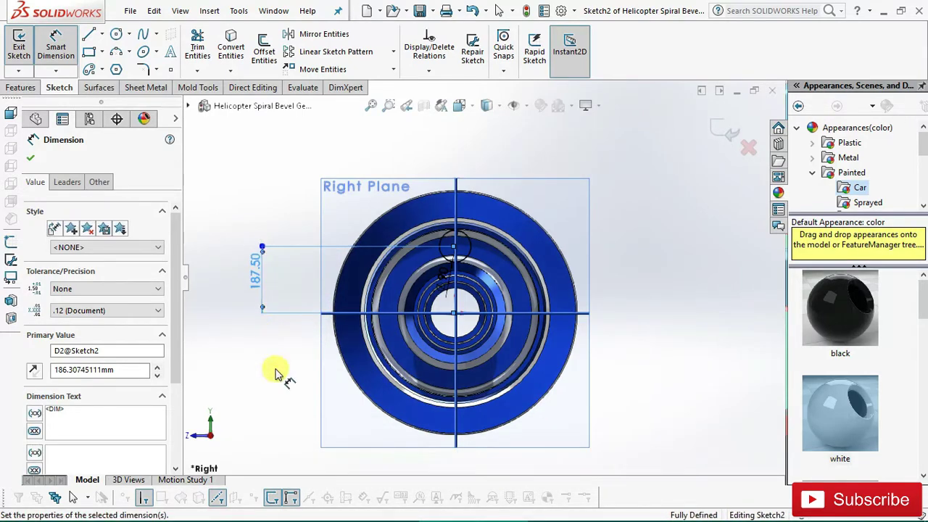
{"action": "left_click", "coordinate": [476, 269]}
{"action": "scroll", "coordinate": [476, 274], "scroll_direction": "down", "scroll_amount": 2}
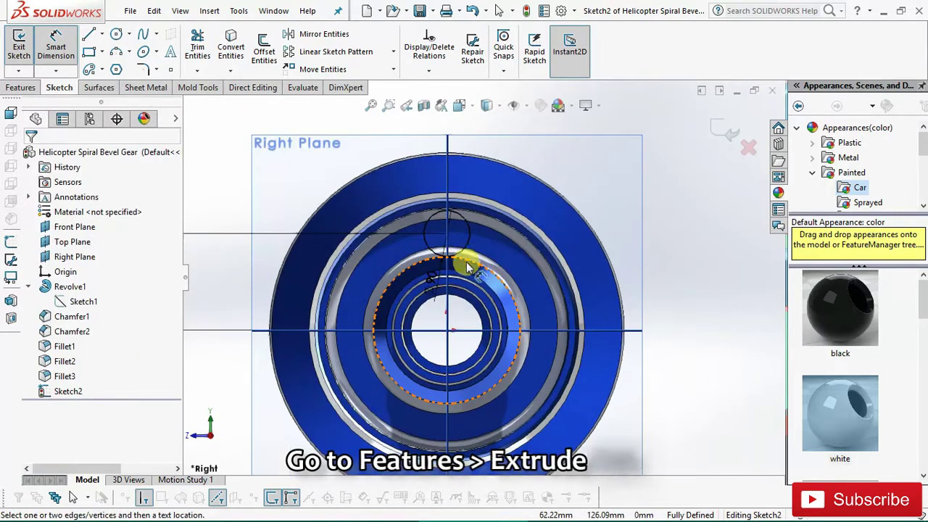
- Extrude-cut Sketch2 Through All to punch the first hole through the flange
{"action": "left_click", "coordinate": [21, 88]}
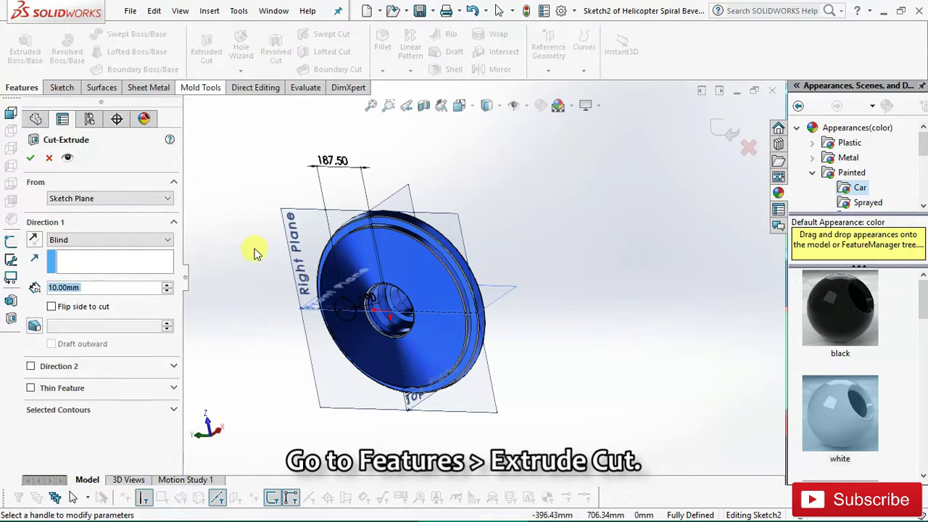
{"action": "scroll", "coordinate": [330, 311], "scroll_direction": "down", "scroll_amount": 3}
{"action": "scroll", "coordinate": [337, 311], "scroll_direction": "down", "scroll_amount": 2}
{"action": "mouse_move", "coordinate": [348, 312]}
{"action": "middle_mouse_down"}
{"action": "mouse_move", "coordinate": [311, 321]}
{"action": "mouse_move", "coordinate": [333, 336]}
{"action": "mouse_move", "coordinate": [6, 249]}
{"action": "middle_mouse_up"}
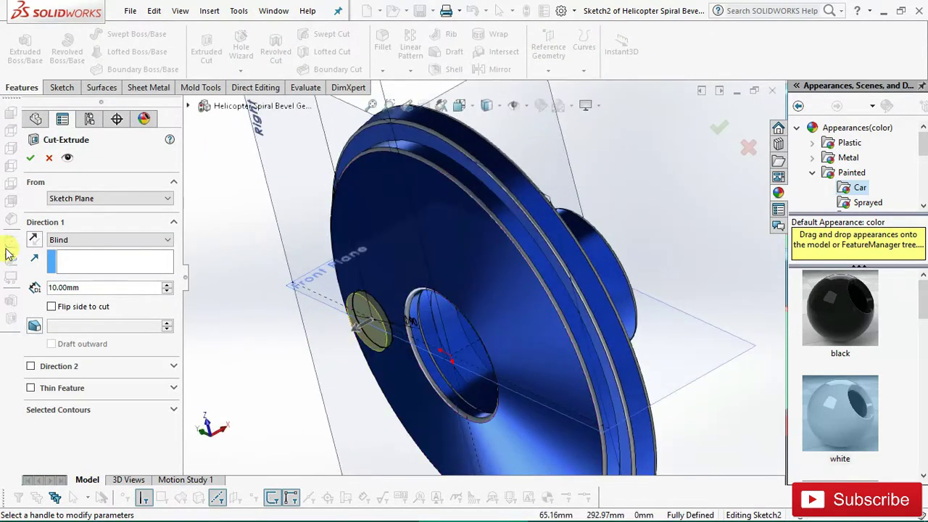
{"action": "left_click", "coordinate": [80, 241]}
{"action": "left_click", "coordinate": [78, 263]}
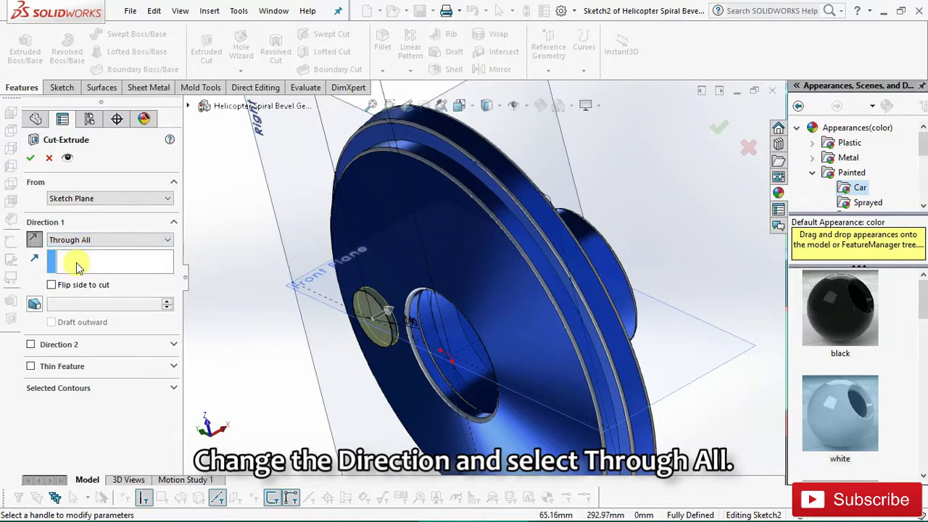
{"action": "mouse_move", "coordinate": [268, 301]}
{"action": "middle_mouse_down"}
{"action": "mouse_move", "coordinate": [196, 342]}
{"action": "mouse_move", "coordinate": [191, 363]}
{"action": "mouse_move", "coordinate": [218, 377]}
{"action": "mouse_move", "coordinate": [203, 362]}
{"action": "middle_mouse_up"}
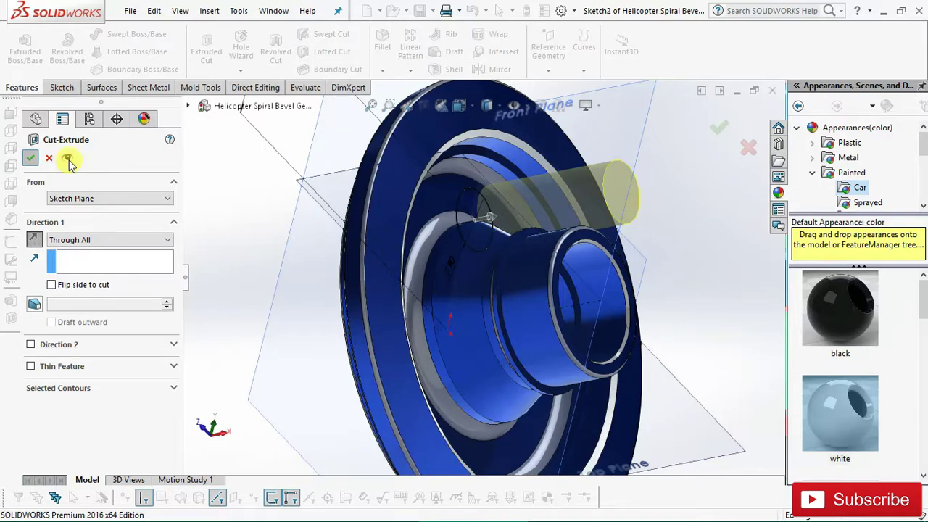
{"action": "left_click", "coordinate": [29, 158]}
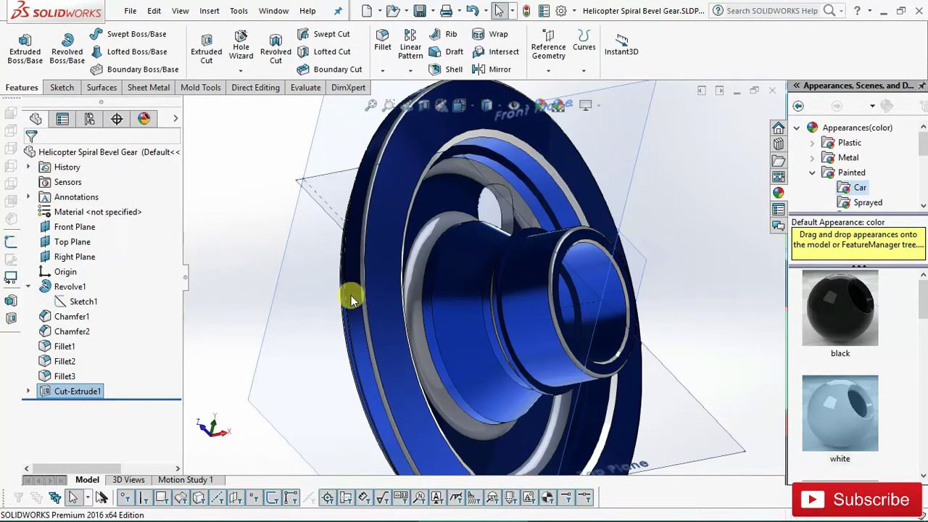
- Orbit to a near-front view and zoom in on the new through-hole
{"action": "mouse_move", "coordinate": [398, 313]}
{"action": "middle_mouse_down"}
{"action": "mouse_move", "coordinate": [331, 315]}
{"action": "mouse_move", "coordinate": [311, 275]}
{"action": "mouse_move", "coordinate": [517, 310]}
{"action": "mouse_move", "coordinate": [452, 317]}
{"action": "mouse_move", "coordinate": [482, 249]}
{"action": "mouse_move", "coordinate": [478, 214]}
{"action": "mouse_move", "coordinate": [367, 193]}
{"action": "mouse_move", "coordinate": [331, 145]}
{"action": "mouse_move", "coordinate": [341, 120]}
{"action": "mouse_move", "coordinate": [471, 210]}
{"action": "mouse_move", "coordinate": [480, 161]}
{"action": "mouse_move", "coordinate": [481, 191]}
{"action": "mouse_move", "coordinate": [435, 145]}
{"action": "middle_mouse_up"}
{"action": "scroll", "coordinate": [517, 306], "scroll_direction": "down", "scroll_amount": 2}
{"action": "scroll", "coordinate": [559, 224], "scroll_direction": "down", "scroll_amount": 2}
{"action": "scroll", "coordinate": [497, 253], "scroll_direction": "down", "scroll_amount": 2}
{"action": "scroll", "coordinate": [519, 326], "scroll_direction": "down", "scroll_amount": 2}
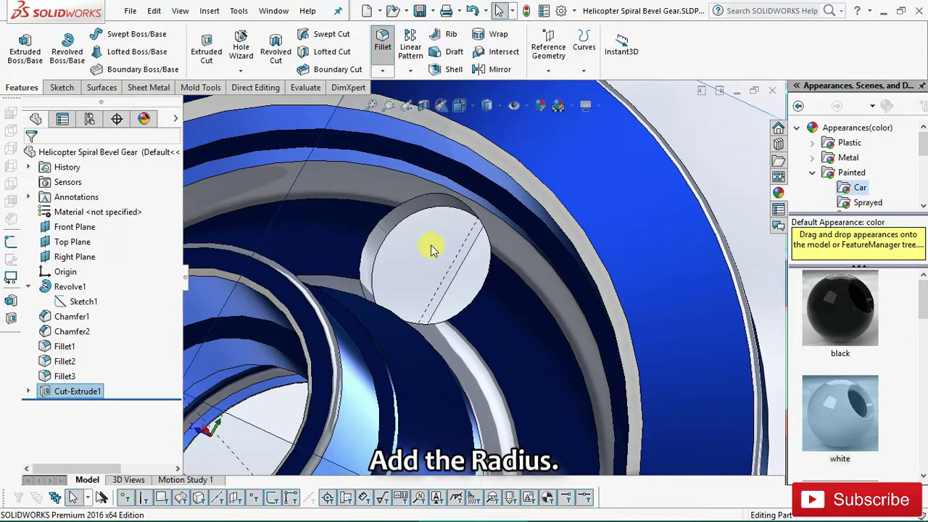
- Select the hole's inner face so the 5 mm fillet rounds both rims
{"action": "left_click", "coordinate": [366, 245]}
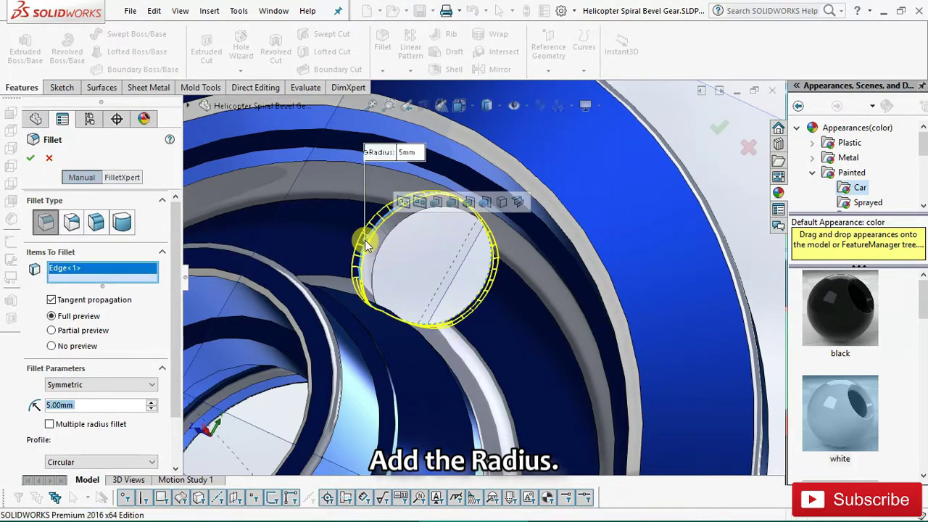
{"action": "mouse_move", "coordinate": [410, 304]}
{"action": "middle_mouse_down"}
{"action": "mouse_move", "coordinate": [399, 346]}
{"action": "mouse_move", "coordinate": [451, 311]}
{"action": "mouse_move", "coordinate": [435, 383]}
{"action": "mouse_move", "coordinate": [446, 244]}
{"action": "mouse_move", "coordinate": [358, 224]}
{"action": "mouse_move", "coordinate": [331, 141]}
{"action": "mouse_move", "coordinate": [464, 326]}
{"action": "mouse_move", "coordinate": [493, 296]}
{"action": "middle_mouse_up"}
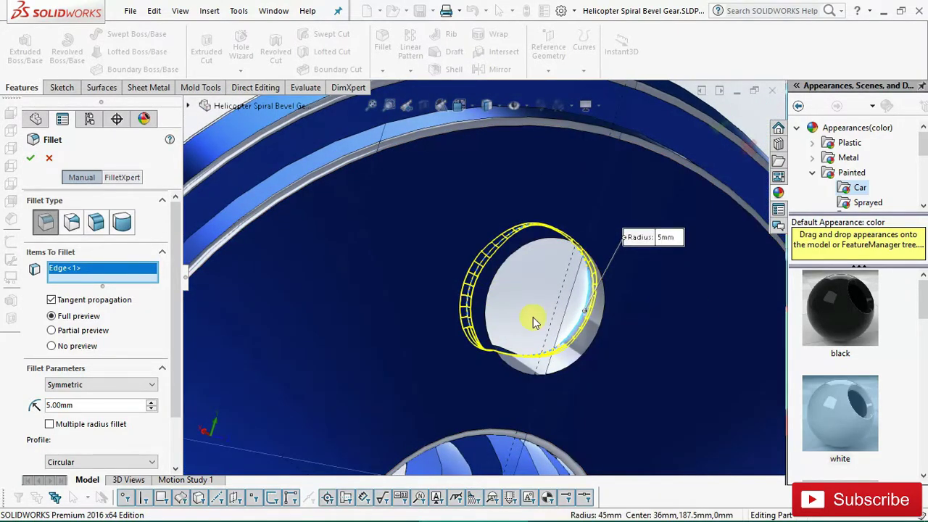
{"action": "left_click", "coordinate": [579, 358]}
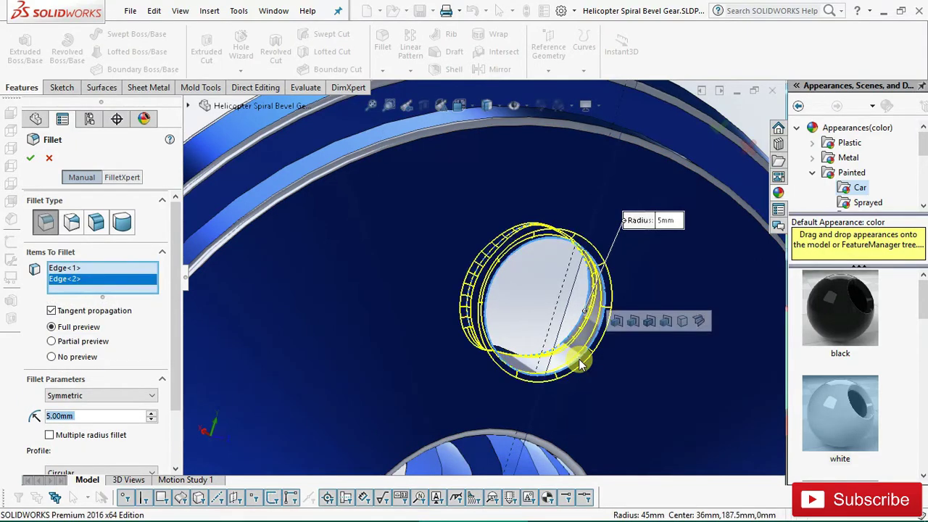
{"action": "middle_click_drag", "start_coordinate": [579, 359], "coordinate": [537, 333]}
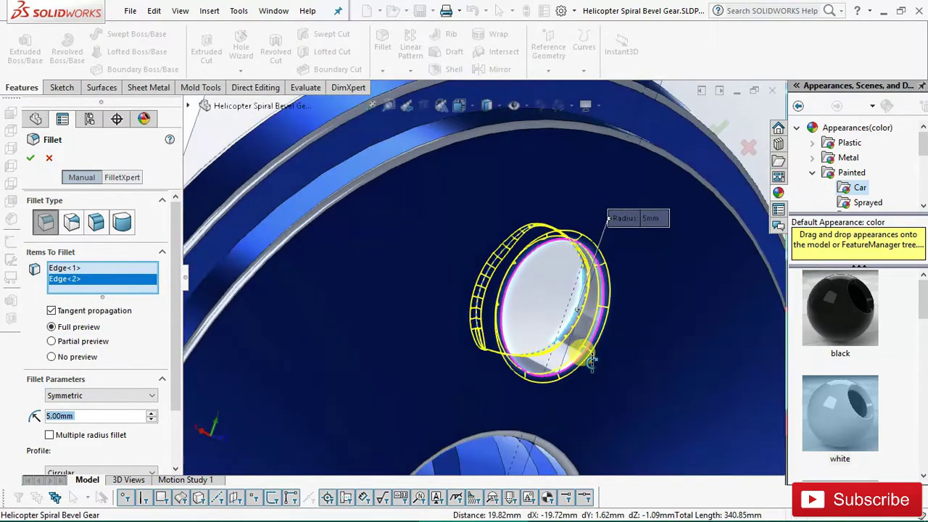
{"action": "left_click", "coordinate": [99, 302]}
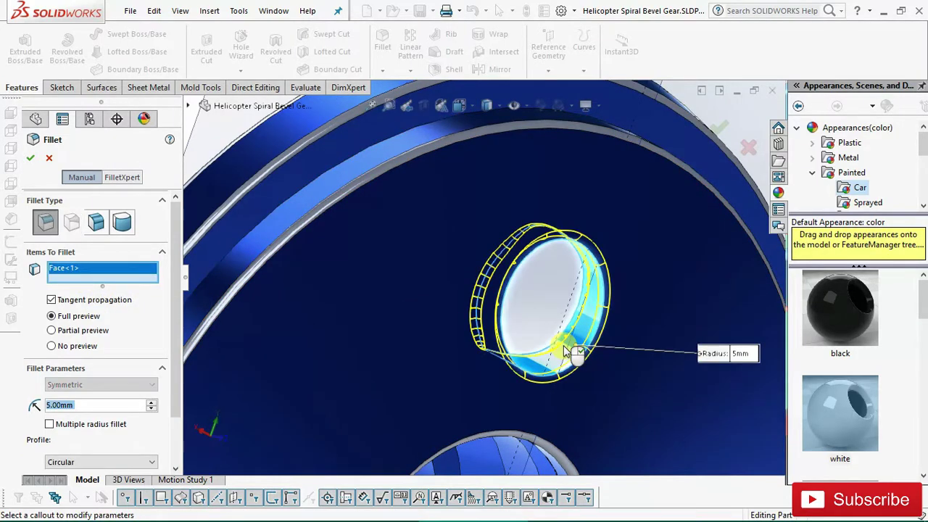
{"action": "mouse_move", "coordinate": [565, 341]}
{"action": "middle_mouse_down"}
{"action": "mouse_move", "coordinate": [645, 306]}
{"action": "mouse_move", "coordinate": [673, 258]}
{"action": "mouse_move", "coordinate": [580, 304]}
{"action": "mouse_move", "coordinate": [622, 339]}
{"action": "mouse_move", "coordinate": [609, 330]}
{"action": "middle_mouse_up"}
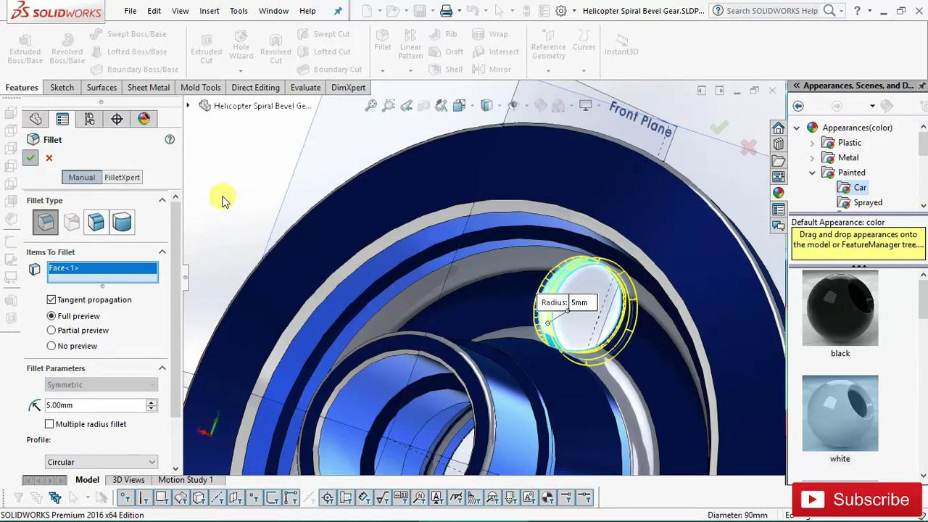
- Confirm Fillet4 at 5 mm and inspect the rounded hole rims
{"action": "key", "text": "Return"}
{"action": "middle_click_drag", "start_coordinate": [343, 247], "coordinate": [414, 264]}
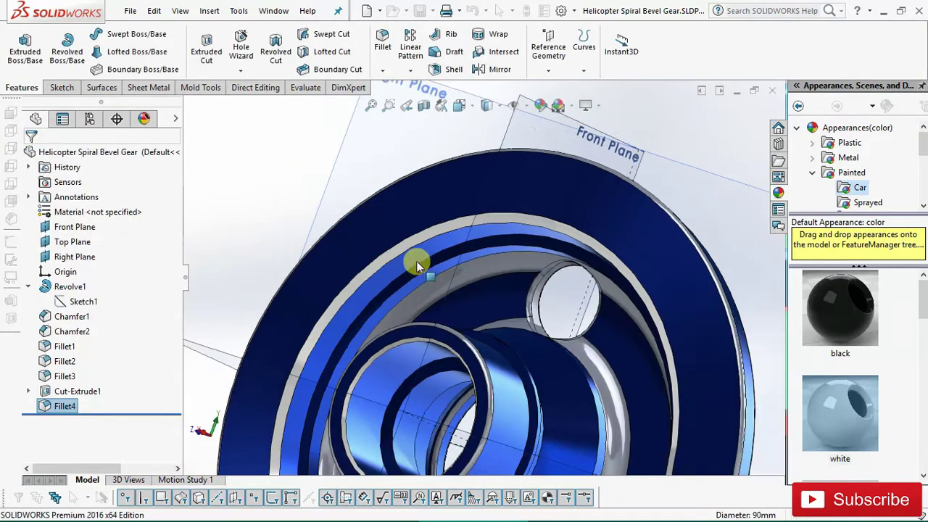
{"action": "middle_click_drag", "start_coordinate": [646, 327], "coordinate": [610, 319]}
{"action": "scroll", "coordinate": [610, 319], "scroll_direction": "down", "scroll_amount": 5}
{"action": "scroll", "coordinate": [572, 311], "scroll_direction": "down", "scroll_amount": 3}
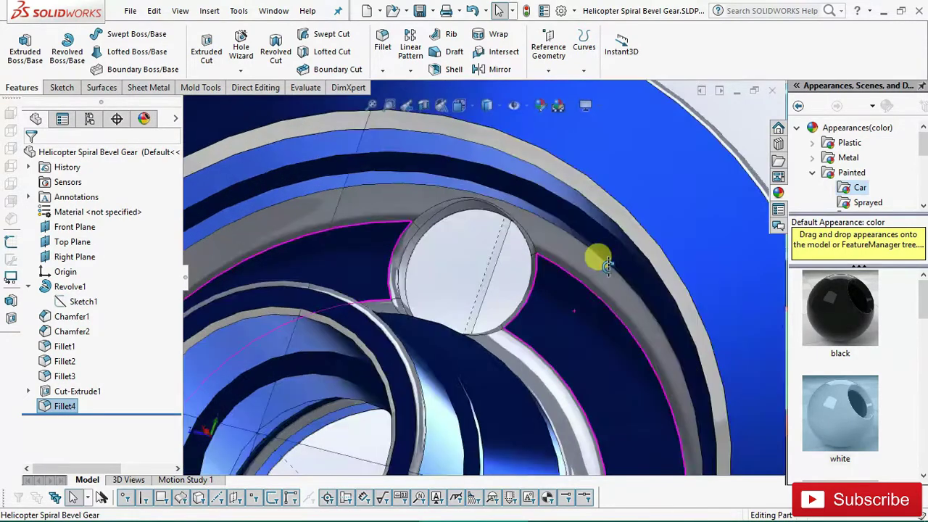
{"action": "mouse_move", "coordinate": [601, 254]}
{"action": "middle_mouse_down"}
{"action": "mouse_move", "coordinate": [565, 213]}
{"action": "mouse_move", "coordinate": [516, 273]}
{"action": "mouse_move", "coordinate": [542, 279]}
{"action": "middle_mouse_up"}
{"action": "scroll", "coordinate": [555, 295], "scroll_direction": "up", "scroll_amount": 4}
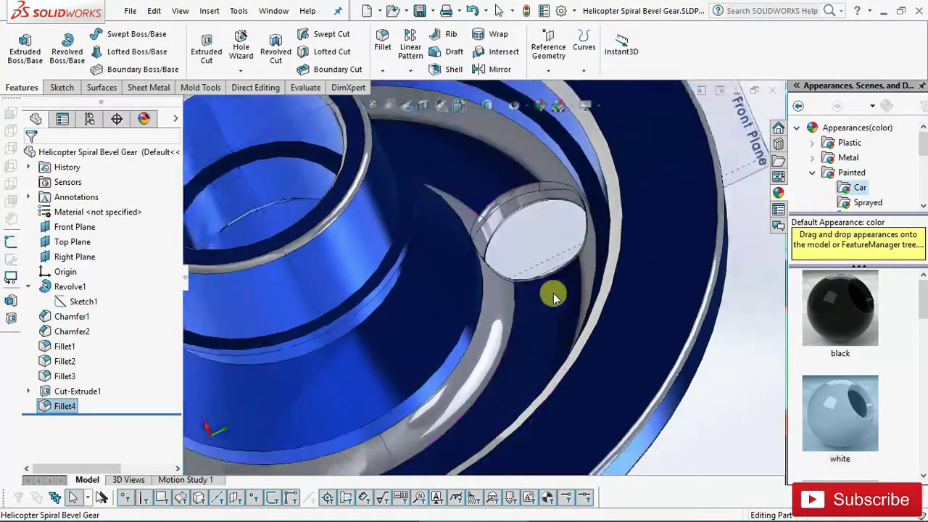
{"action": "scroll", "coordinate": [555, 311], "scroll_direction": "up", "scroll_amount": 3}
{"action": "mouse_move", "coordinate": [555, 318]}
{"action": "middle_mouse_down"}
{"action": "mouse_move", "coordinate": [472, 191]}
{"action": "mouse_move", "coordinate": [543, 283]}
{"action": "mouse_move", "coordinate": [564, 287]}
{"action": "mouse_move", "coordinate": [551, 294]}
{"action": "middle_mouse_up"}
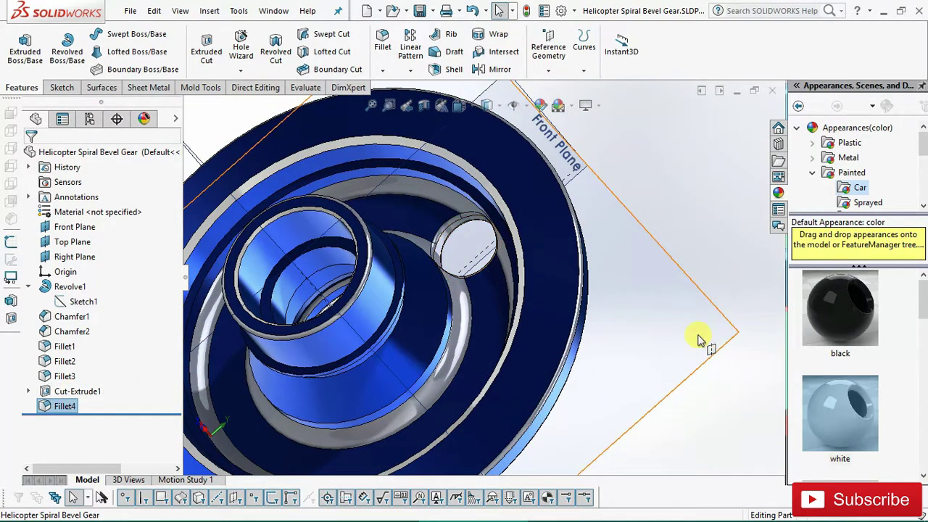
{"action": "scroll", "coordinate": [698, 339], "scroll_direction": "up", "scroll_amount": 3}
{"action": "mouse_move", "coordinate": [698, 339]}
{"action": "middle_mouse_down"}
{"action": "mouse_move", "coordinate": [555, 369]}
{"action": "mouse_move", "coordinate": [384, 325]}
{"action": "mouse_move", "coordinate": [383, 290]}
{"action": "mouse_move", "coordinate": [553, 260]}
{"action": "mouse_move", "coordinate": [592, 191]}
{"action": "mouse_move", "coordinate": [52, 419]}
{"action": "middle_mouse_up"}
- Apply metallic gold to Cut-Extrude1 and Fillet4 on the hole
{"action": "left_click", "coordinate": [53, 396], "text": "ctrl"}
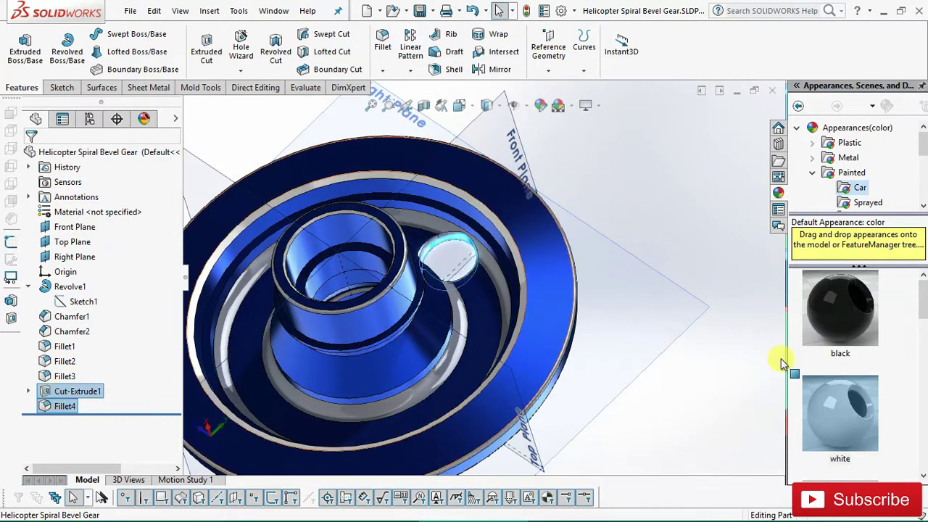
{"action": "scroll", "coordinate": [841, 363], "scroll_direction": "down", "scroll_amount": 3}
{"action": "scroll", "coordinate": [850, 355], "scroll_direction": "down", "scroll_amount": 2}
{"action": "left_click_drag", "start_coordinate": [837, 300], "coordinate": [551, 297]}
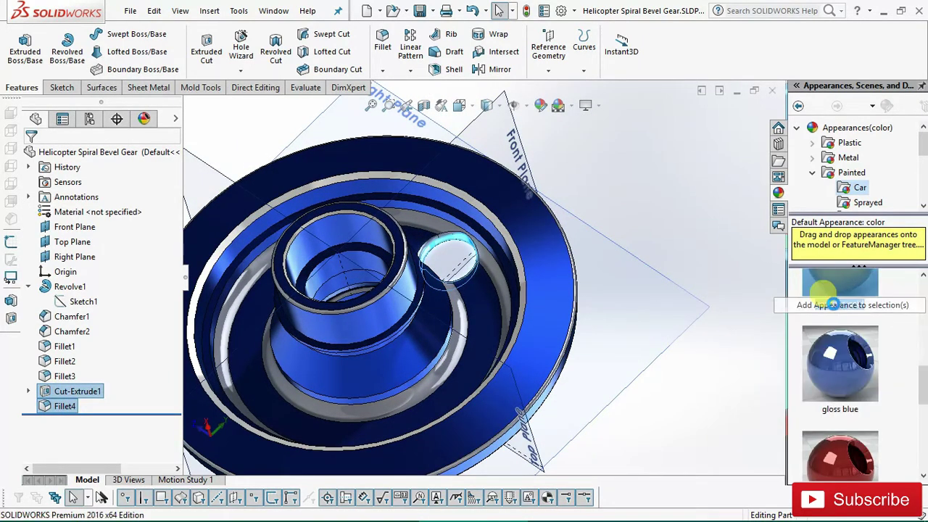
{"action": "mouse_move", "coordinate": [551, 298]}
{"action": "middle_mouse_down"}
{"action": "mouse_move", "coordinate": [425, 239]}
{"action": "mouse_move", "coordinate": [470, 264]}
{"action": "mouse_move", "coordinate": [447, 255]}
{"action": "mouse_move", "coordinate": [446, 236]}
{"action": "mouse_move", "coordinate": [385, 149]}
{"action": "mouse_move", "coordinate": [425, 210]}
{"action": "mouse_move", "coordinate": [474, 256]}
{"action": "mouse_move", "coordinate": [442, 246]}
{"action": "middle_mouse_up"}
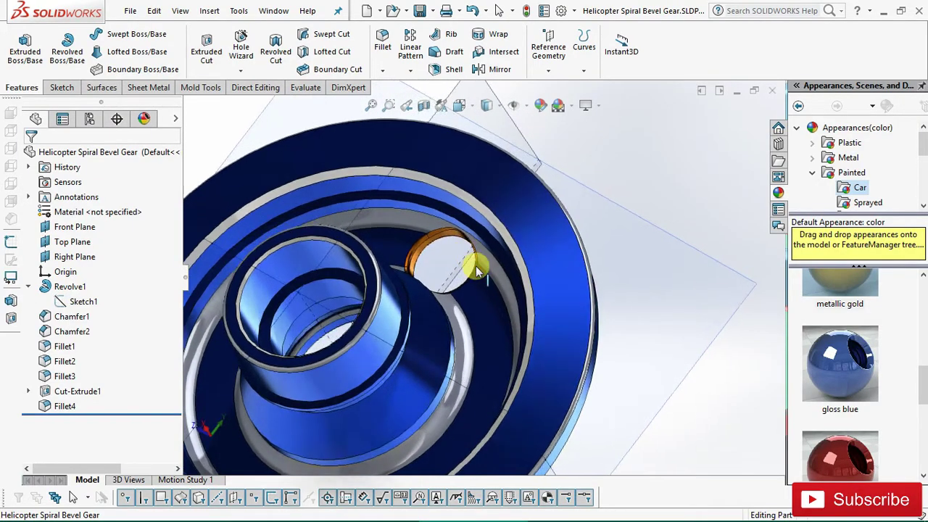
- Start a circular pattern about the hub's cylindrical face, patterning the hole and Fillet4
{"action": "left_click", "coordinate": [410, 70]}
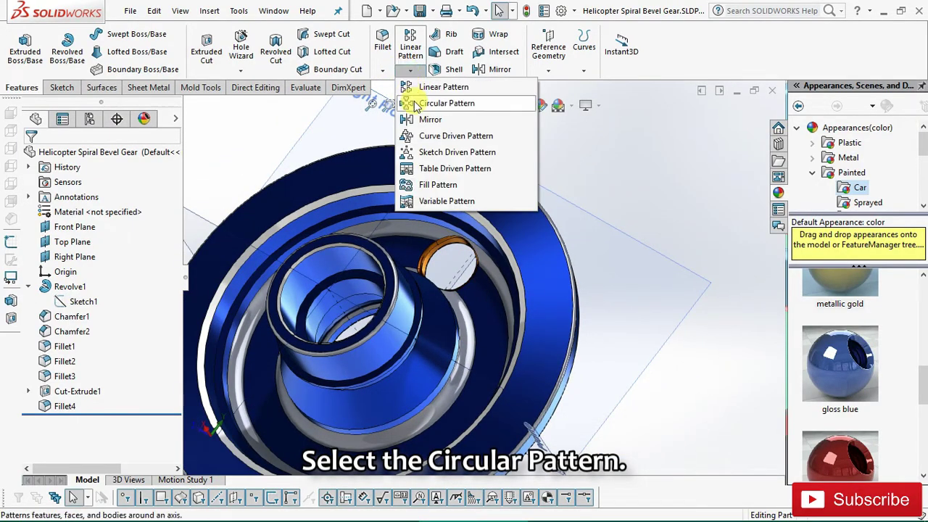
{"action": "left_click", "coordinate": [415, 106]}
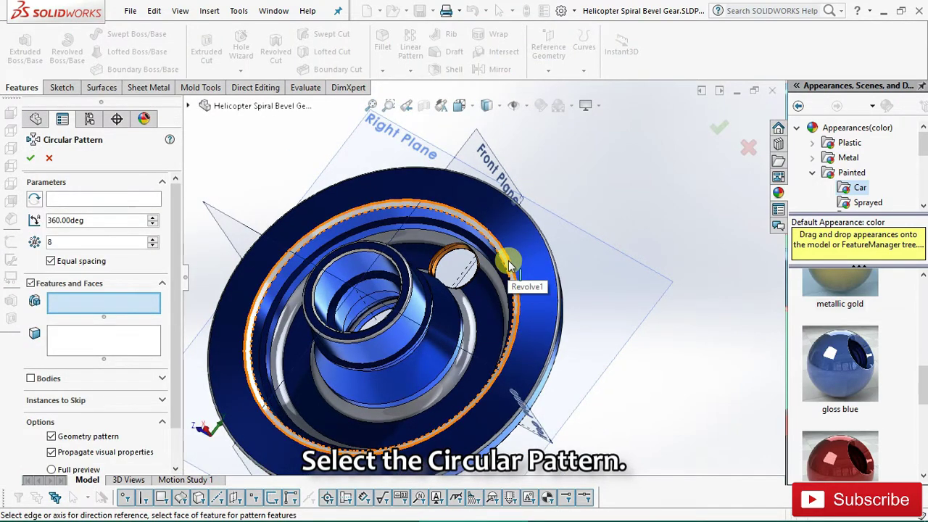
{"action": "middle_click_drag", "start_coordinate": [509, 265], "coordinate": [449, 305]}
{"action": "scroll", "coordinate": [449, 304], "scroll_direction": "down", "scroll_amount": 3}
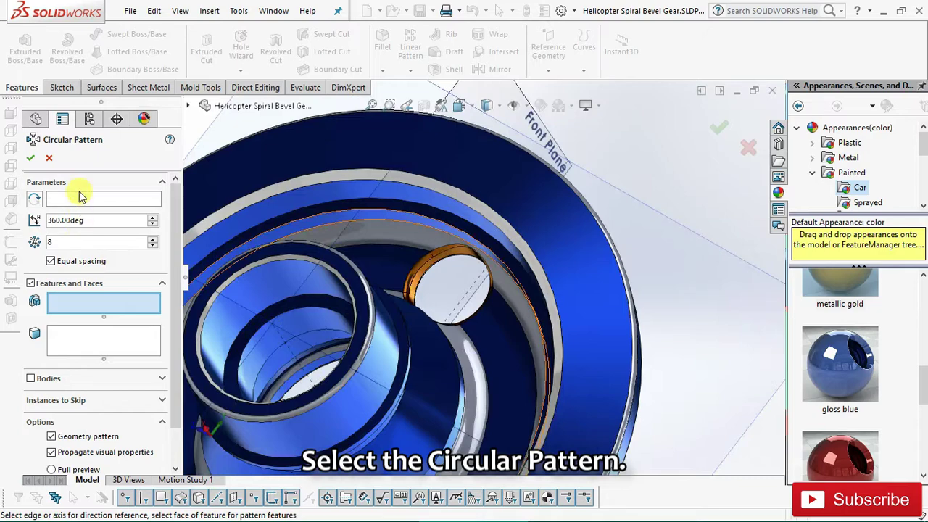
{"action": "left_click", "coordinate": [353, 406]}
{"action": "scroll", "coordinate": [587, 353], "scroll_direction": "up", "scroll_amount": 3}
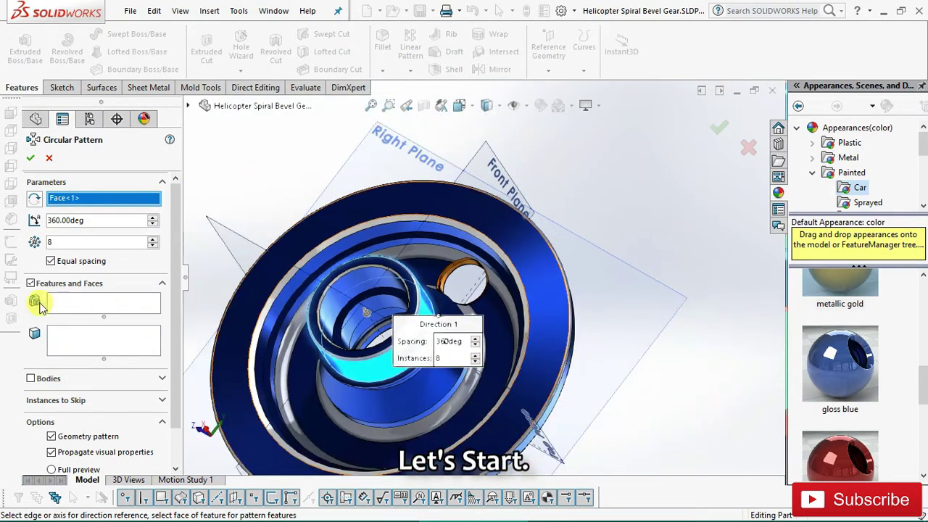
{"action": "scroll", "coordinate": [500, 263], "scroll_direction": "down", "scroll_amount": 1}
{"action": "scroll", "coordinate": [471, 283], "scroll_direction": "down", "scroll_amount": 2}
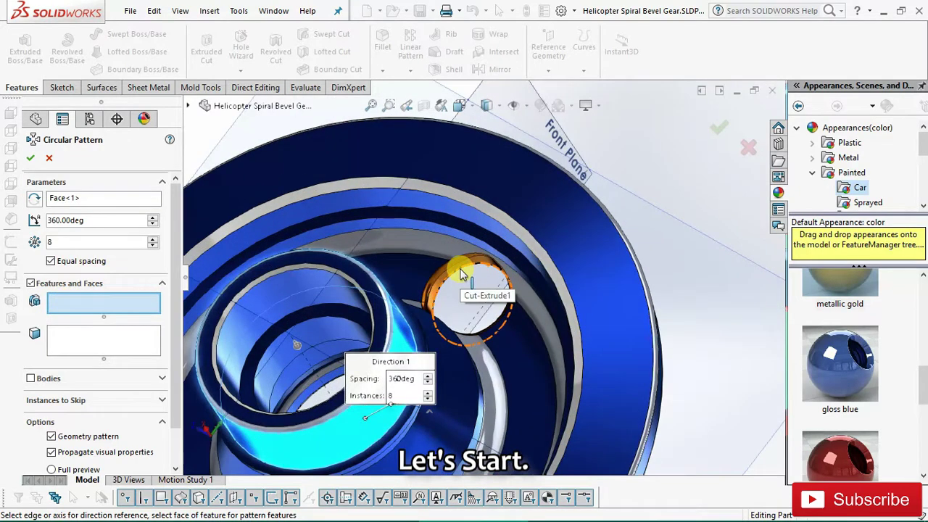
{"action": "scroll", "coordinate": [464, 293], "scroll_direction": "down", "scroll_amount": 2}
{"action": "scroll", "coordinate": [416, 302], "scroll_direction": "down", "scroll_amount": 1}
{"action": "scroll", "coordinate": [415, 298], "scroll_direction": "down", "scroll_amount": 1}
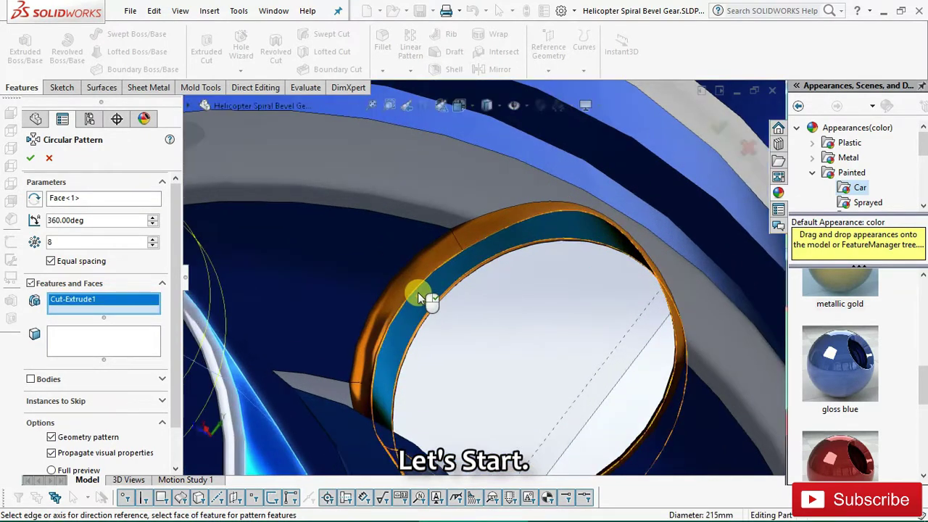
{"action": "scroll", "coordinate": [421, 276], "scroll_direction": "down", "scroll_amount": 1}
{"action": "left_click", "coordinate": [422, 267]}
{"action": "scroll", "coordinate": [423, 272], "scroll_direction": "up", "scroll_amount": 2}
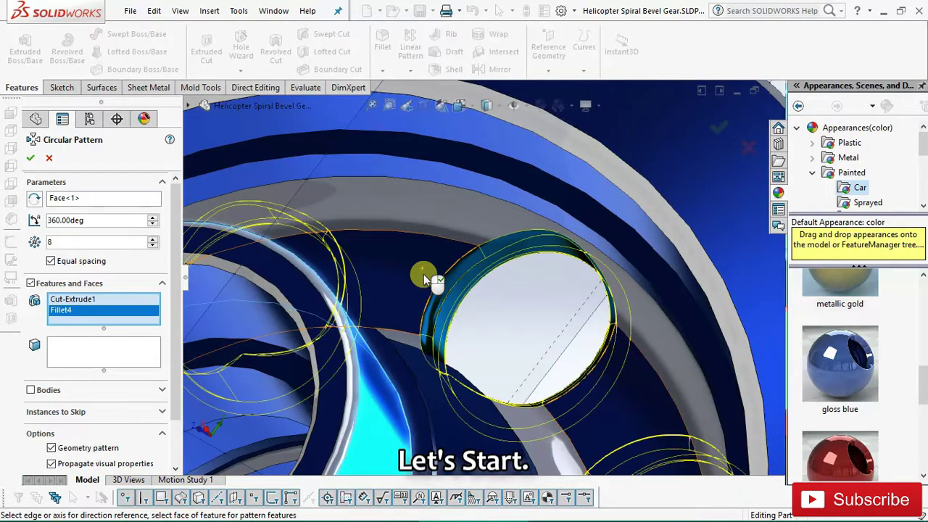
{"action": "scroll", "coordinate": [423, 274], "scroll_direction": "up", "scroll_amount": 4}
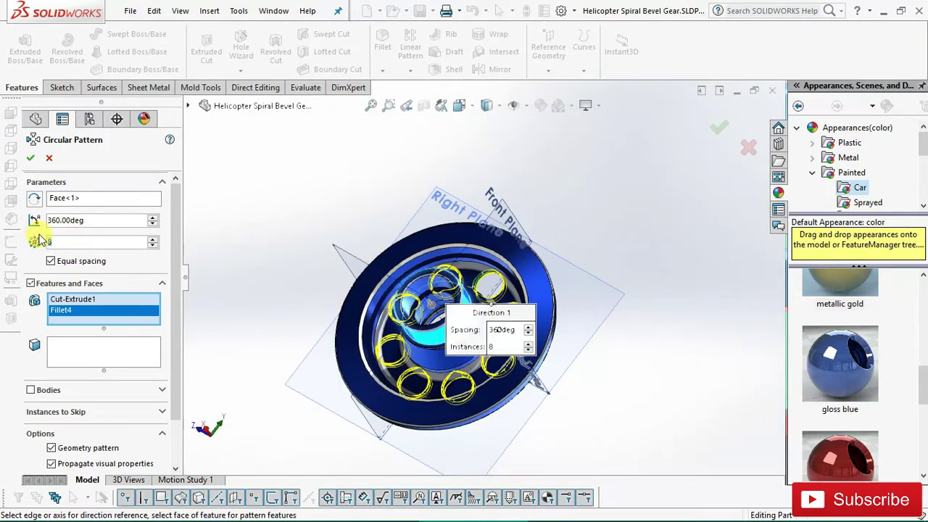
{"action": "left_click", "coordinate": [97, 242]}
{"action": "type", "text": "10"}
- Set the pattern to 10 equally spaced instances over 360° and confirm
{"action": "key", "text": "Return"}
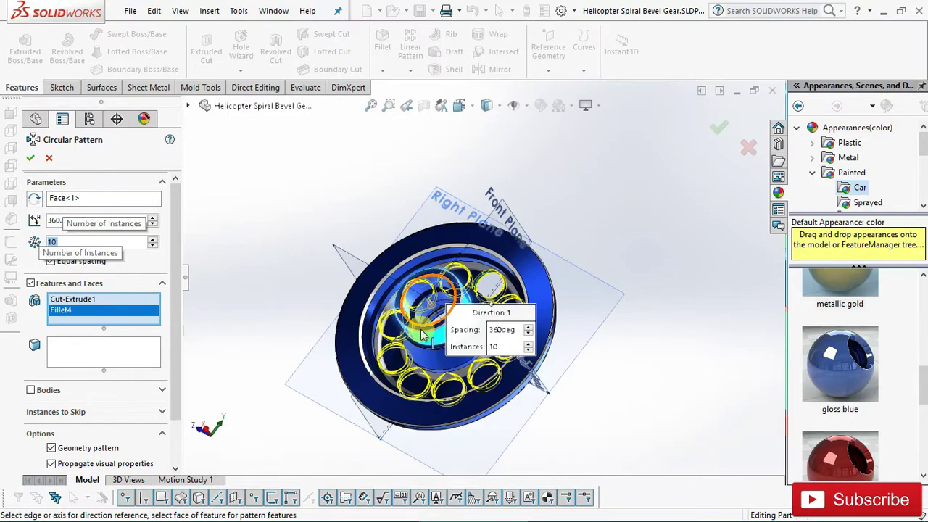
{"action": "scroll", "coordinate": [423, 334], "scroll_direction": "down", "scroll_amount": 3}
{"action": "mouse_move", "coordinate": [422, 335]}
{"action": "middle_mouse_down"}
{"action": "mouse_move", "coordinate": [441, 349]}
{"action": "mouse_move", "coordinate": [302, 283]}
{"action": "middle_mouse_up"}
{"action": "left_click", "coordinate": [101, 241]}
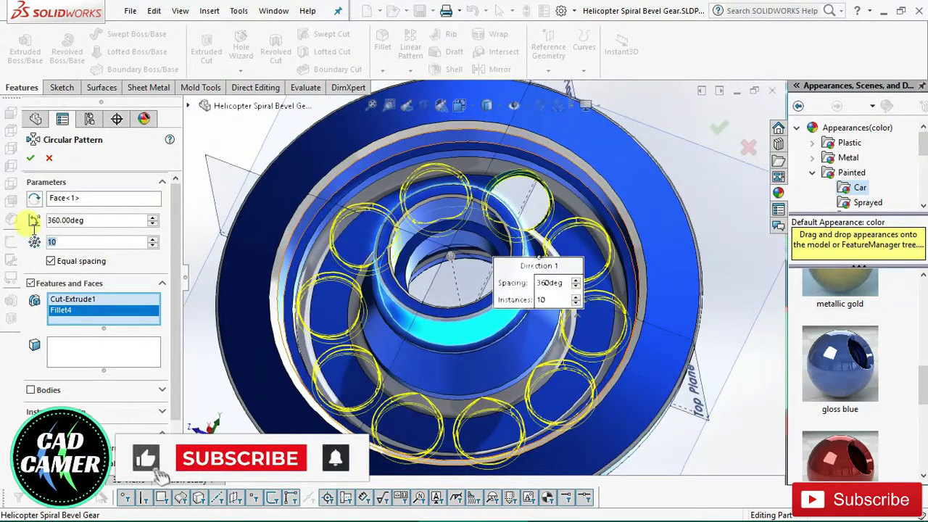
{"action": "type", "text": "8"}
{"action": "key", "text": "Return"}
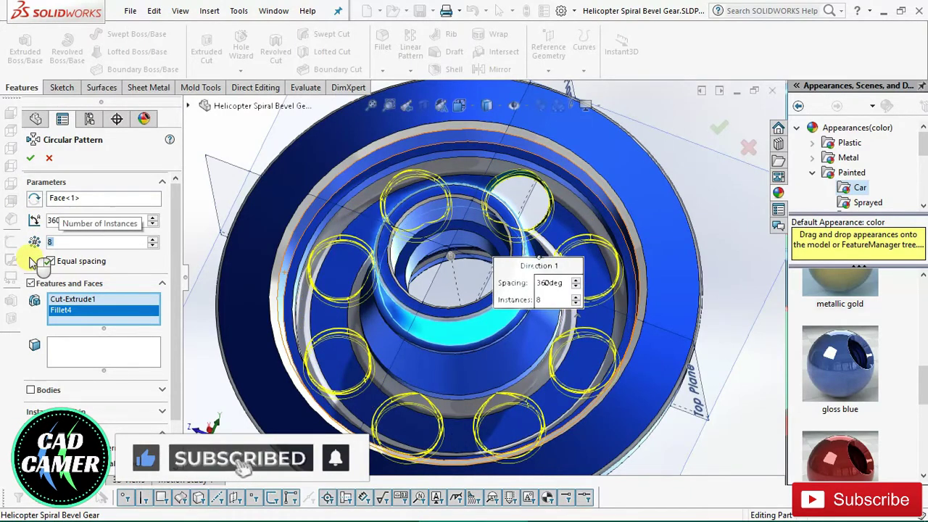
{"action": "mouse_move", "coordinate": [494, 351]}
{"action": "middle_mouse_down"}
{"action": "mouse_move", "coordinate": [335, 267]}
{"action": "mouse_move", "coordinate": [500, 311]}
{"action": "mouse_move", "coordinate": [503, 286]}
{"action": "mouse_move", "coordinate": [524, 277]}
{"action": "mouse_move", "coordinate": [503, 269]}
{"action": "mouse_move", "coordinate": [499, 313]}
{"action": "middle_mouse_up"}
{"action": "type", "text": "12"}
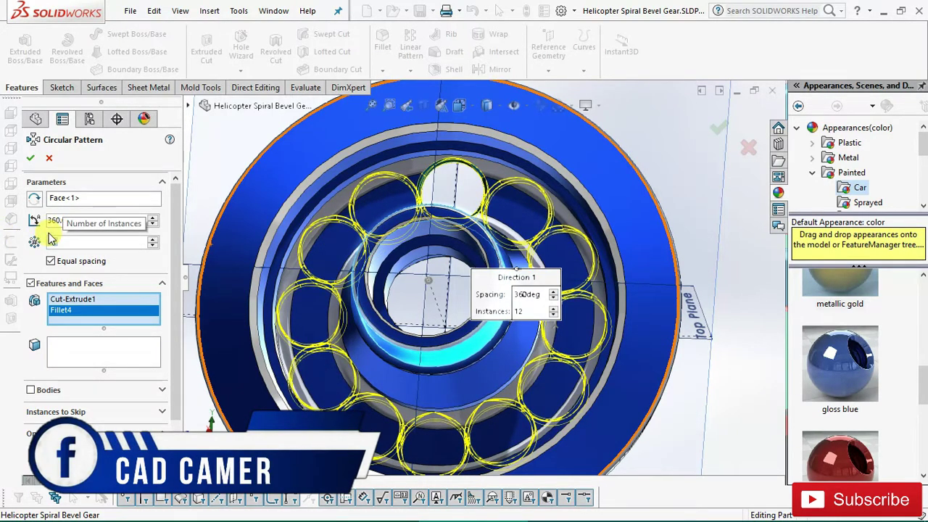
{"action": "type", "text": "10"}
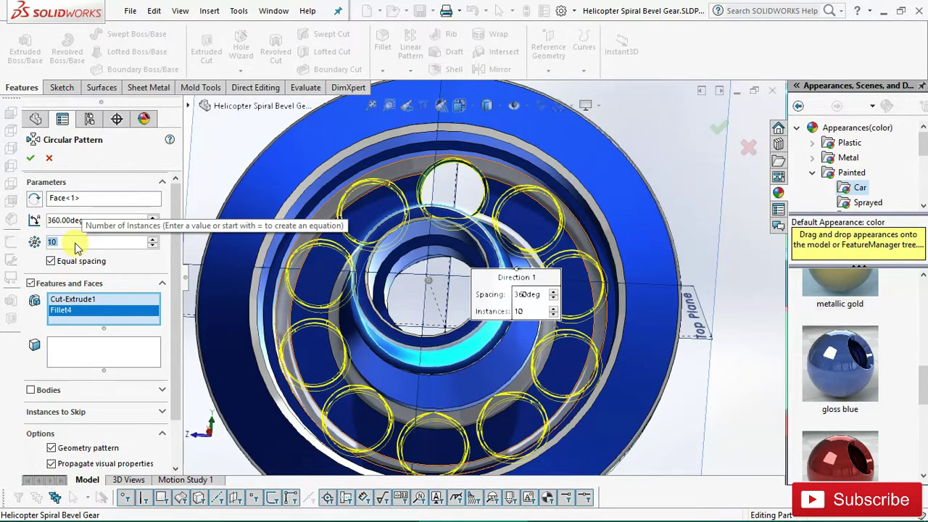
{"action": "type", "text": "6"}
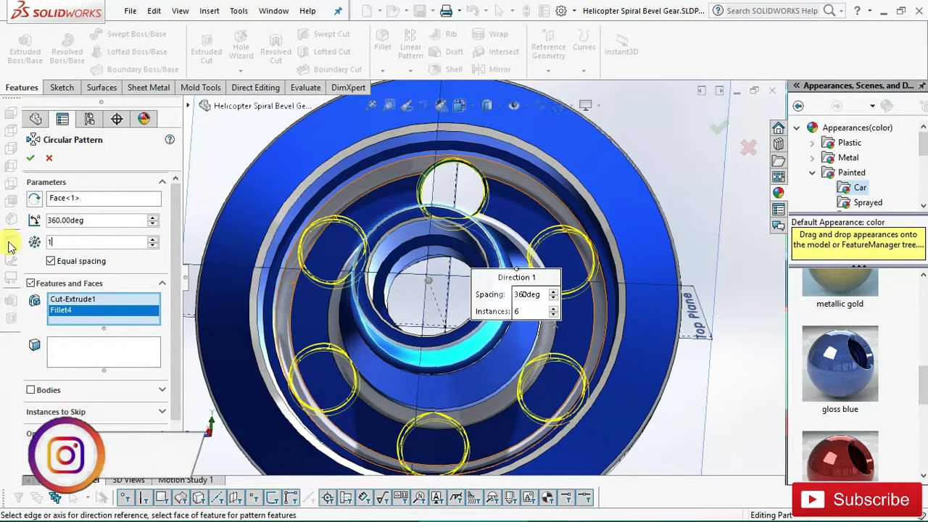
{"action": "type", "text": "10"}
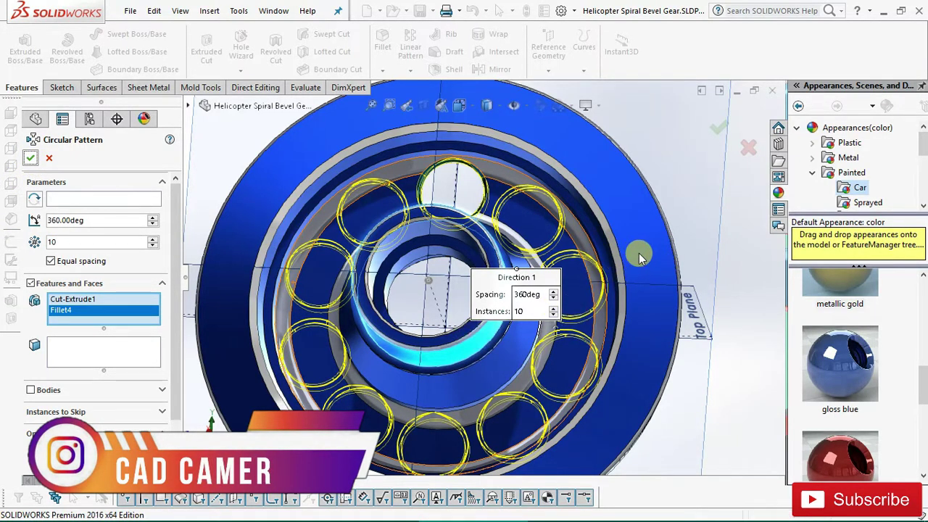
{"action": "key", "text": "Return"}
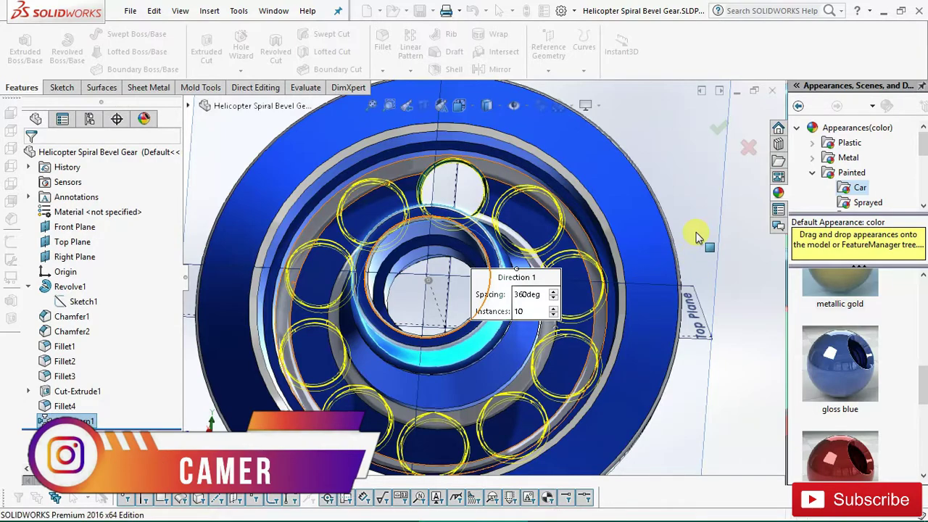
- Orbit and zoom to inspect the ten gold-rimmed holes around the hub
{"action": "mouse_move", "coordinate": [563, 356]}
{"action": "middle_mouse_down"}
{"action": "mouse_move", "coordinate": [543, 323]}
{"action": "mouse_move", "coordinate": [540, 344]}
{"action": "mouse_move", "coordinate": [432, 360]}
{"action": "mouse_move", "coordinate": [459, 341]}
{"action": "mouse_move", "coordinate": [451, 315]}
{"action": "mouse_move", "coordinate": [362, 257]}
{"action": "mouse_move", "coordinate": [338, 196]}
{"action": "mouse_move", "coordinate": [360, 246]}
{"action": "mouse_move", "coordinate": [425, 290]}
{"action": "mouse_move", "coordinate": [476, 171]}
{"action": "mouse_move", "coordinate": [555, 216]}
{"action": "mouse_move", "coordinate": [543, 279]}
{"action": "mouse_move", "coordinate": [559, 182]}
{"action": "mouse_move", "coordinate": [570, 177]}
{"action": "mouse_move", "coordinate": [543, 191]}
{"action": "mouse_move", "coordinate": [572, 207]}
{"action": "mouse_move", "coordinate": [592, 243]}
{"action": "mouse_move", "coordinate": [592, 281]}
{"action": "middle_mouse_up"}
{"action": "scroll", "coordinate": [556, 232], "scroll_direction": "down", "scroll_amount": 4}
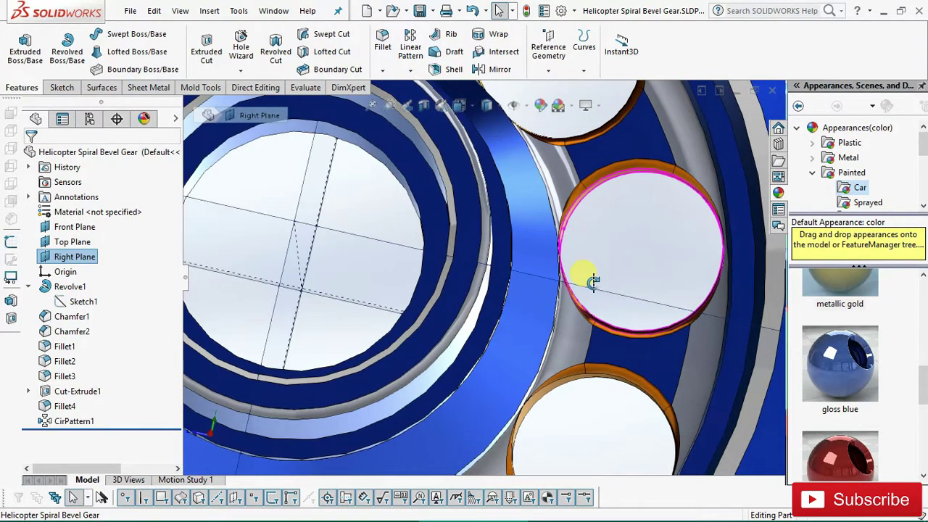
{"action": "scroll", "coordinate": [580, 297], "scroll_direction": "up", "scroll_amount": 5}
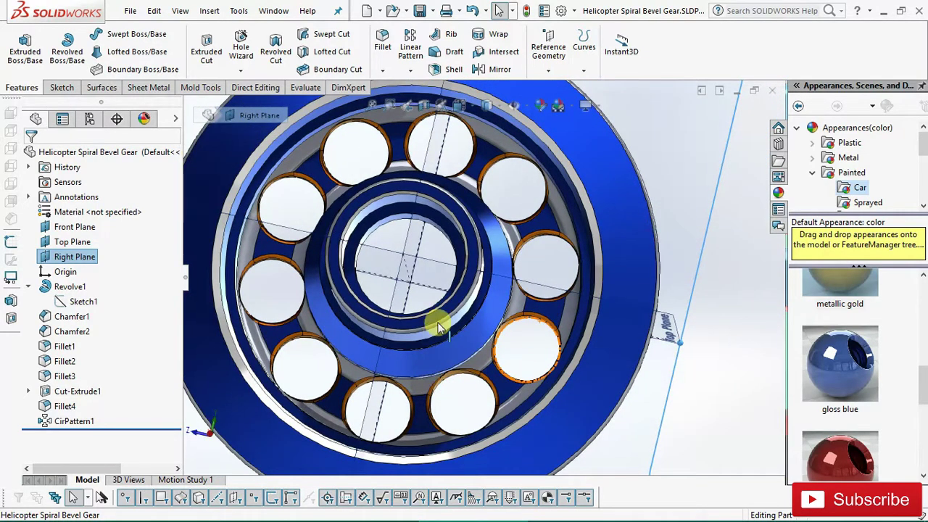
{"action": "scroll", "coordinate": [439, 319], "scroll_direction": "down", "scroll_amount": 3}
{"action": "mouse_move", "coordinate": [441, 302]}
{"action": "middle_mouse_down"}
{"action": "mouse_move", "coordinate": [489, 290]}
{"action": "mouse_move", "coordinate": [425, 286]}
{"action": "mouse_move", "coordinate": [404, 341]}
{"action": "mouse_move", "coordinate": [414, 356]}
{"action": "mouse_move", "coordinate": [428, 311]}
{"action": "mouse_move", "coordinate": [477, 356]}
{"action": "mouse_move", "coordinate": [414, 121]}
{"action": "mouse_move", "coordinate": [445, 145]}
{"action": "mouse_move", "coordinate": [460, 203]}
{"action": "mouse_move", "coordinate": [529, 269]}
{"action": "mouse_move", "coordinate": [567, 189]}
{"action": "middle_mouse_up"}
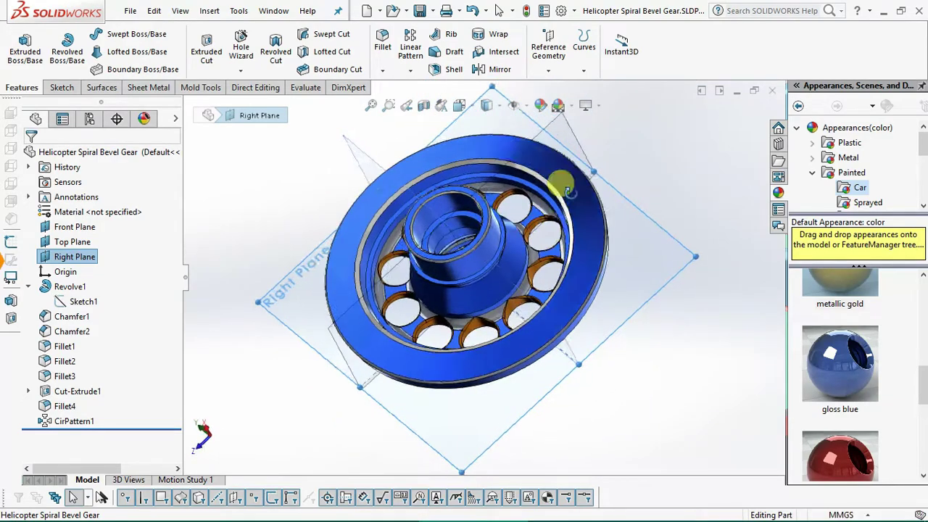